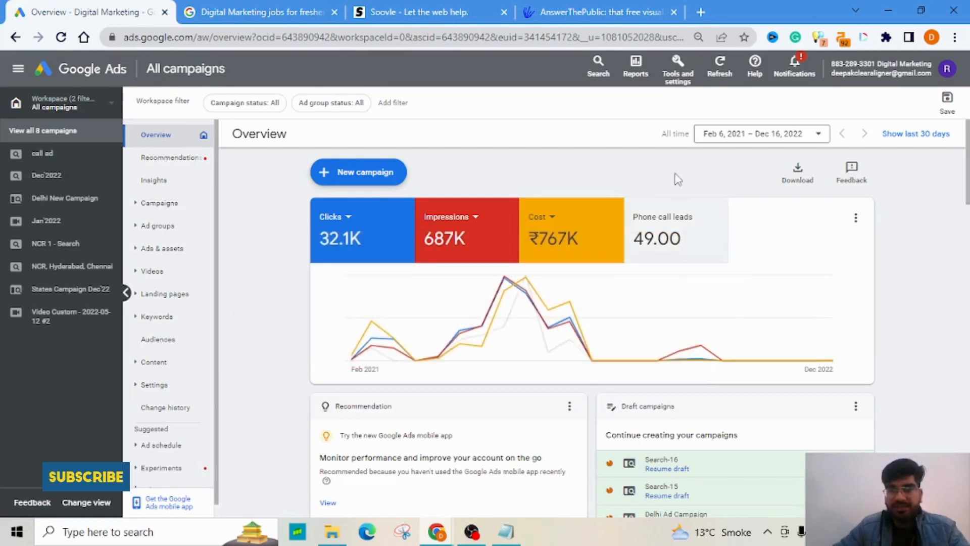
# Open the Keyword Planner and show the plans shared with you.
pyautogui.click(677, 76)
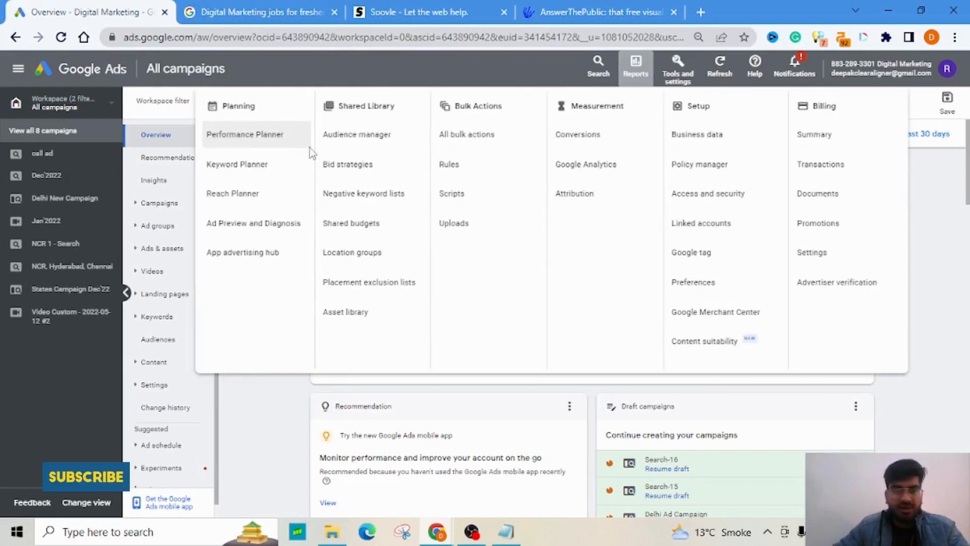
pyautogui.click(236, 175)
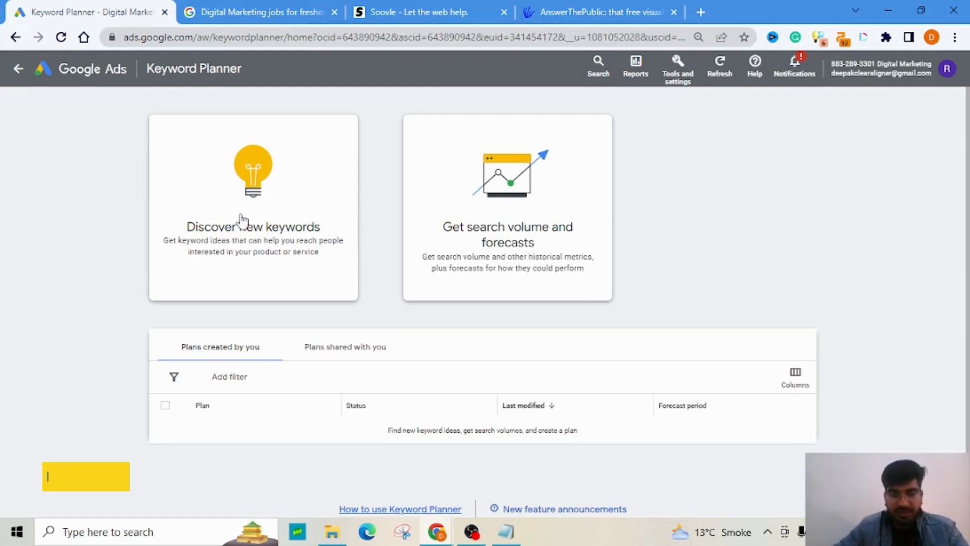
pyautogui.scroll(-2, 263, 226)
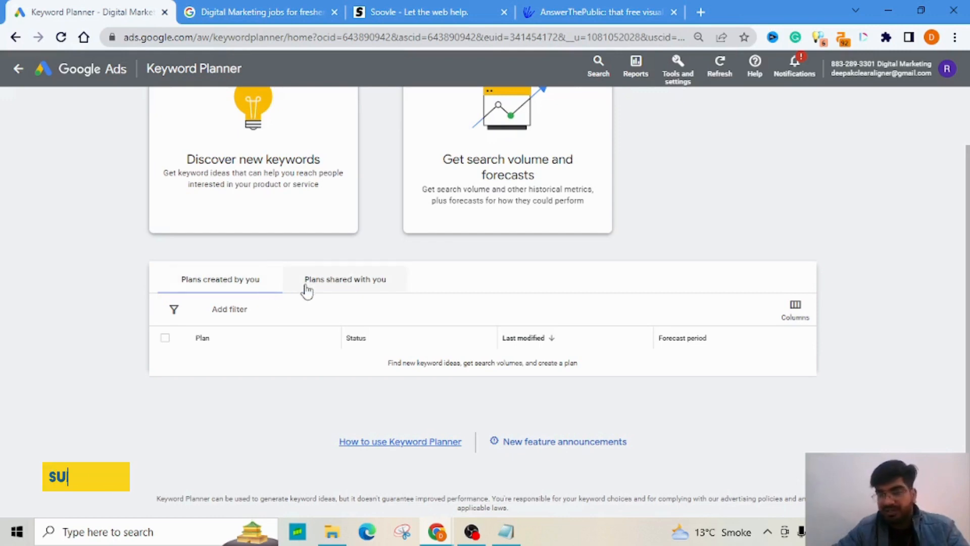
pyautogui.scroll(2, 307, 291)
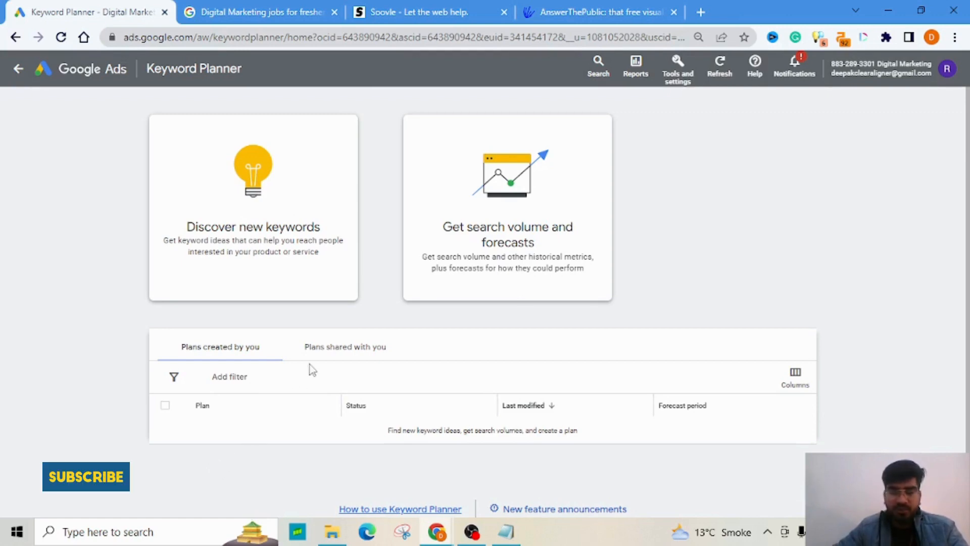
pyautogui.click(324, 354)
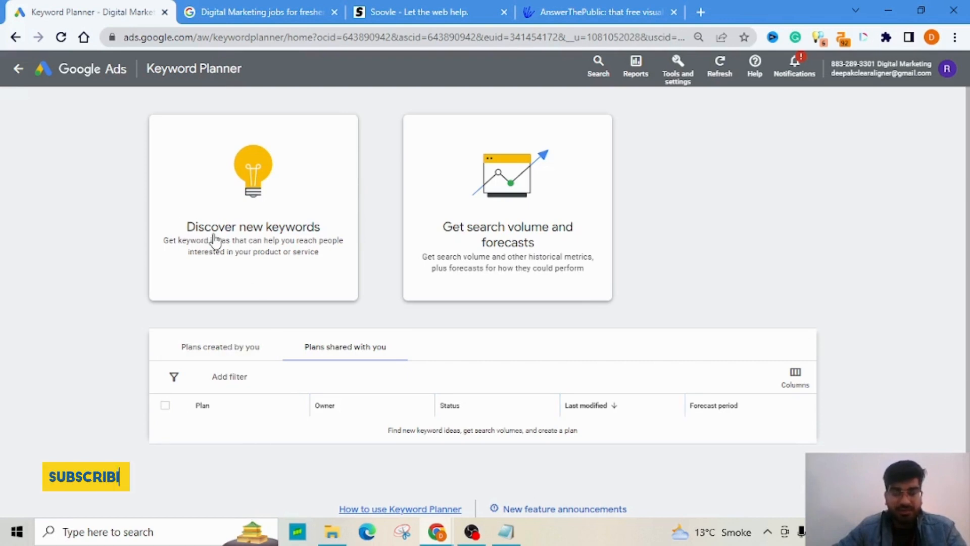
# Start discovering new keywords from a website, enter ahrefs.com and restrict the source to only this page.
pyautogui.click(254, 226)
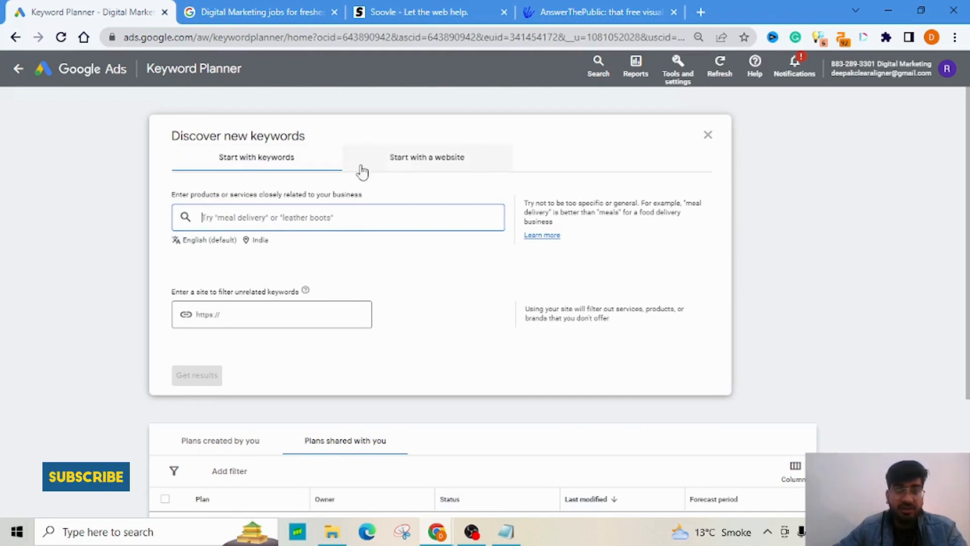
pyautogui.click(404, 168)
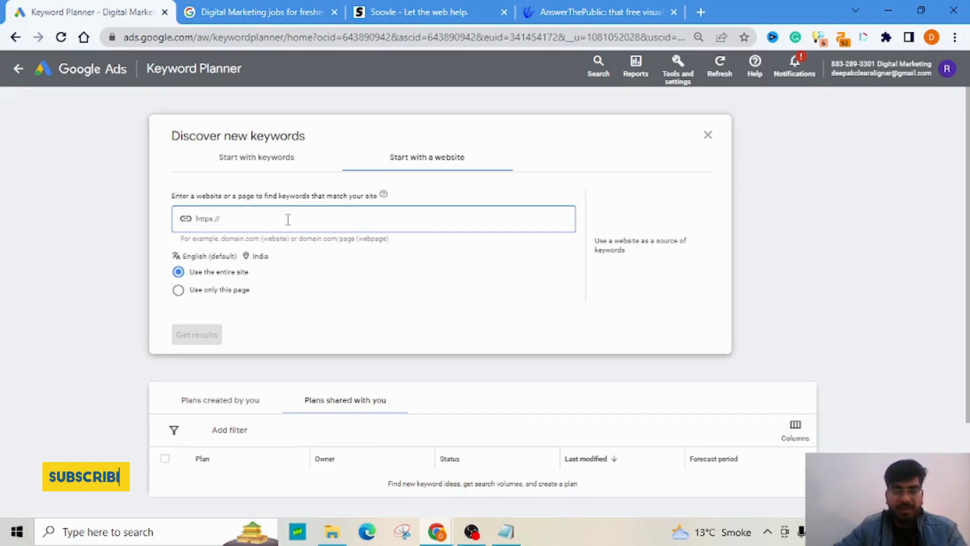
pyautogui.write('ahrefs')
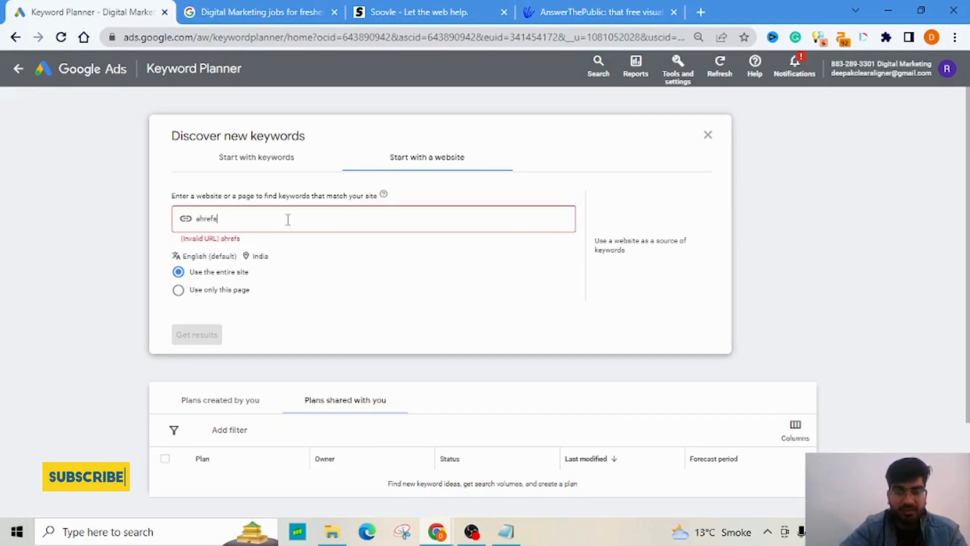
pyautogui.write('.com')
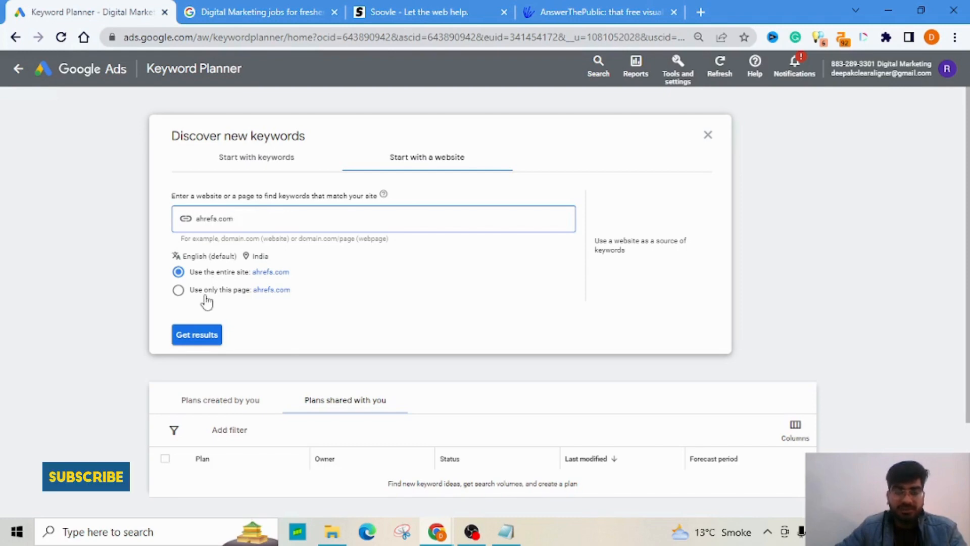
pyautogui.click(178, 291)
pyautogui.click(238, 220)
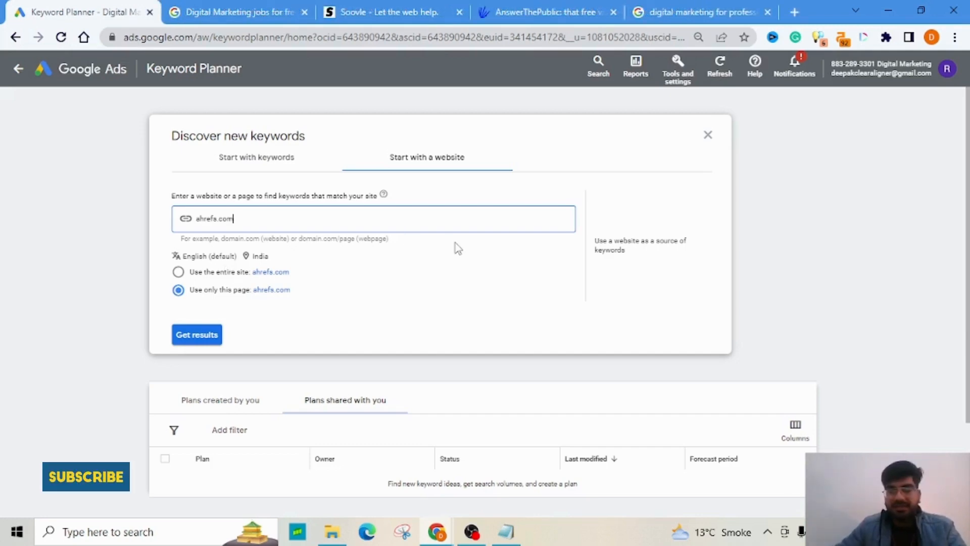
# Open the Digiperform ad from the "digital marketing for professionals" search results and copy its landing page URL up to the course-in-delhi path.
pyautogui.click(724, 11)
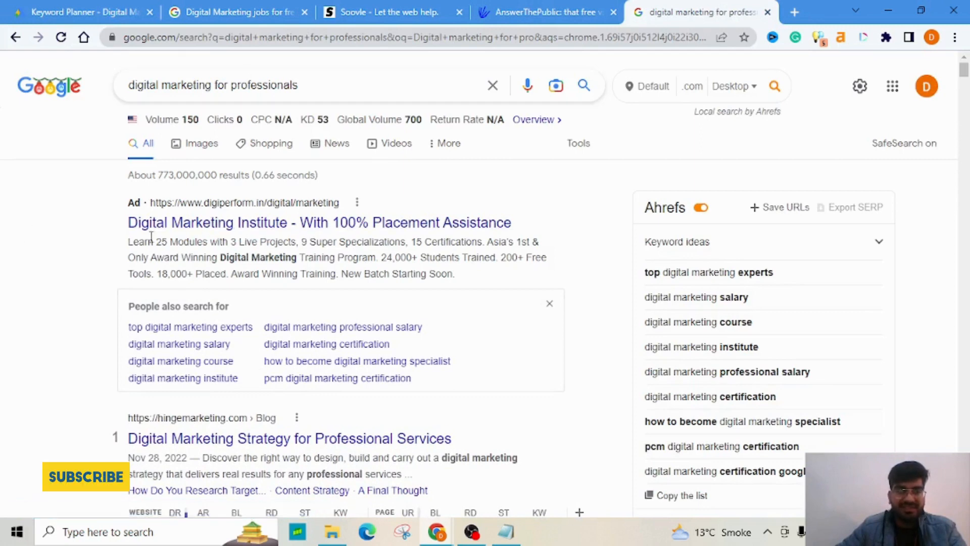
pyautogui.keyDown('ctrl'); pyautogui.click(215, 225); pyautogui.keyUp('ctrl')
pyautogui.click(691, 17)
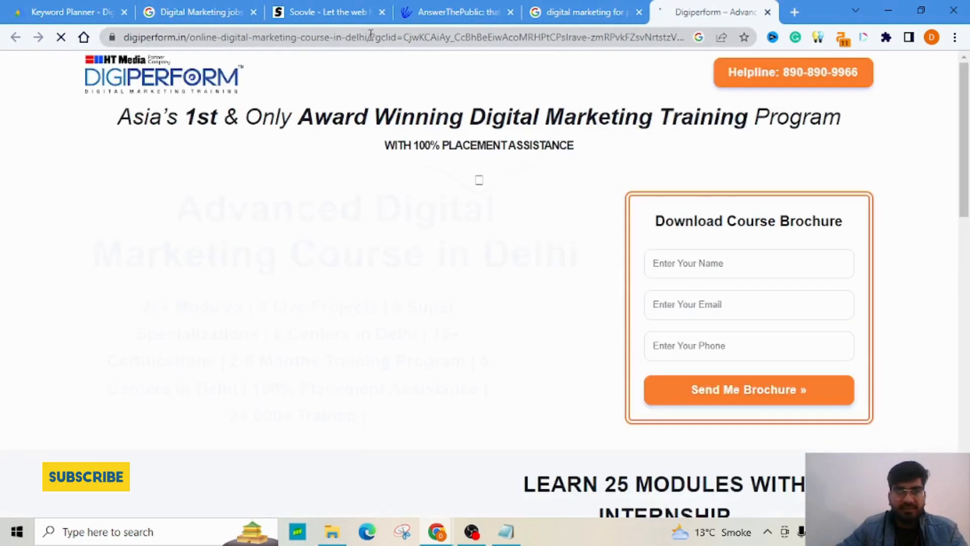
pyautogui.moveTo(371, 37); pyautogui.dragTo(123, 39)
pyautogui.hotkey('ctrl', 'c')
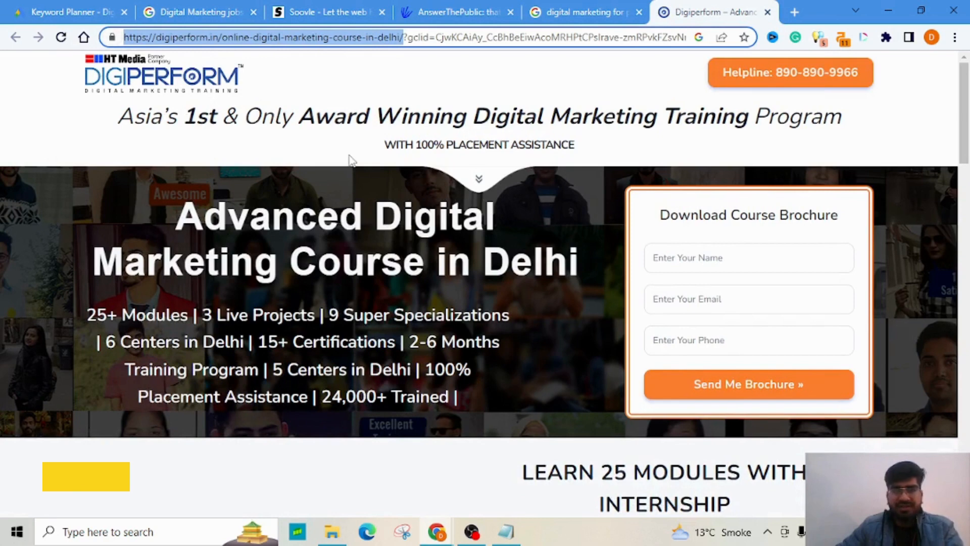
pyautogui.click(80, 13)
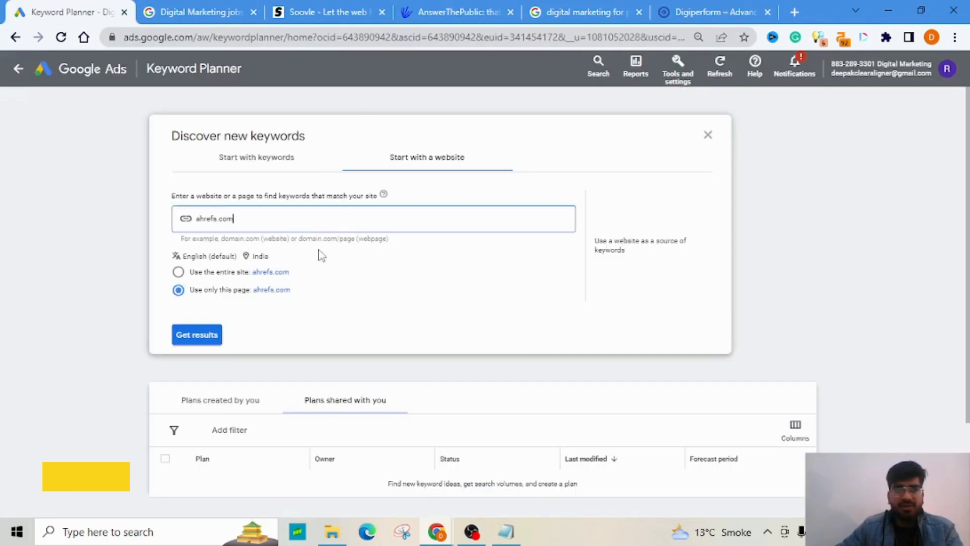
pyautogui.tripleClick(217, 222)
pyautogui.hotkey('ctrl', 'v')
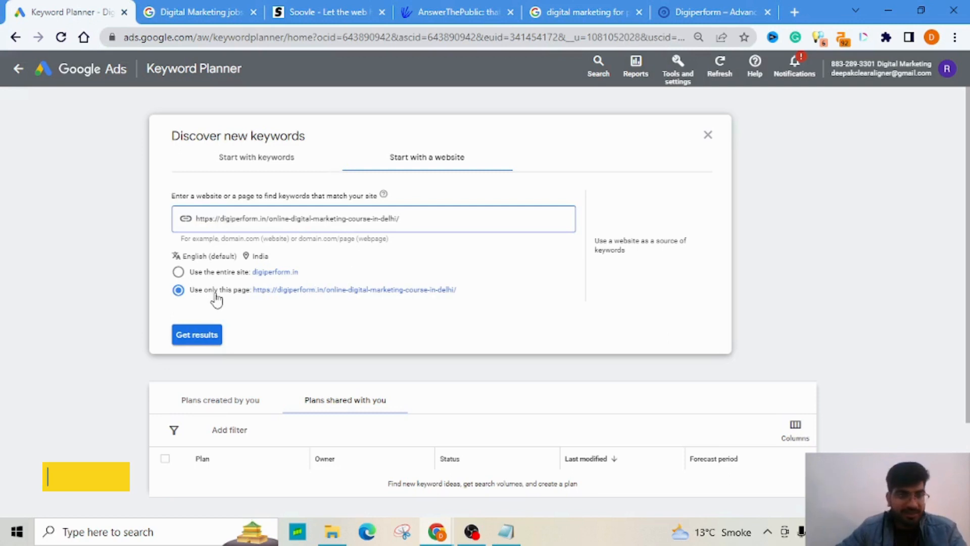
pyautogui.click(216, 335)
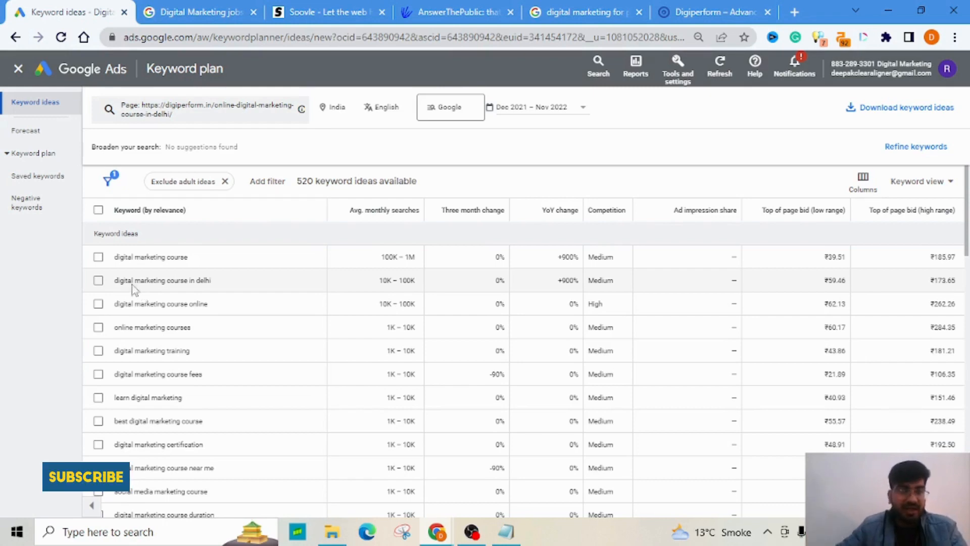
# Narrow the keyword column and replace the India target location with the Delhi, India union territory.
pyautogui.moveTo(328, 211); pyautogui.dragTo(292, 210)
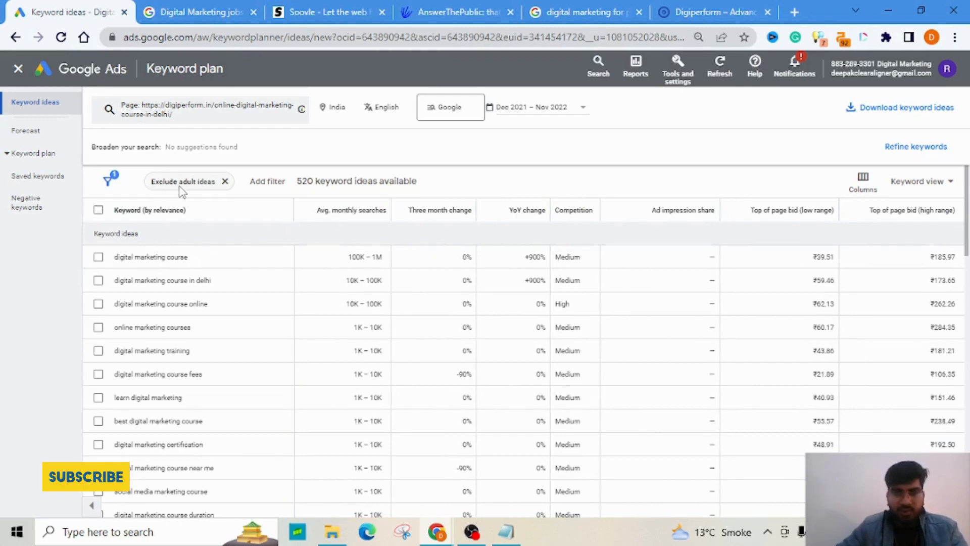
pyautogui.click(339, 108)
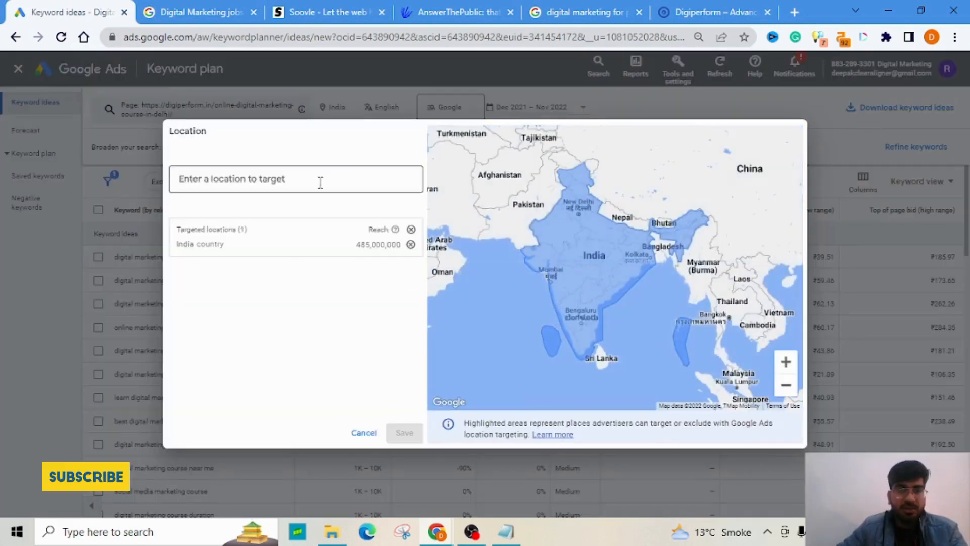
pyautogui.write('Delhi')
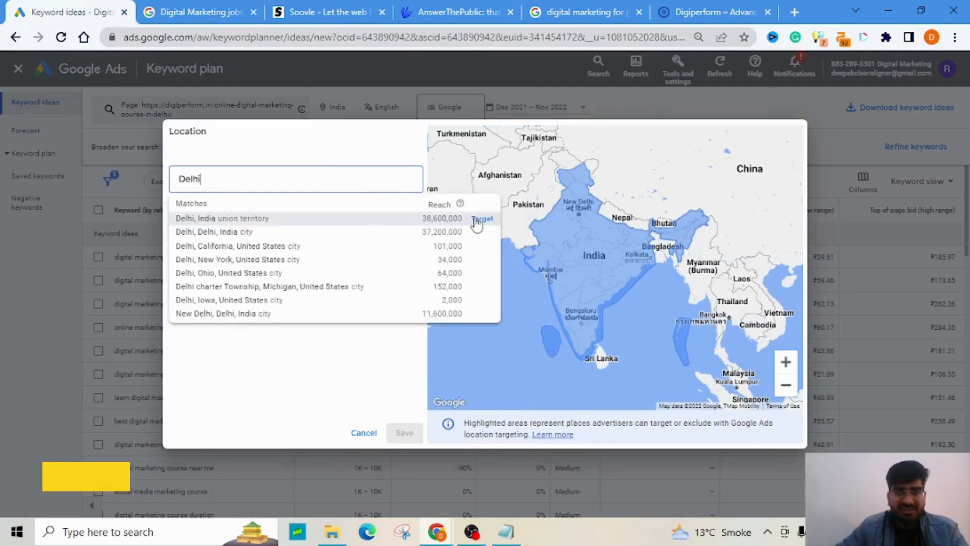
pyautogui.click(476, 220)
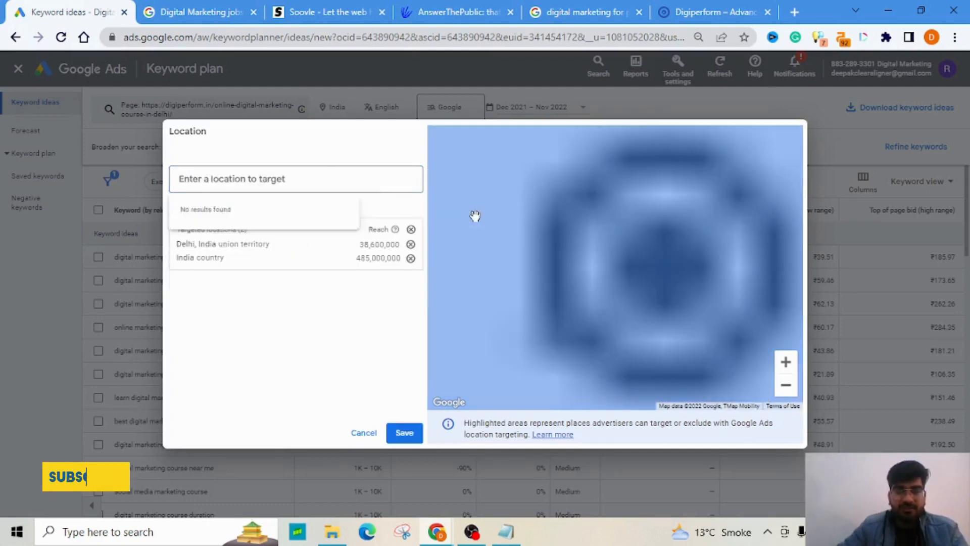
pyautogui.click(411, 259)
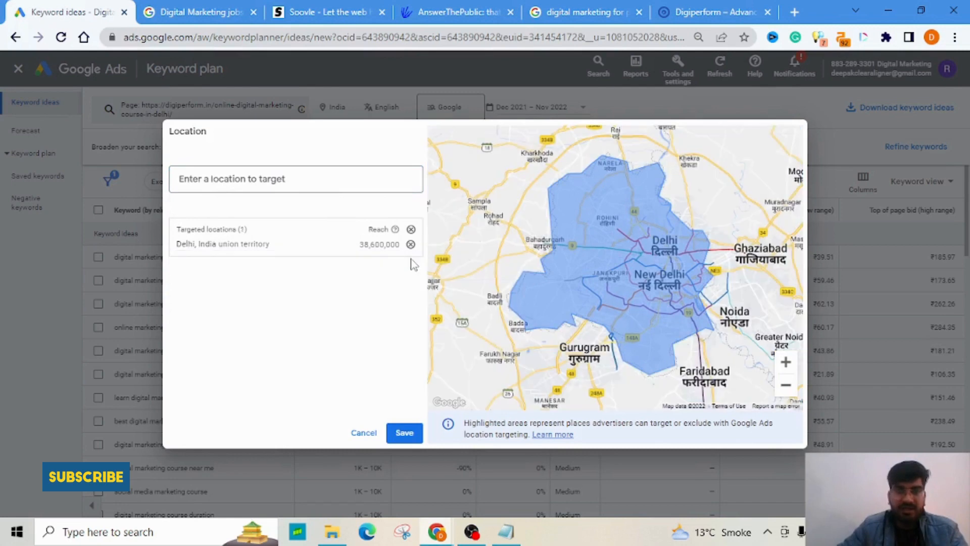
pyautogui.click(402, 433)
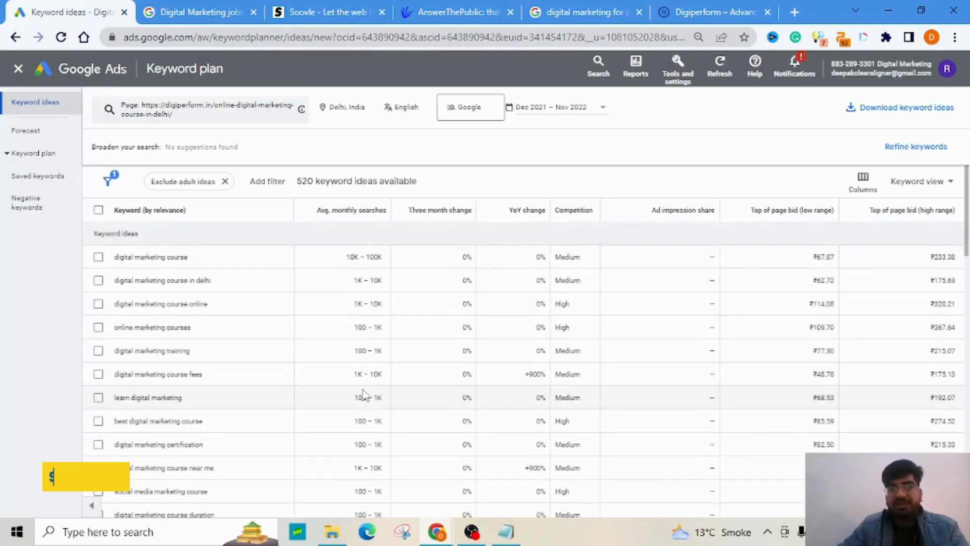
# Compare the average monthly searches for "digital marketing course", "digital marketing course in delhi" and "digital marketing course online".
pyautogui.tripleClick(186, 306)
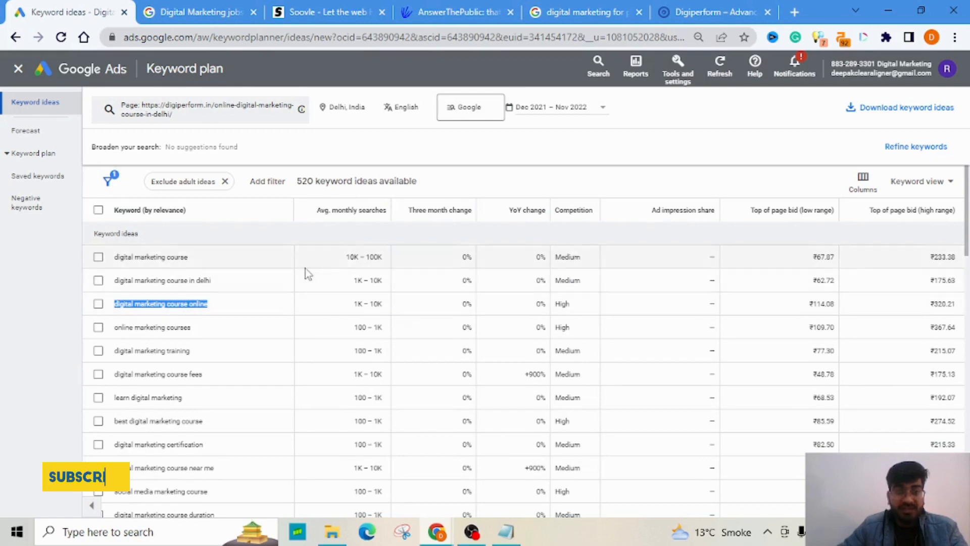
pyautogui.tripleClick(205, 281)
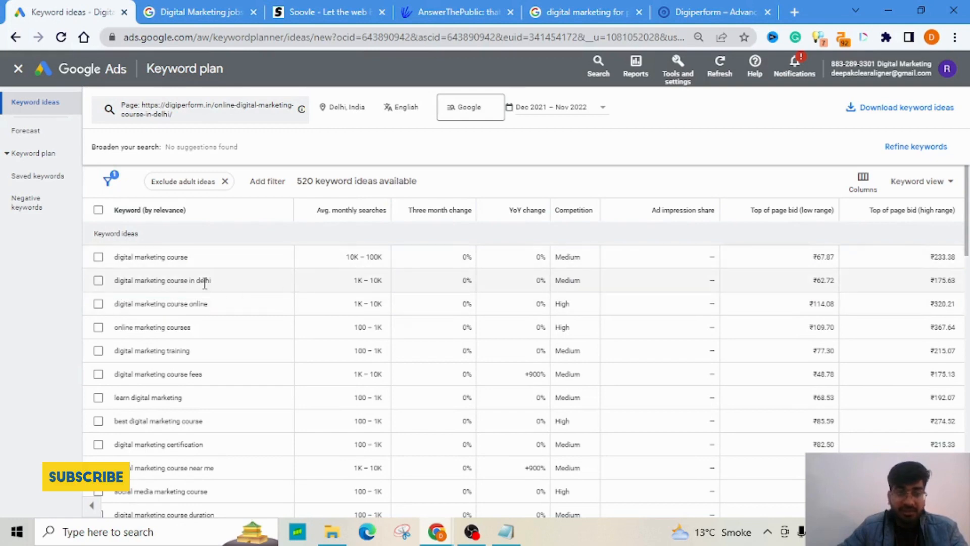
pyautogui.click(381, 284)
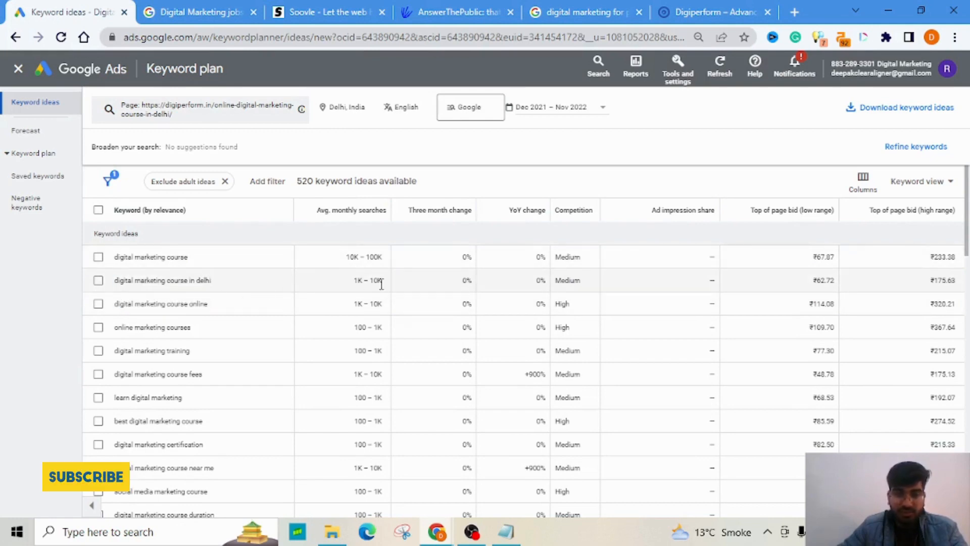
pyautogui.tripleClick(182, 257)
pyautogui.moveTo(183, 257); pyautogui.dragTo(378, 256)
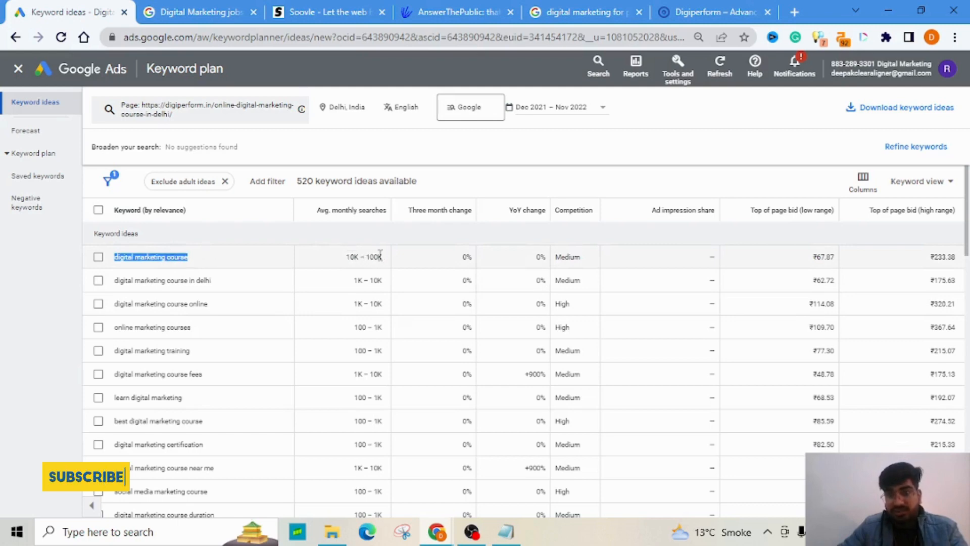
pyautogui.click(98, 258)
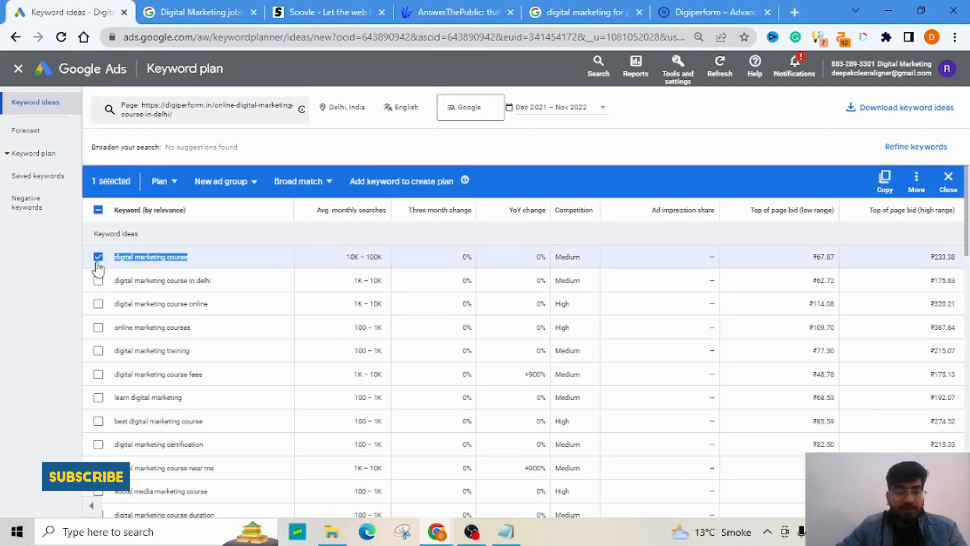
pyautogui.click(97, 282)
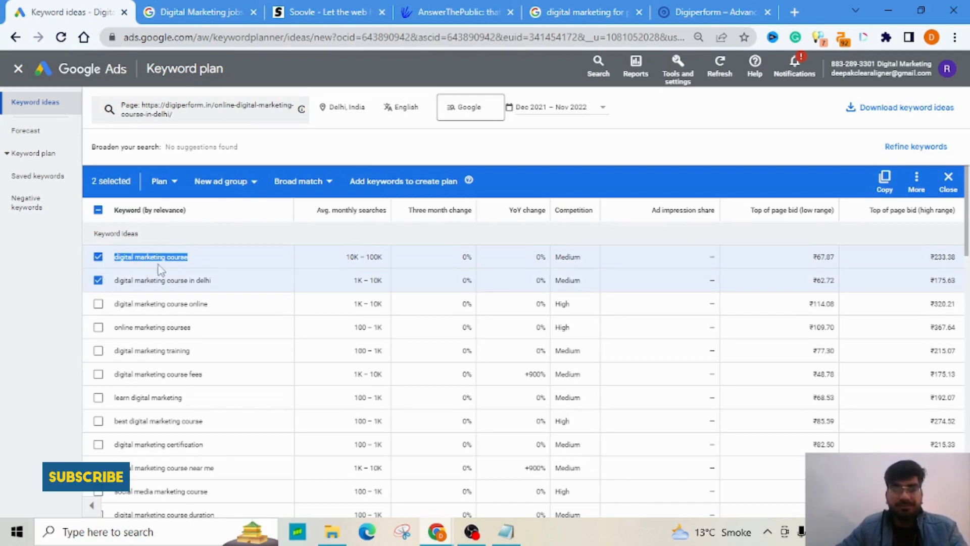
pyautogui.click(98, 257)
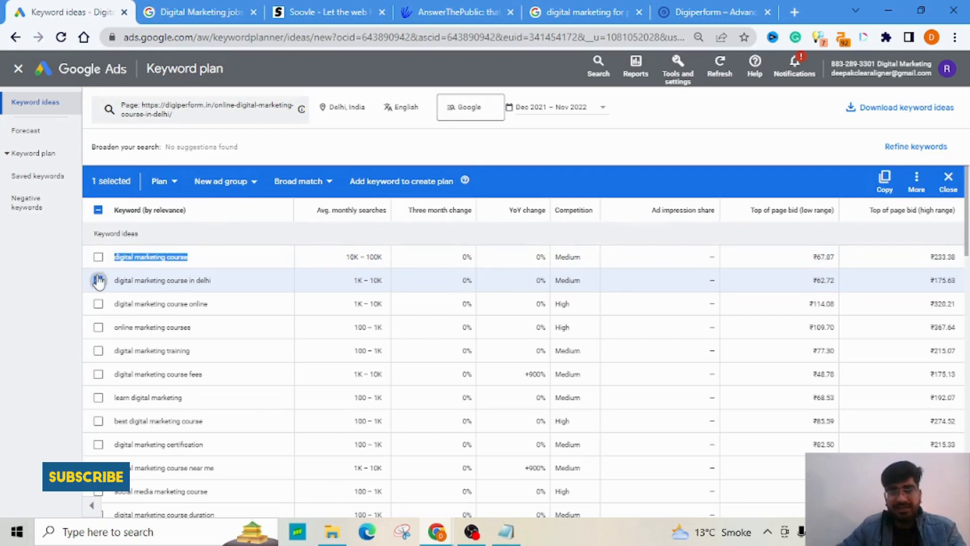
pyautogui.click(98, 280)
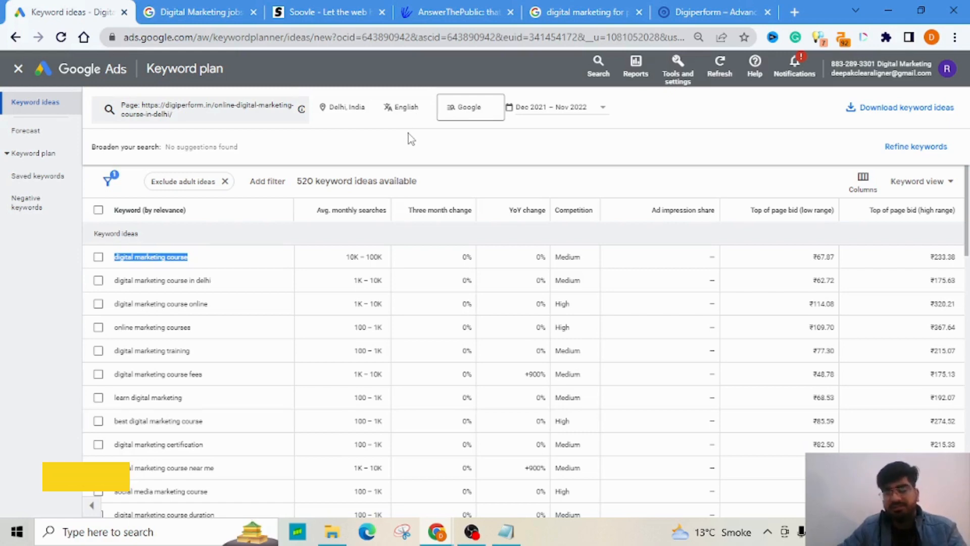
# Set the search network to Google and the date range to the last 12 months.
pyautogui.click(456, 108)
pyautogui.click(457, 112)
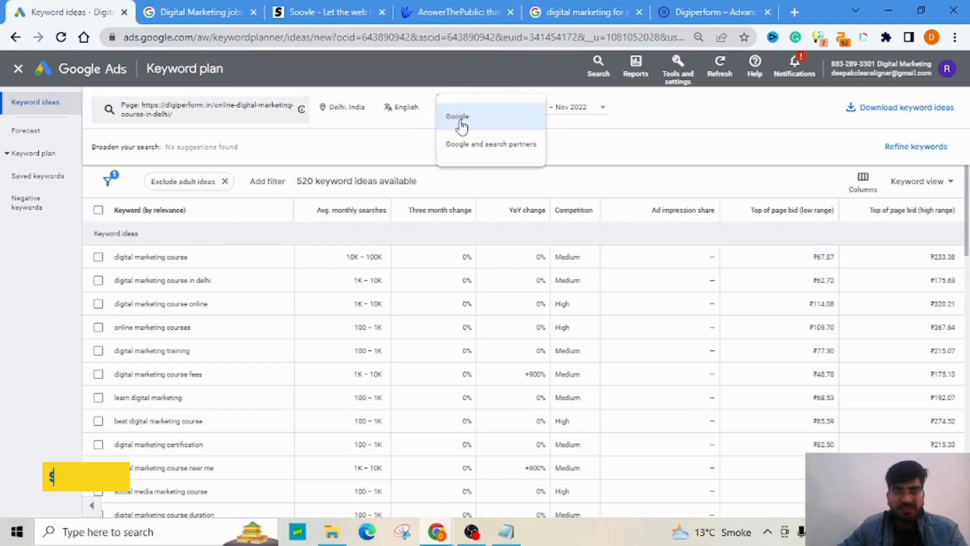
pyautogui.click(461, 123)
pyautogui.click(555, 111)
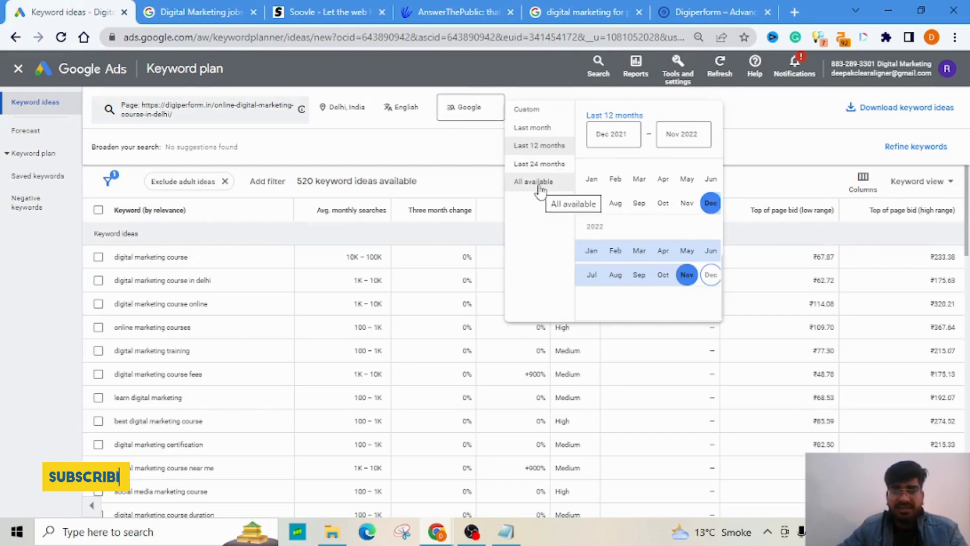
pyautogui.click(546, 148)
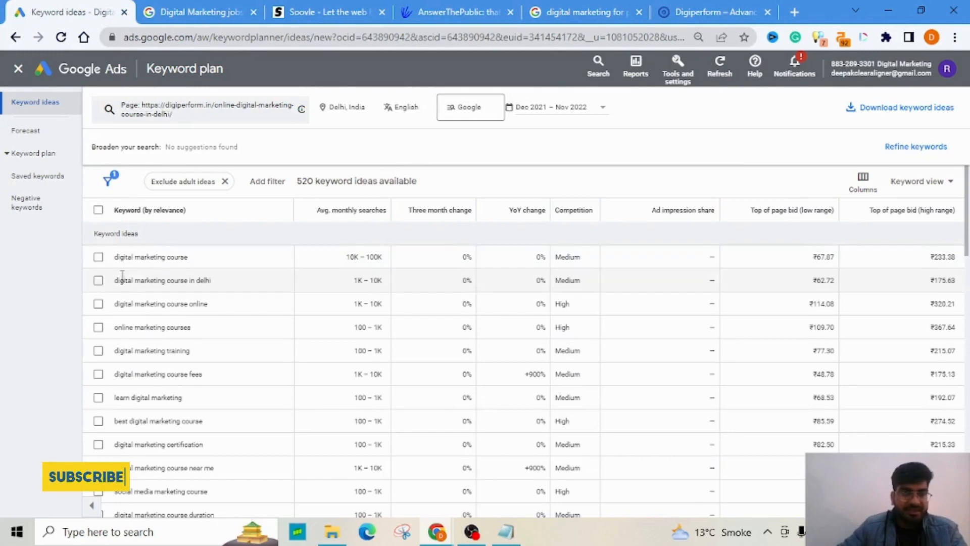
# Select the first eight keyword ideas, from "digital marketing course" through "best digital marketing course".
pyautogui.click(98, 257)
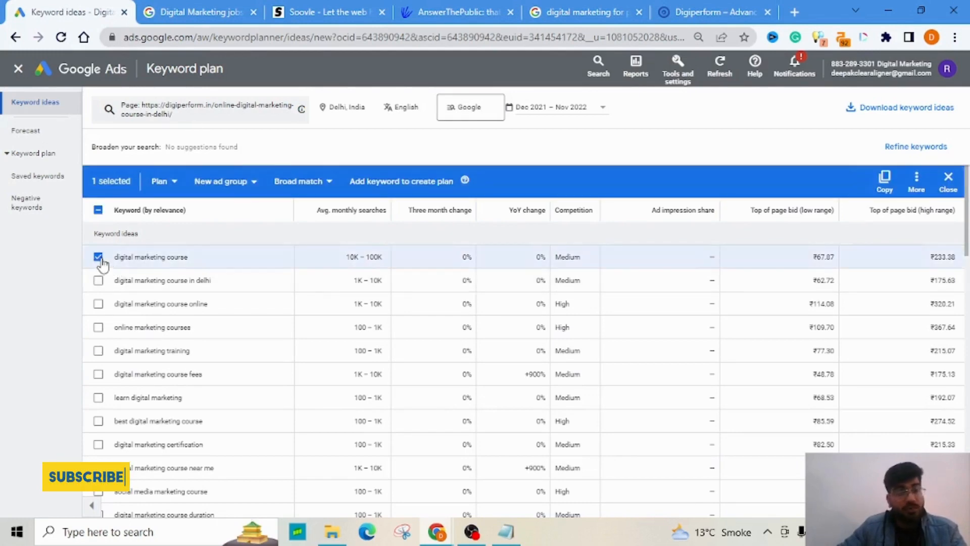
pyautogui.click(98, 281)
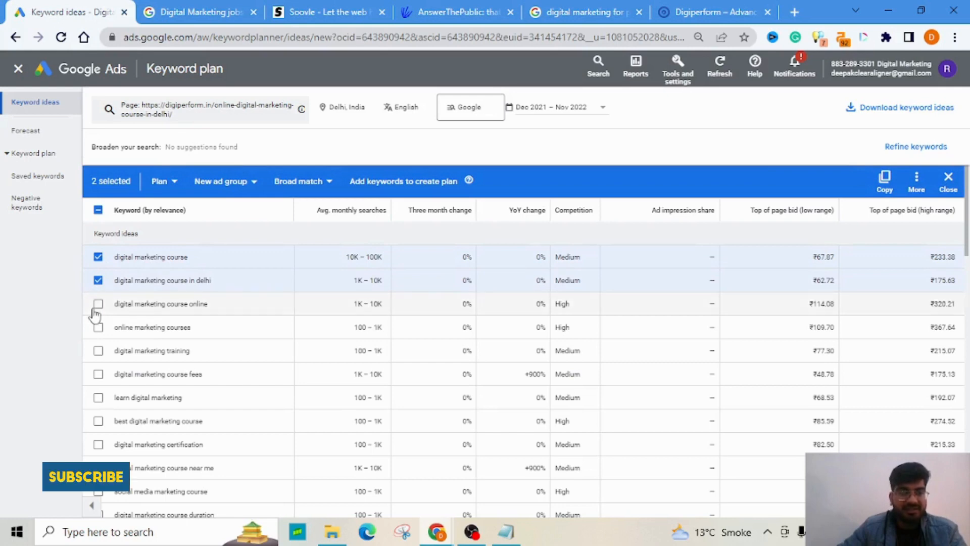
pyautogui.click(98, 303)
pyautogui.click(98, 327)
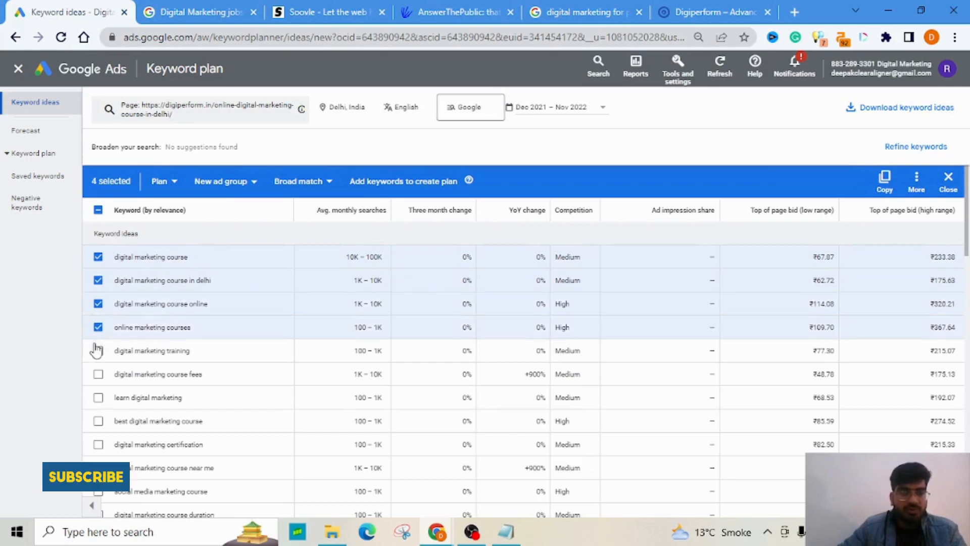
pyautogui.click(98, 351)
pyautogui.click(98, 374)
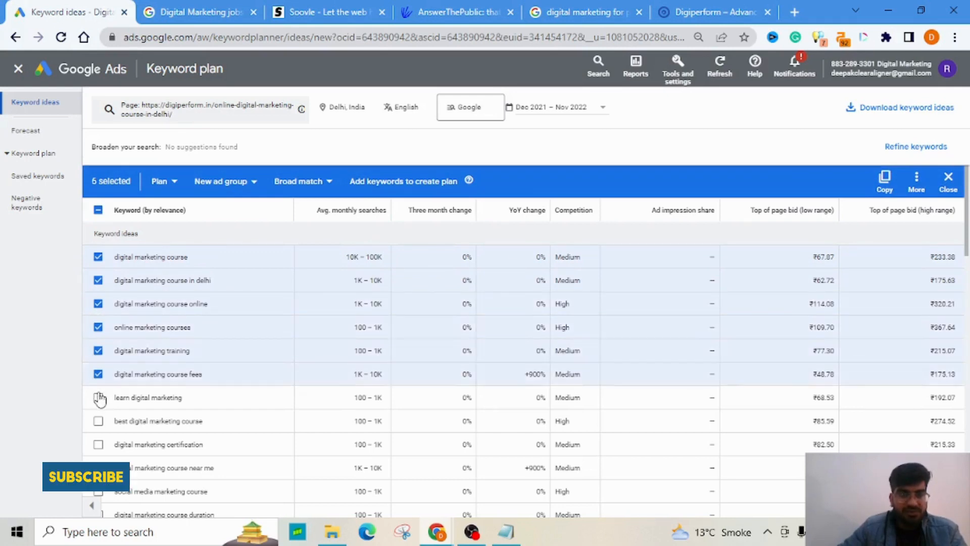
pyautogui.click(98, 398)
pyautogui.click(98, 421)
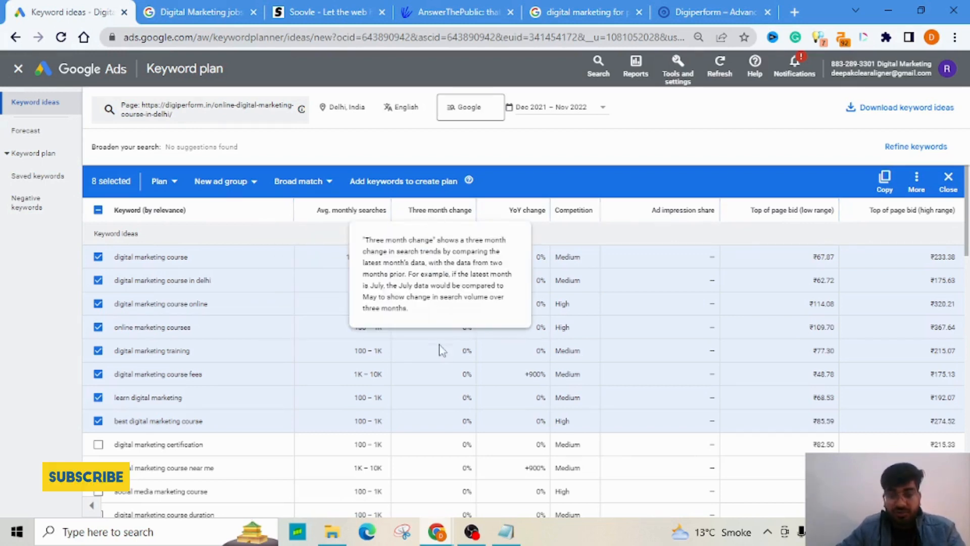
# Check the three month change for "advanced digital marketing course" and read that column's explanation.
pyautogui.scroll(-2, 440, 384)
pyautogui.scroll(-8, 458, 283)
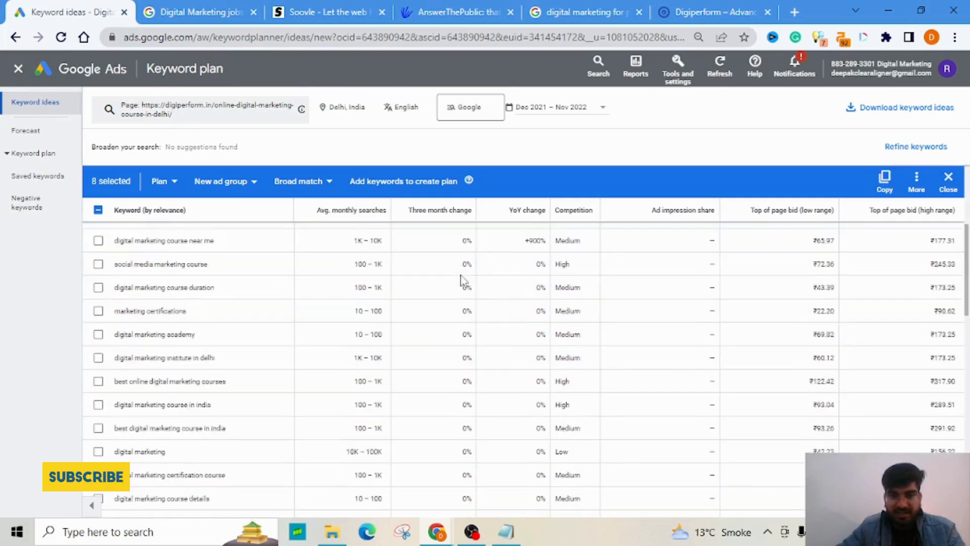
pyautogui.scroll(-5, 458, 293)
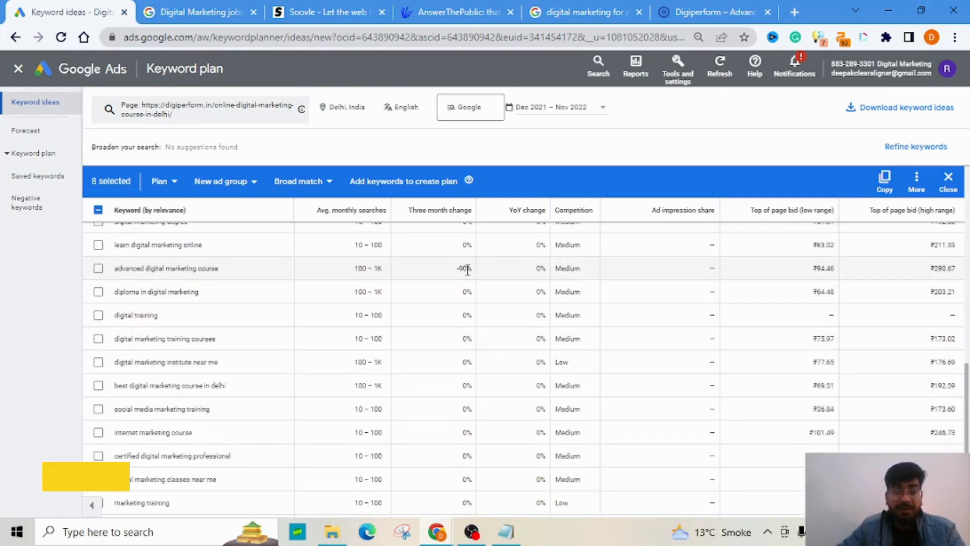
pyautogui.tripleClick(190, 273)
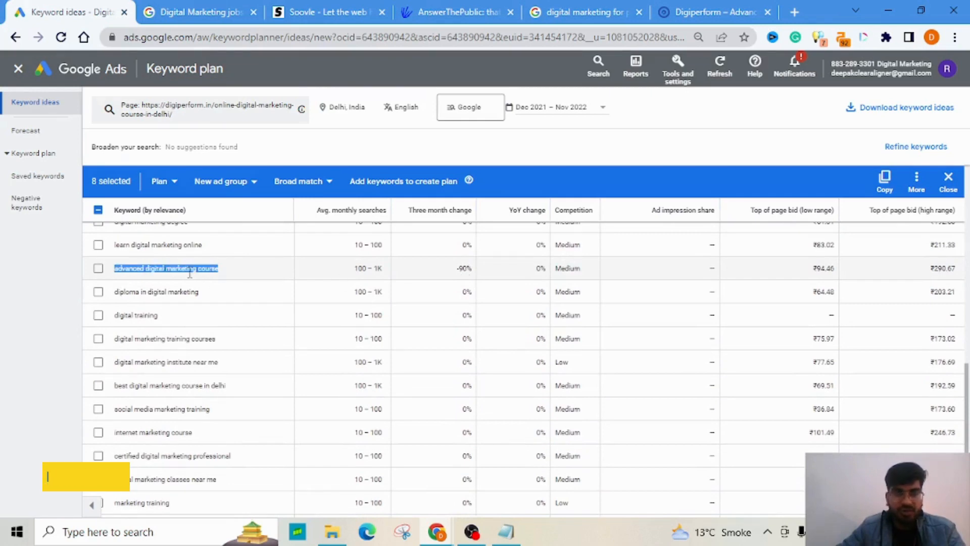
pyautogui.doubleClick(463, 268)
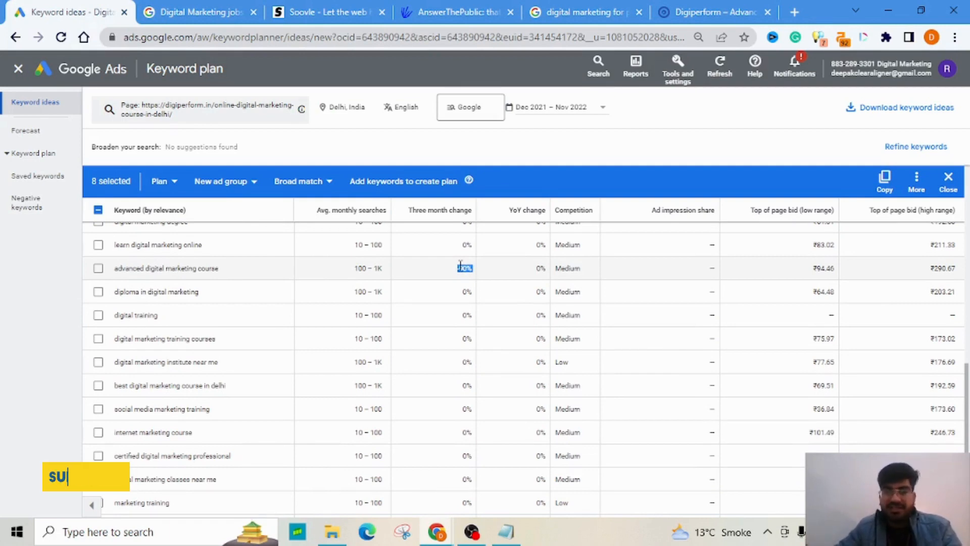
pyautogui.moveTo(462, 217)
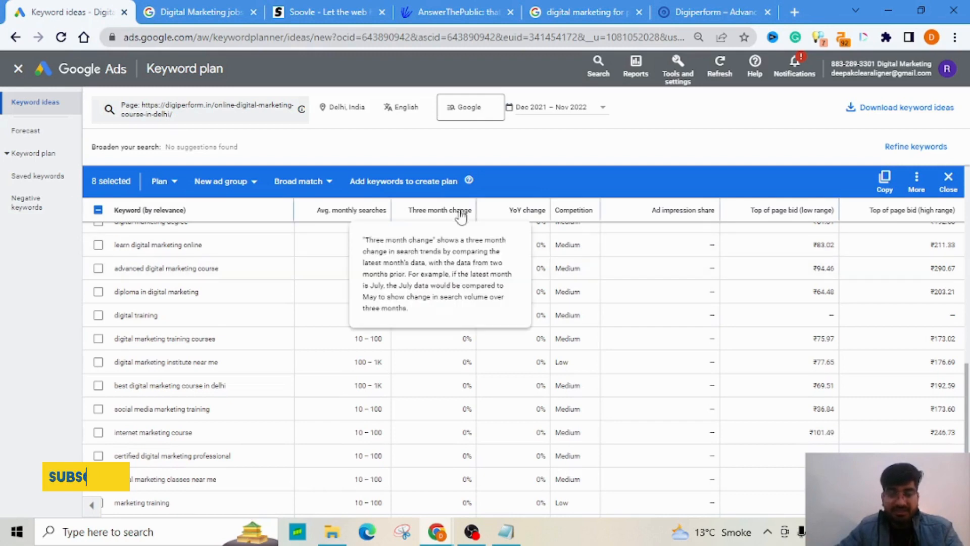
# Review the YoY change column for "digital marketing course with placement" and select that keyword.
pyautogui.moveTo(519, 219)
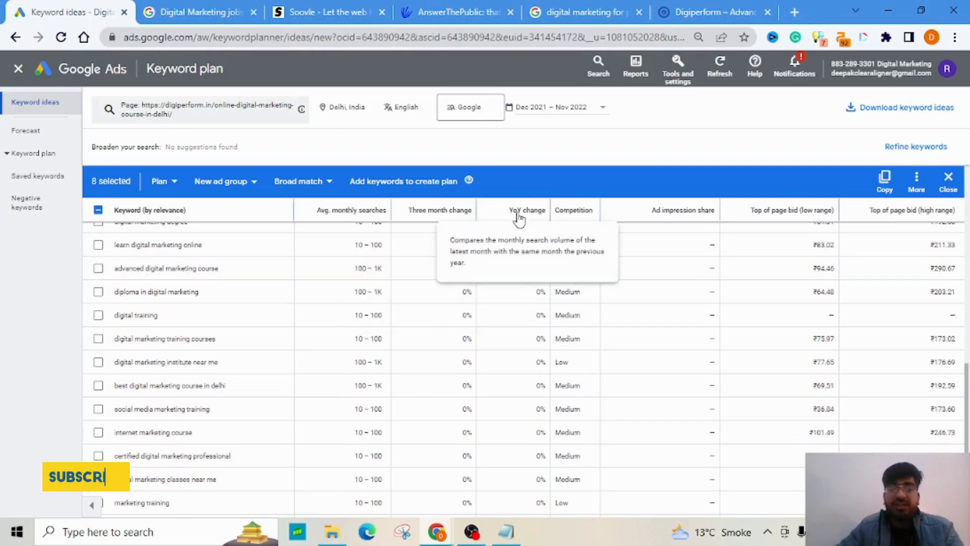
pyautogui.scroll(-2, 522, 344)
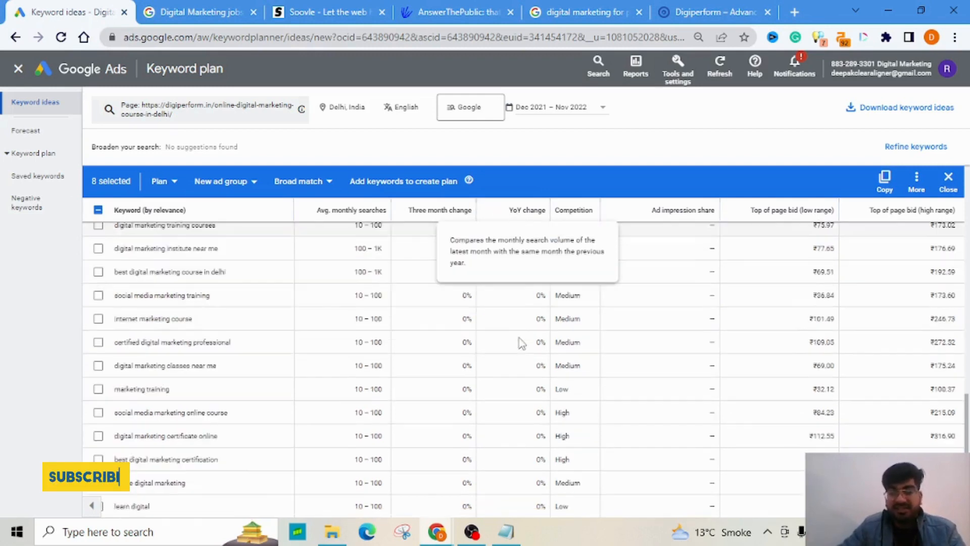
pyautogui.scroll(-2, 522, 344)
pyautogui.scroll(10, 522, 344)
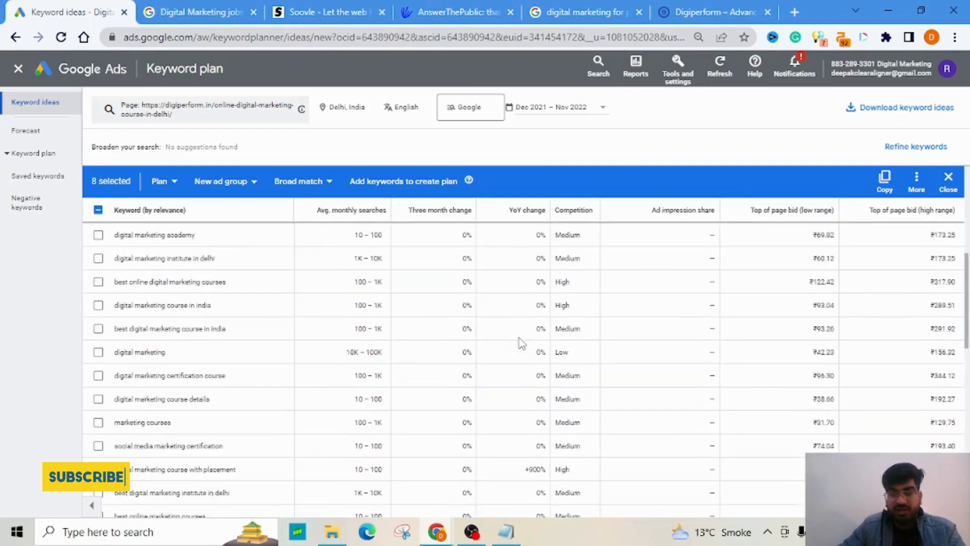
pyautogui.scroll(-2, 522, 344)
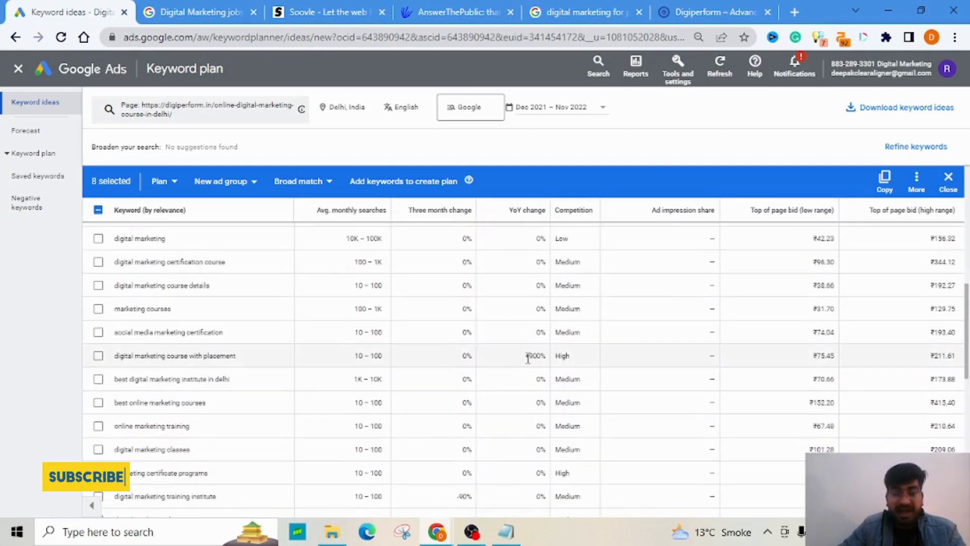
pyautogui.tripleClick(528, 356)
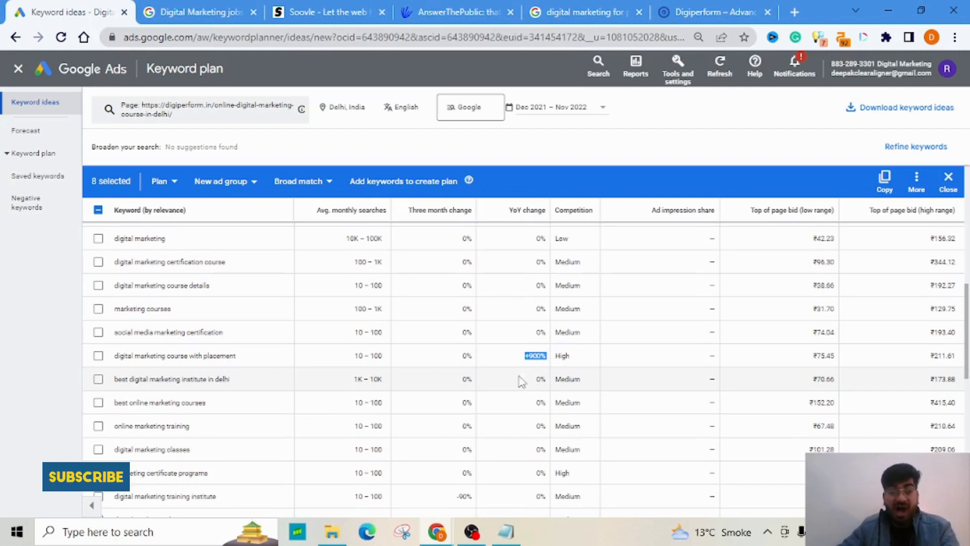
pyautogui.click(101, 358)
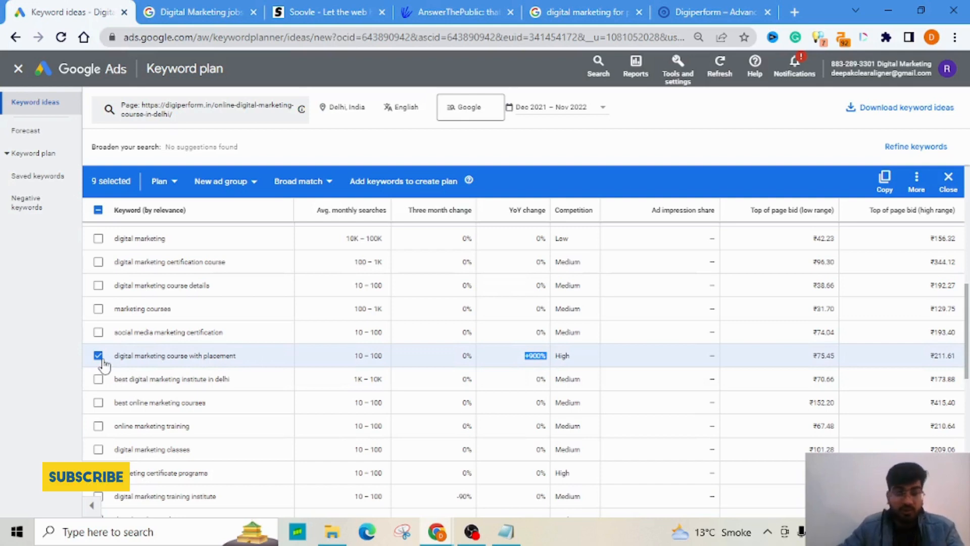
pyautogui.tripleClick(215, 356)
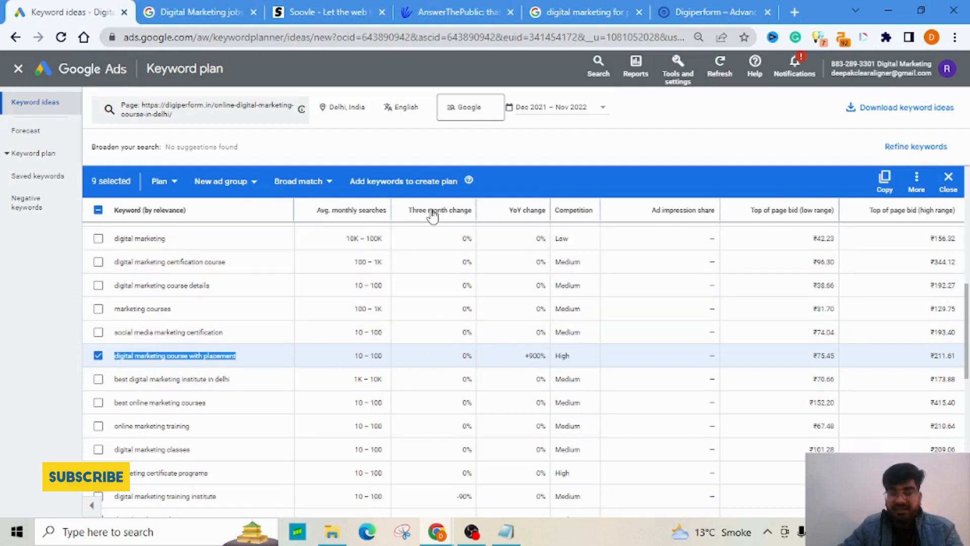
# Check the competition level of "digital marketing certification" and add that keyword to the selection.
pyautogui.moveTo(432, 219)
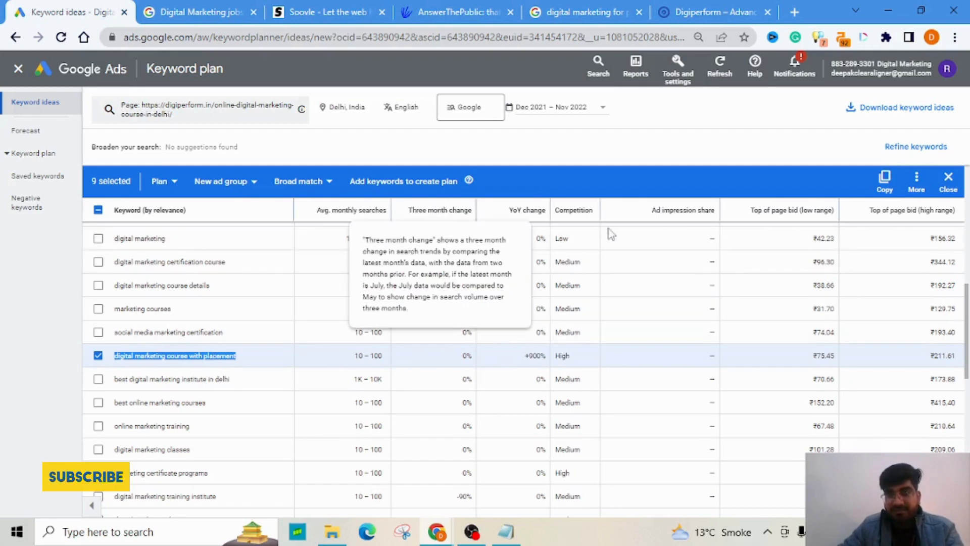
pyautogui.moveTo(569, 213)
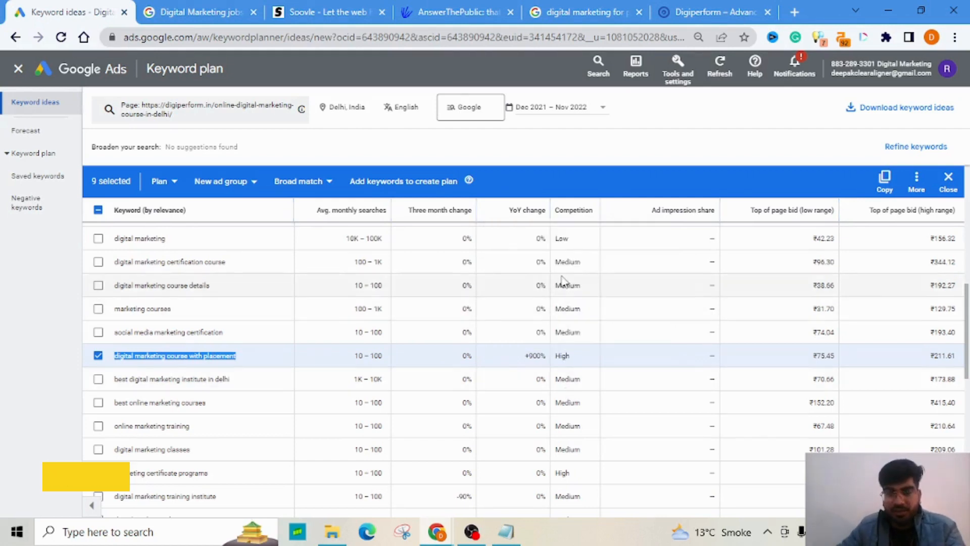
pyautogui.scroll(3, 563, 301)
pyautogui.scroll(2, 565, 281)
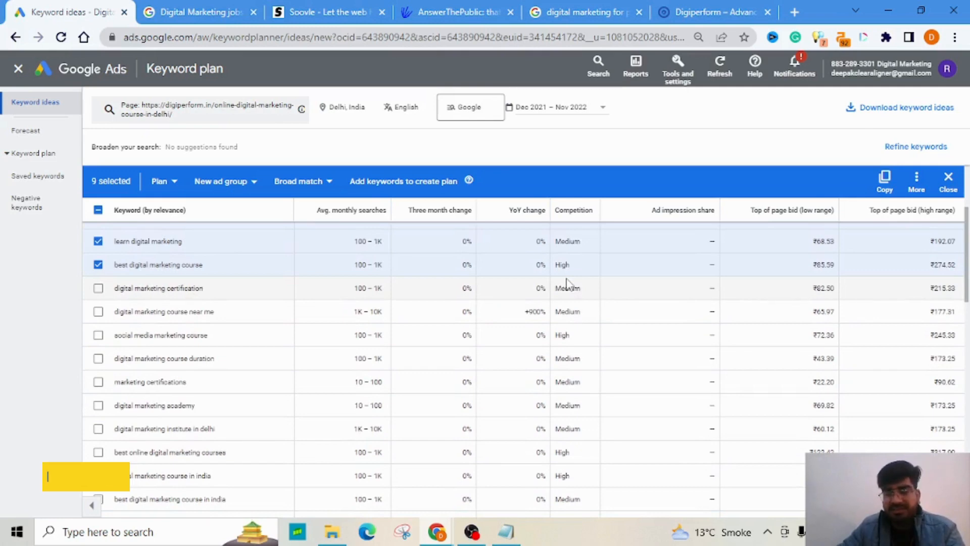
pyautogui.doubleClick(568, 288)
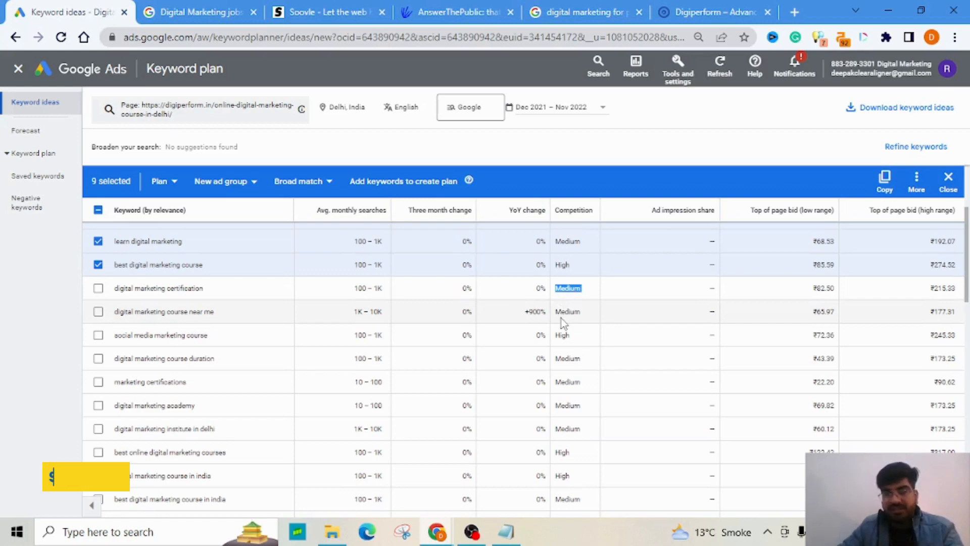
pyautogui.click(98, 289)
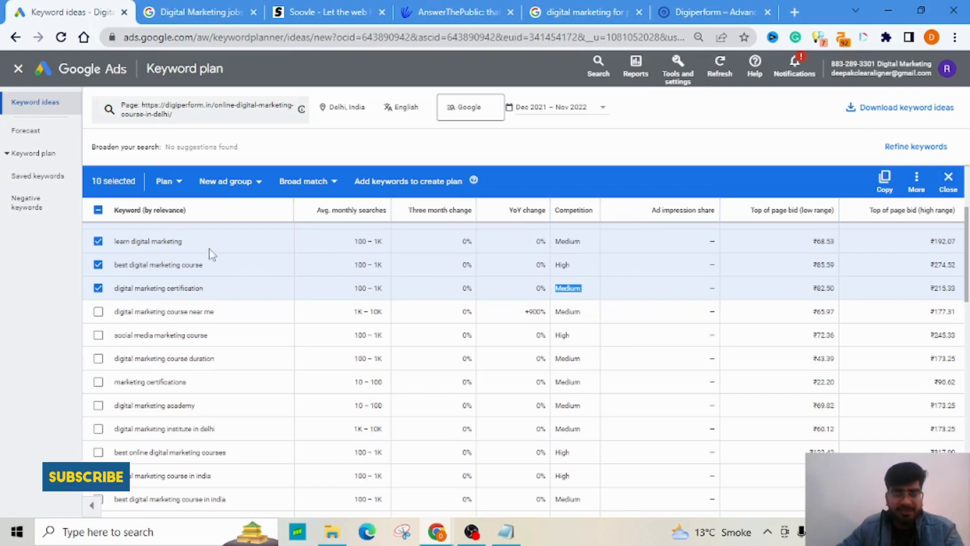
# Compare the low-range and high-range top of page bids, focusing on "digital marketing course fees" and "digital marketing certification".
pyautogui.scroll(3, 703, 239)
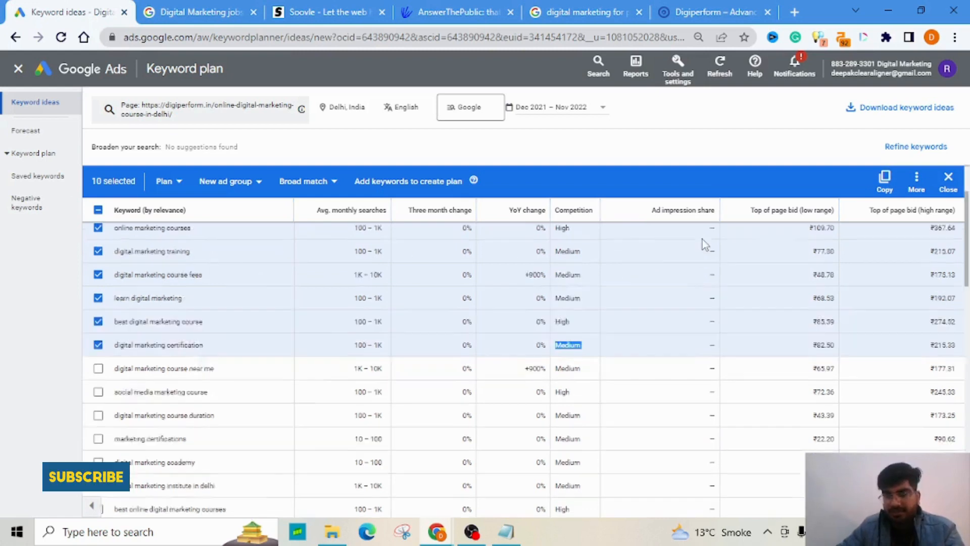
pyautogui.scroll(-3, 708, 347)
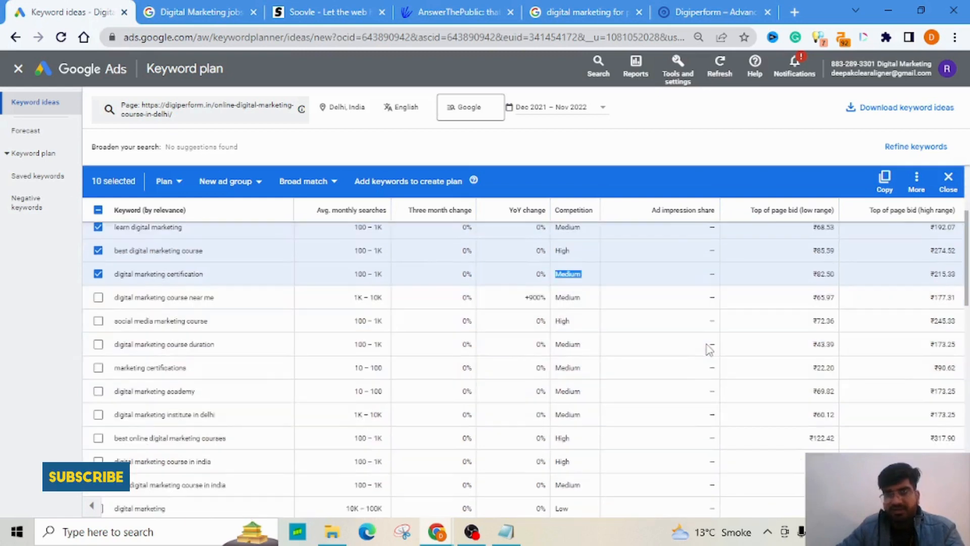
pyautogui.scroll(3, 728, 313)
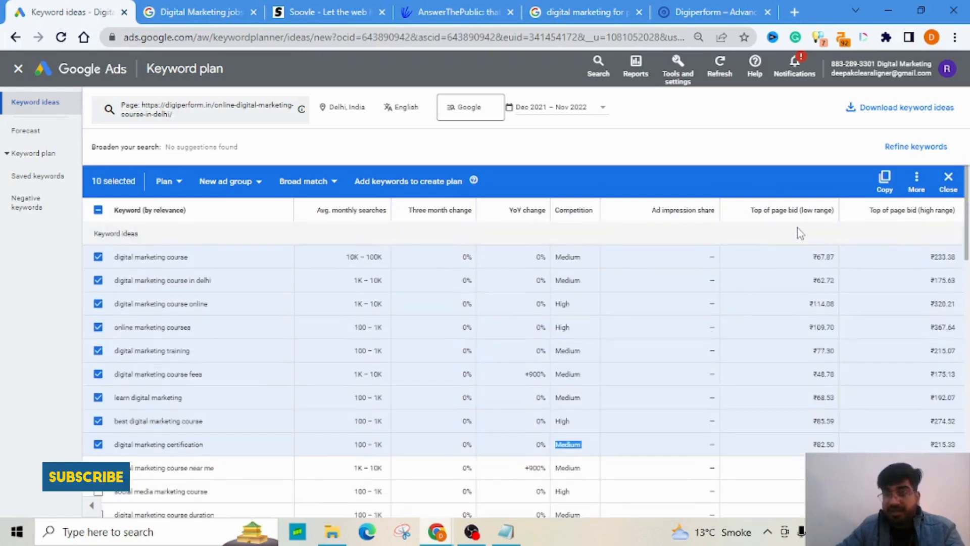
pyautogui.scroll(-2, 797, 233)
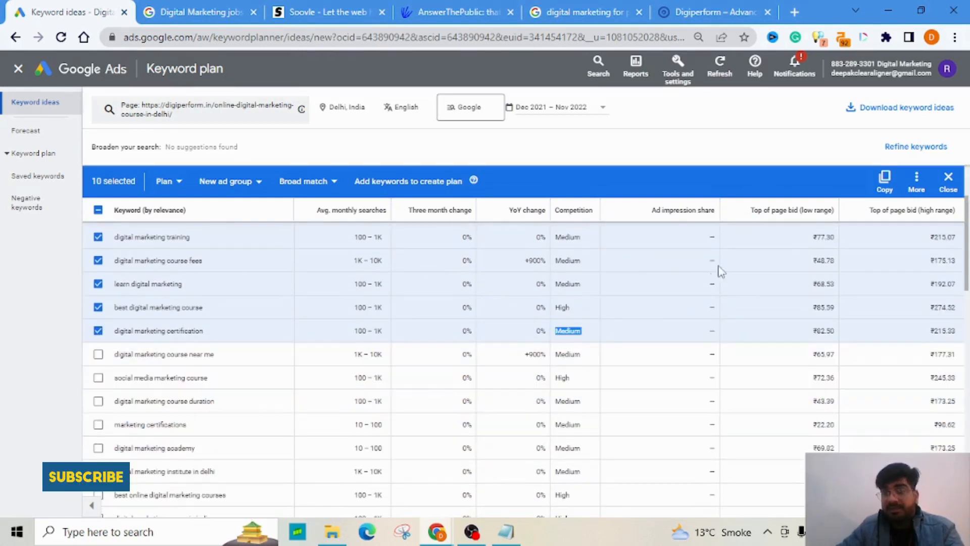
pyautogui.doubleClick(818, 257)
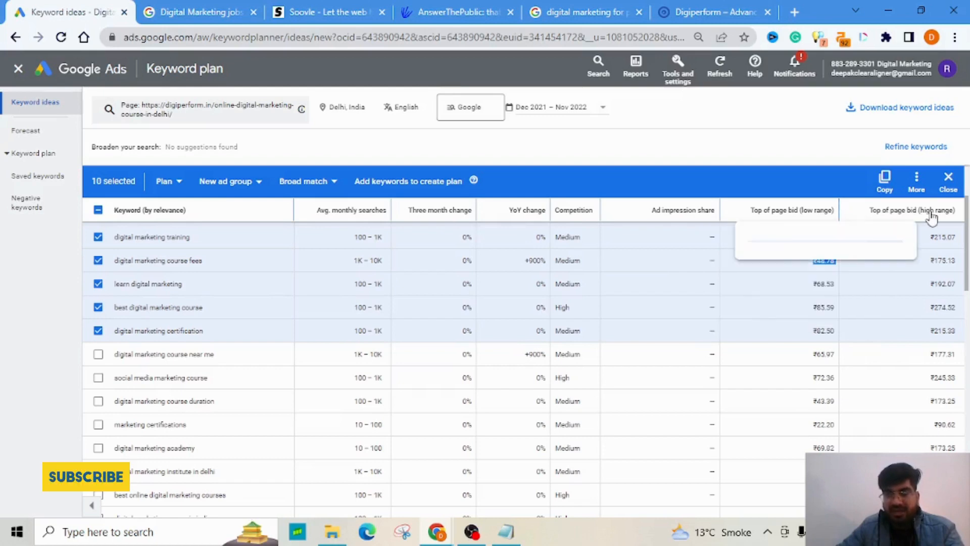
pyautogui.doubleClick(820, 331)
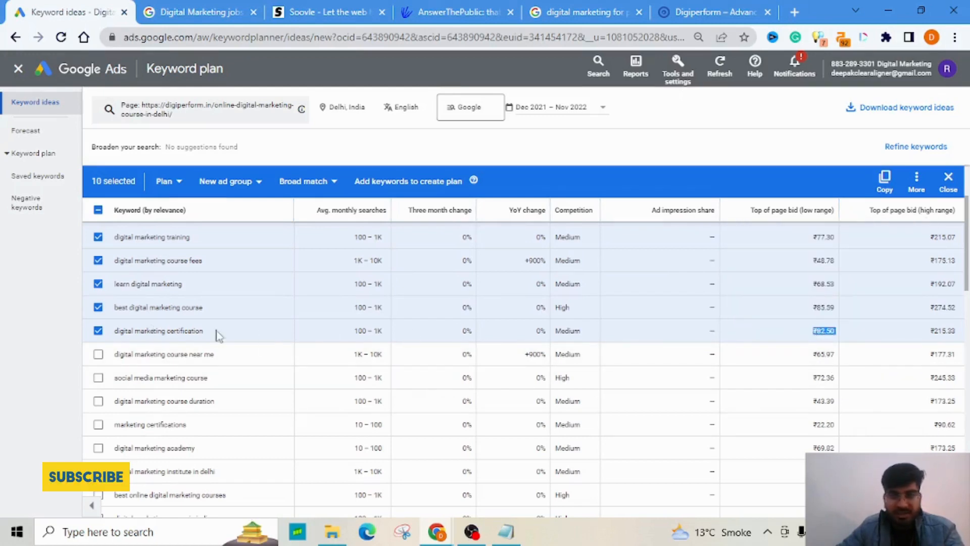
pyautogui.doubleClick(947, 331)
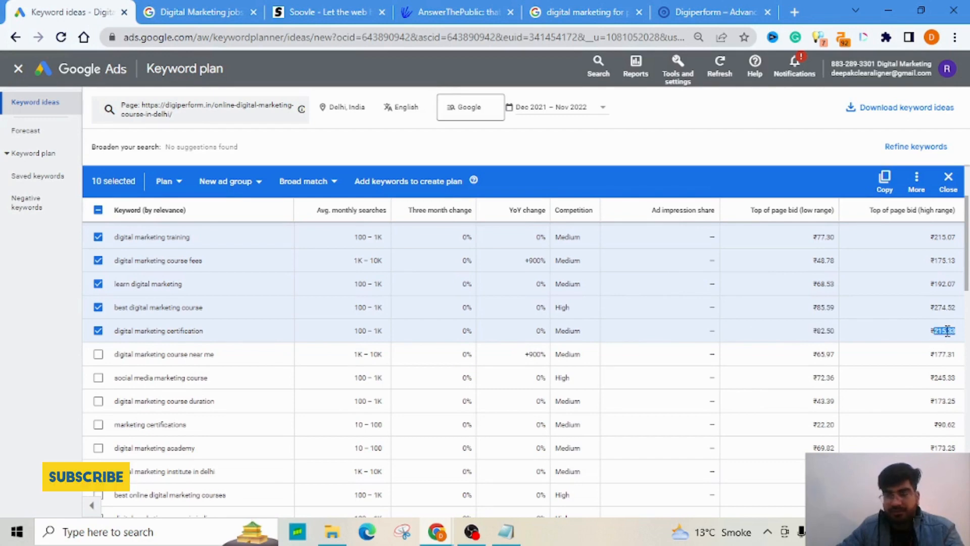
pyautogui.click(823, 341)
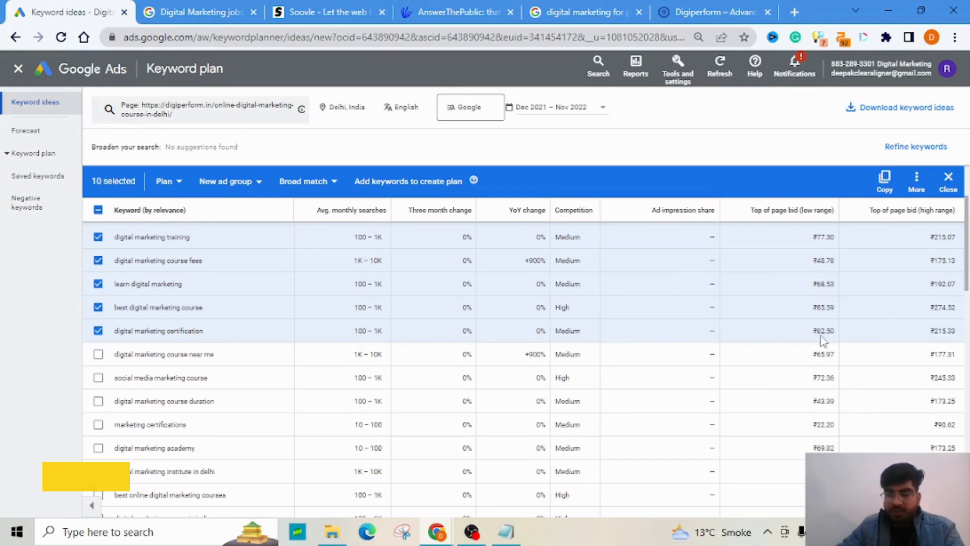
pyautogui.doubleClick(945, 330)
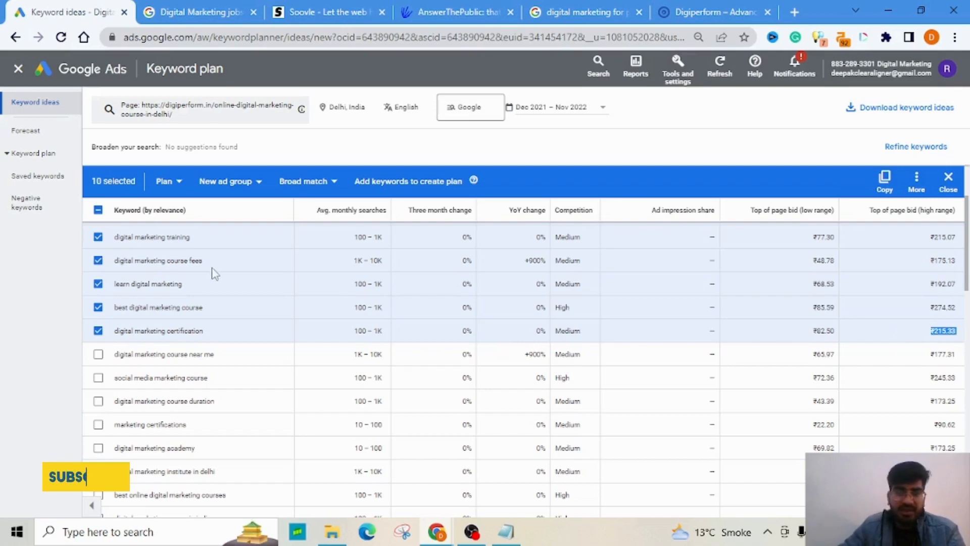
# Filter the keyword ideas to those whose keyword contains "Delhi", using Text Match.
pyautogui.scroll(3, 213, 275)
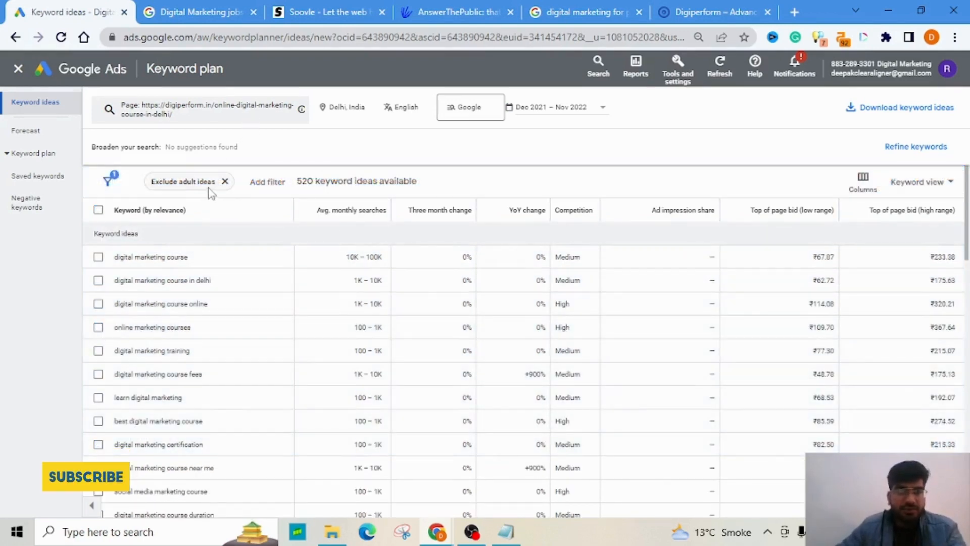
pyautogui.click(276, 184)
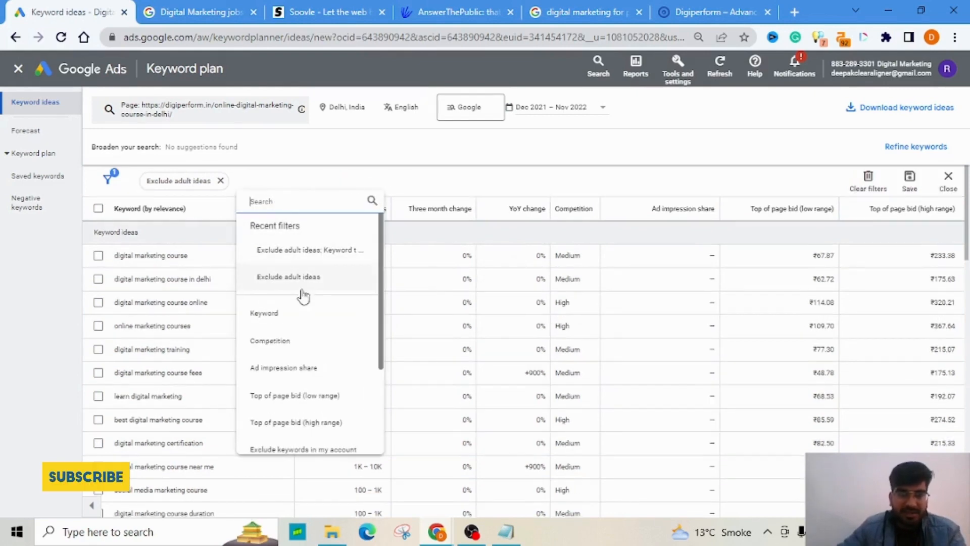
pyautogui.click(292, 326)
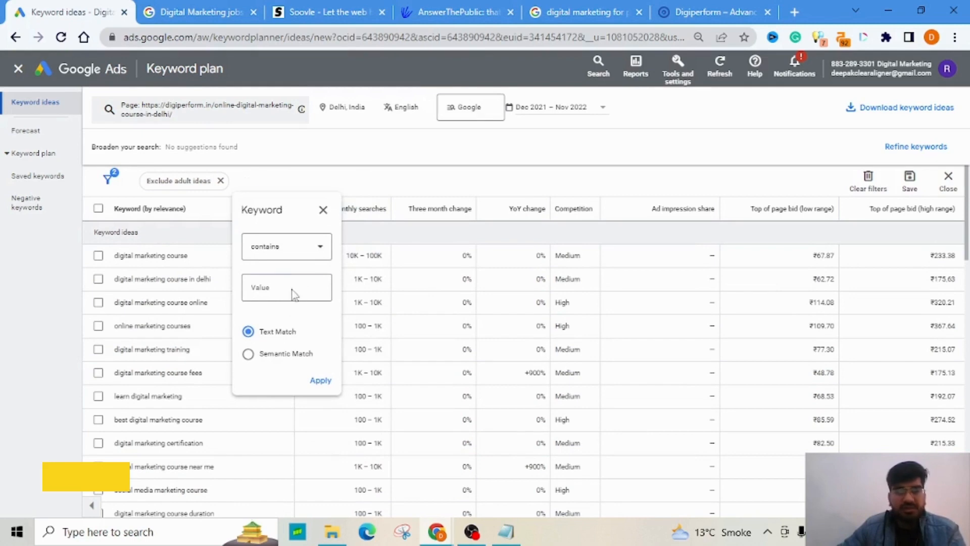
pyautogui.click(289, 289)
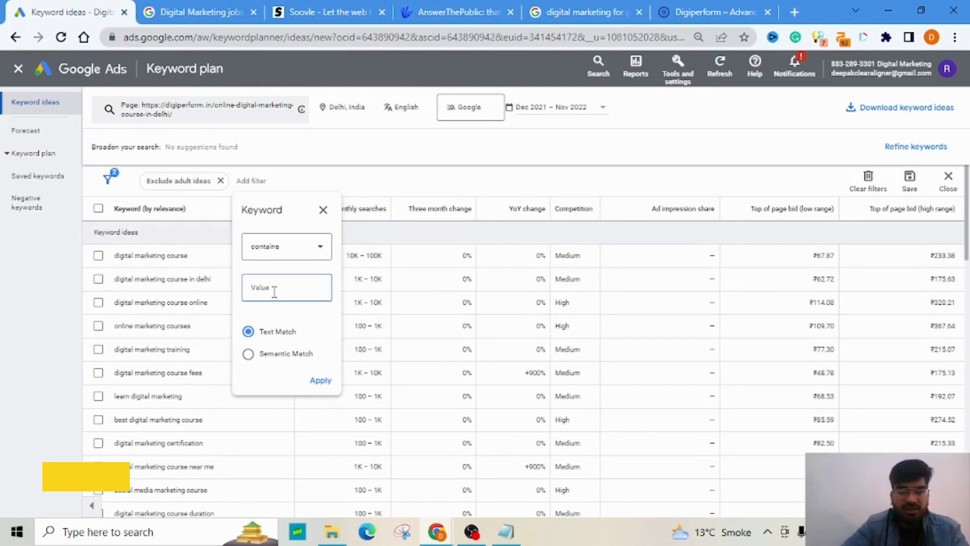
pyautogui.write('Delhi')
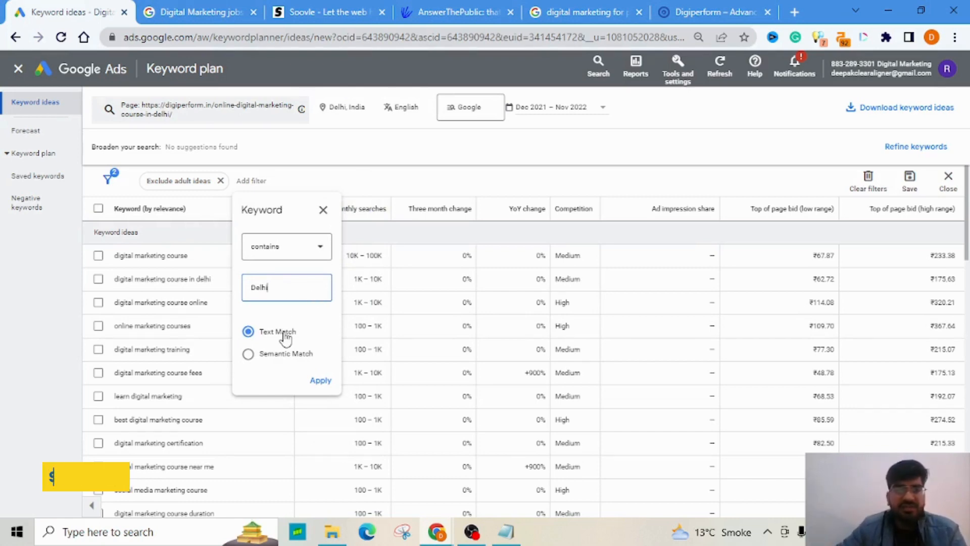
pyautogui.moveTo(286, 338)
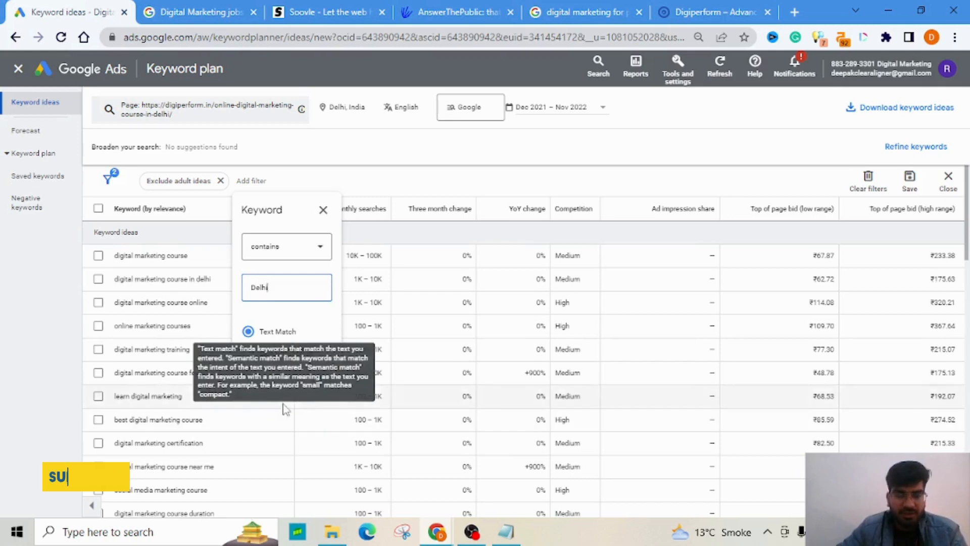
pyautogui.click(320, 379)
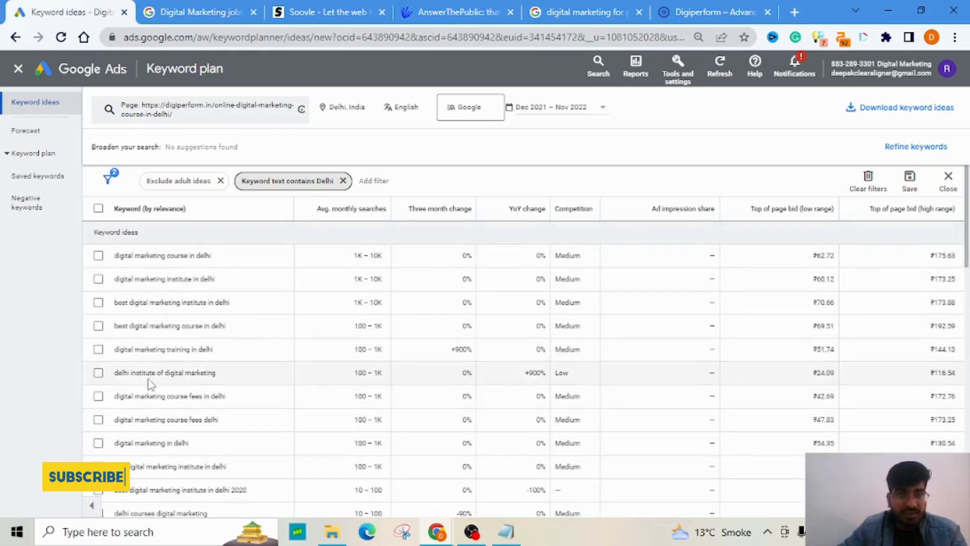
pyautogui.click(98, 209)
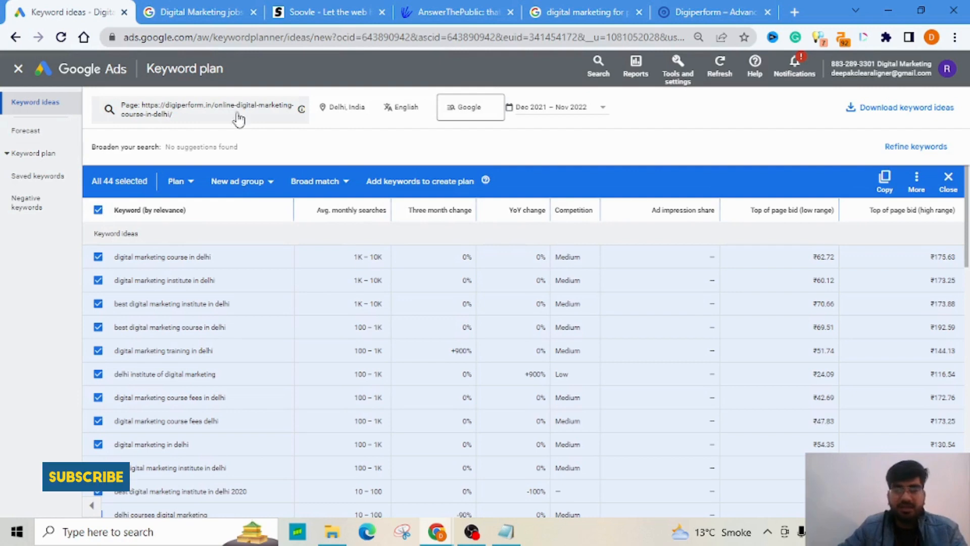
pyautogui.click(98, 210)
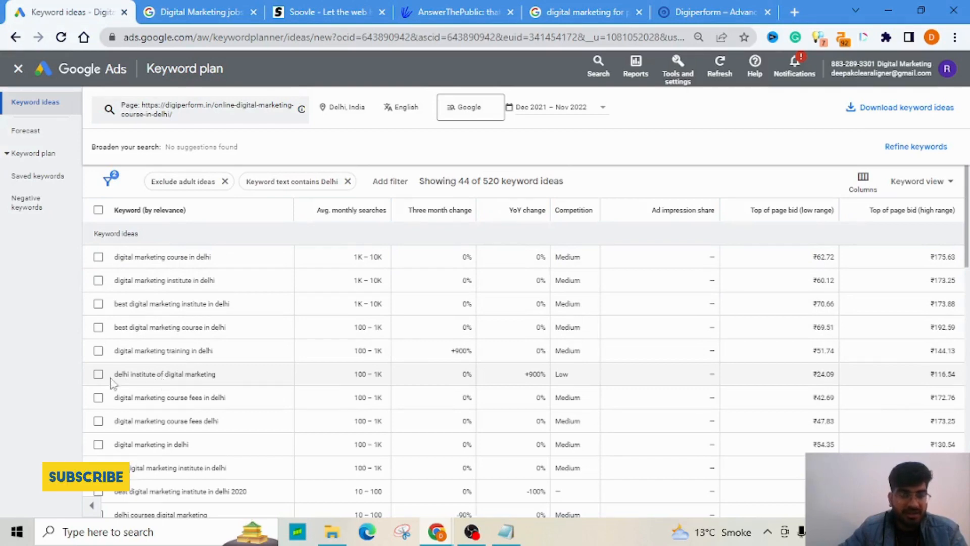
pyautogui.click(98, 375)
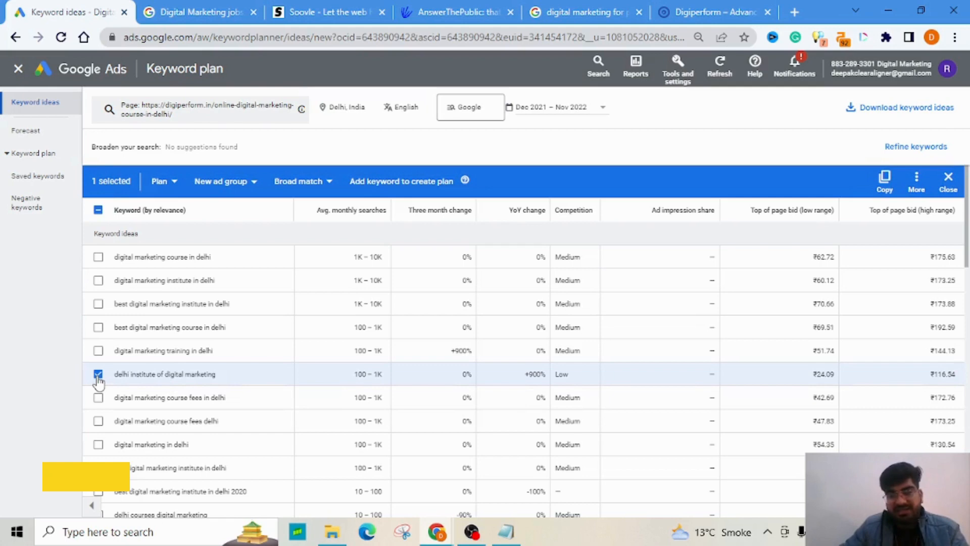
pyautogui.click(98, 375)
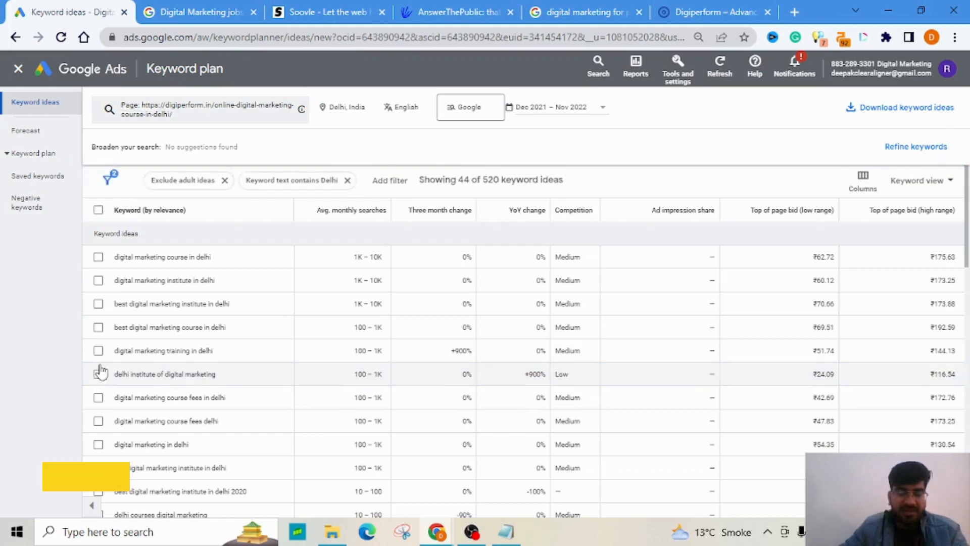
# Select all the filtered Delhi keywords and review the plan destination, new ad group and match type options for adding them.
pyautogui.click(98, 210)
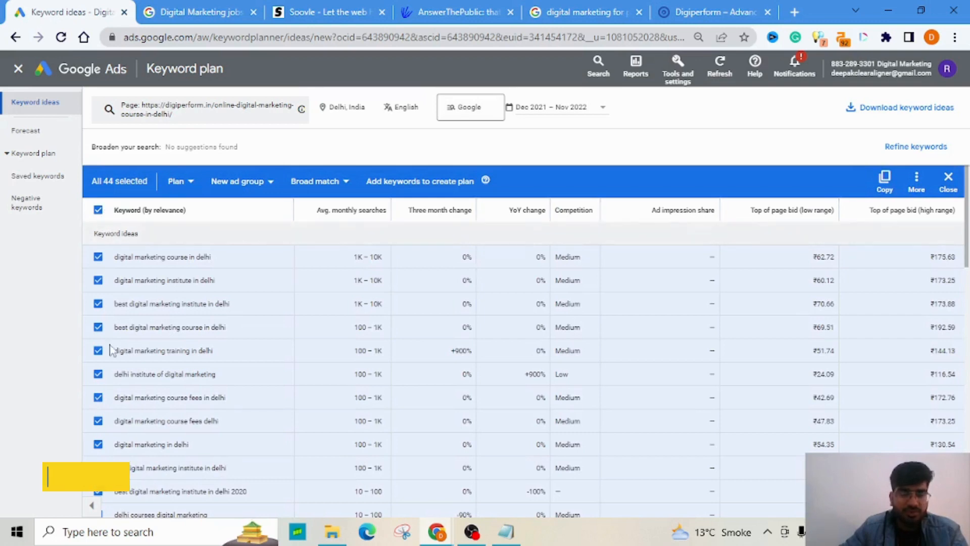
pyautogui.click(186, 183)
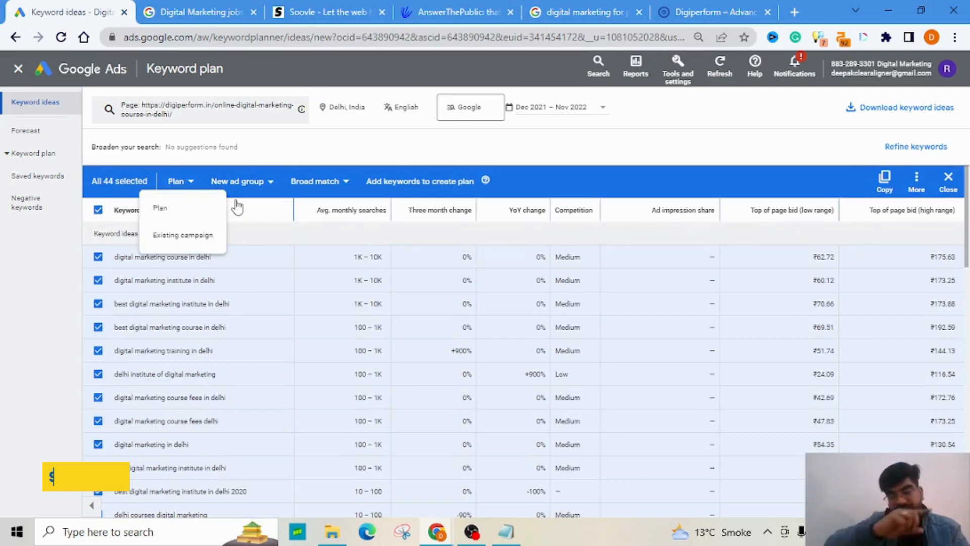
pyautogui.click(310, 151)
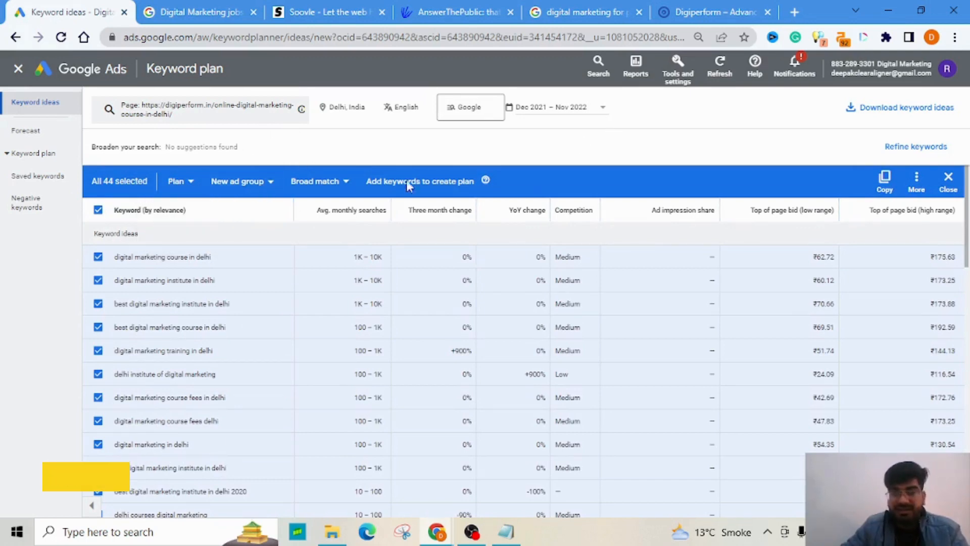
pyautogui.click(269, 182)
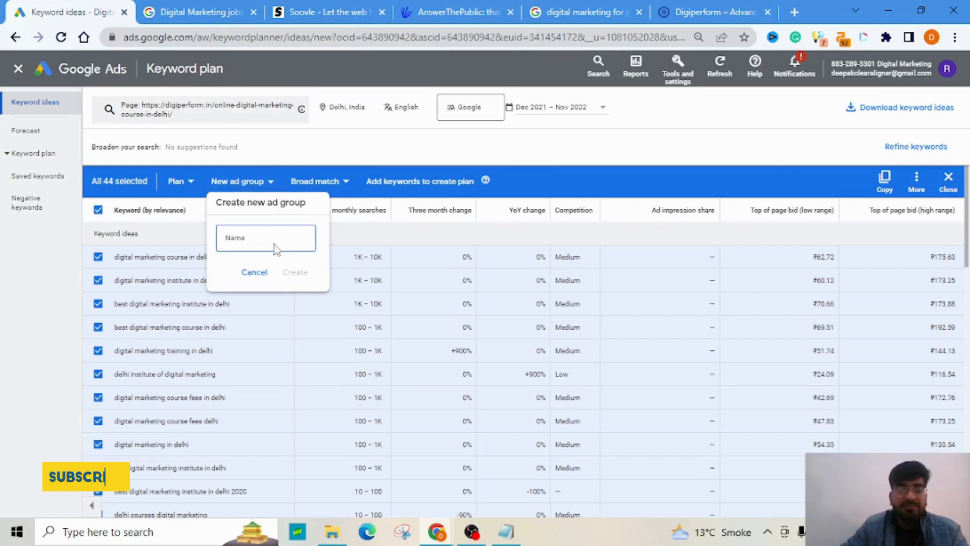
pyautogui.click(336, 154)
pyautogui.click(332, 178)
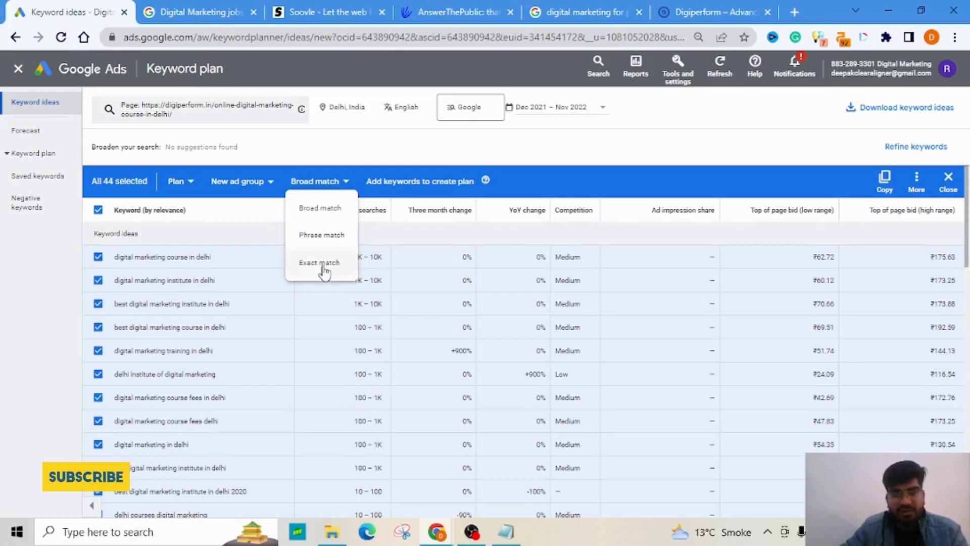
pyautogui.click(389, 145)
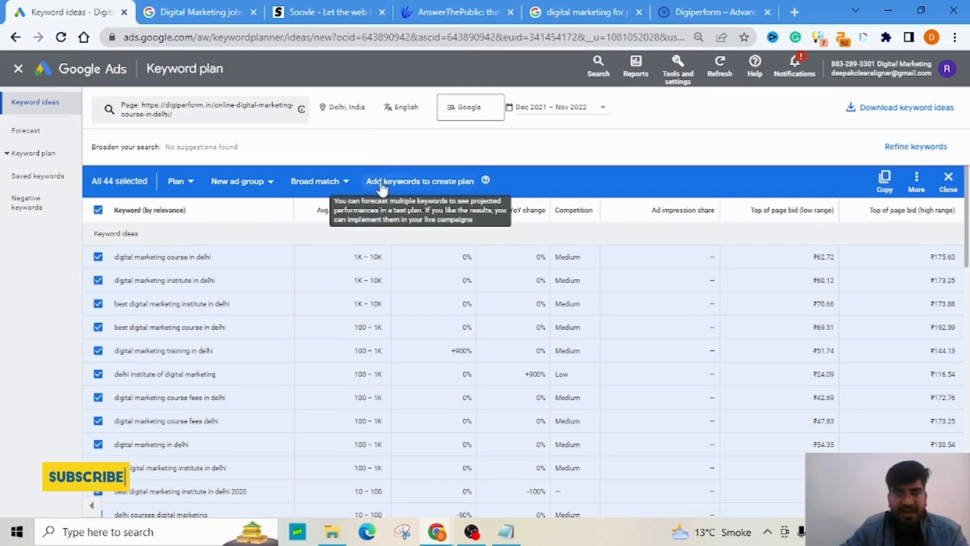
# Add the selected Delhi keywords to the plan as broad match and open the plan's forecast.
pyautogui.click(382, 188)
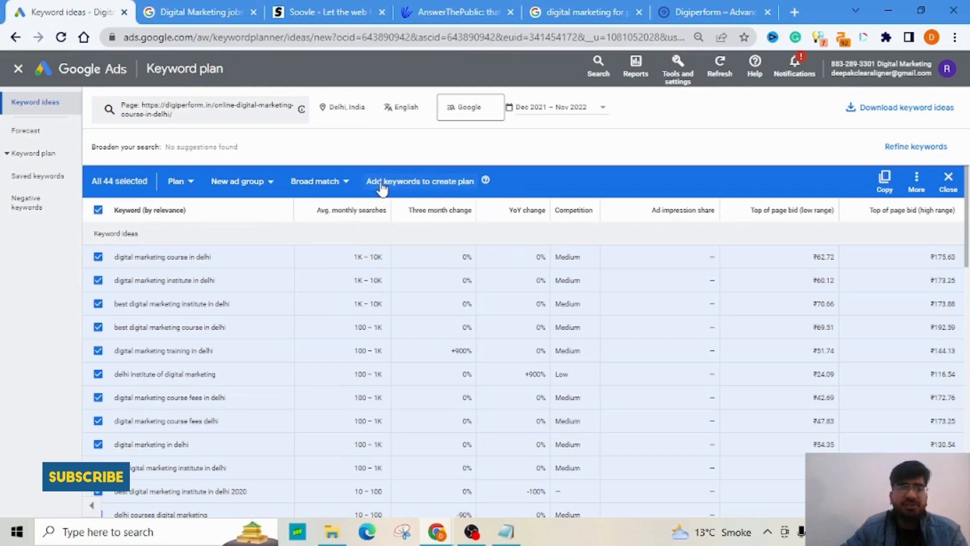
pyautogui.click(28, 132)
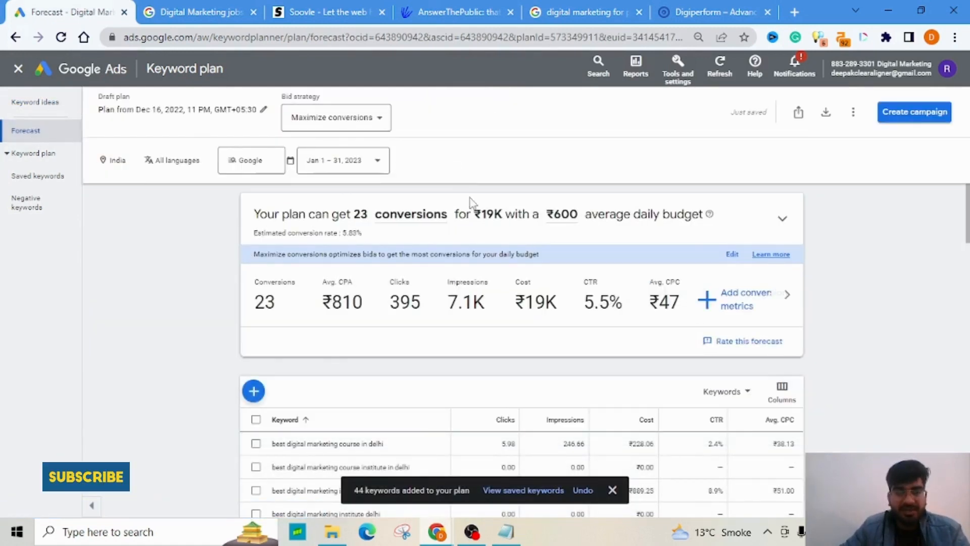
pyautogui.scroll(-2, 455, 227)
pyautogui.scroll(2, 474, 230)
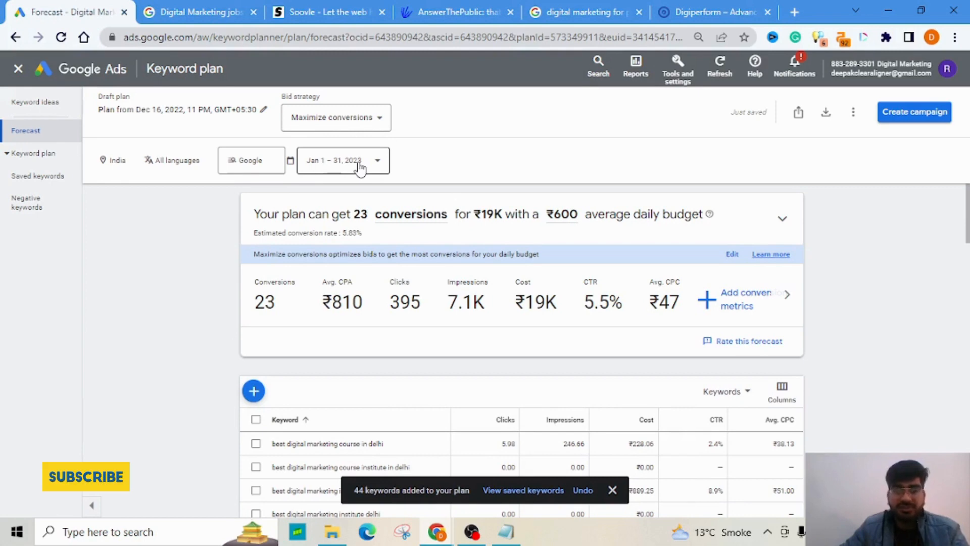
# Review the plan forecast's conversions, average CPA, clicks, impressions and cost.
pyautogui.doubleClick(258, 302)
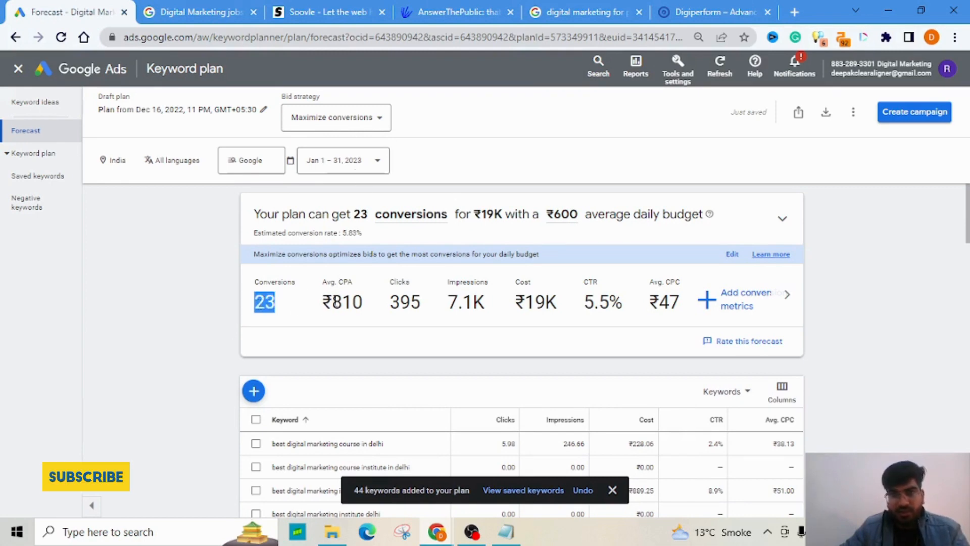
pyautogui.doubleClick(341, 302)
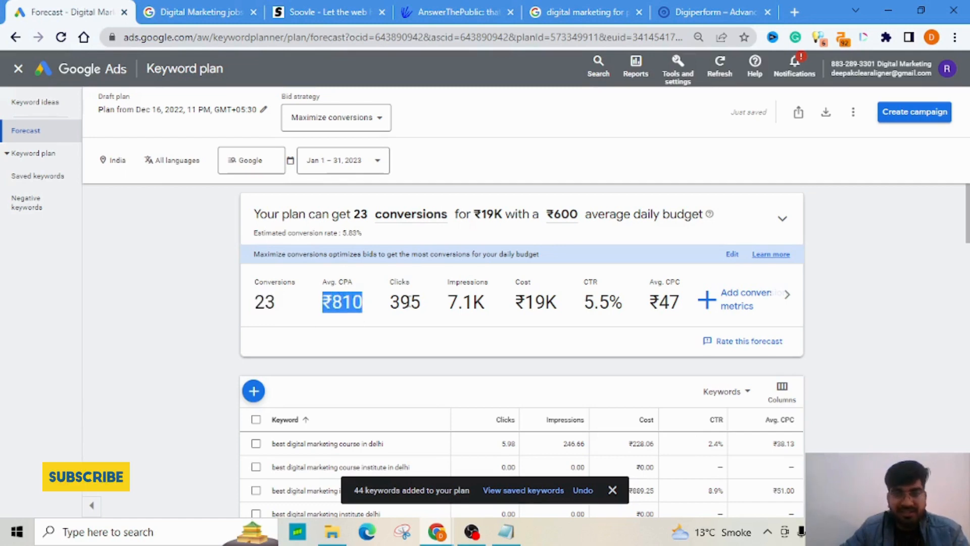
pyautogui.doubleClick(407, 301)
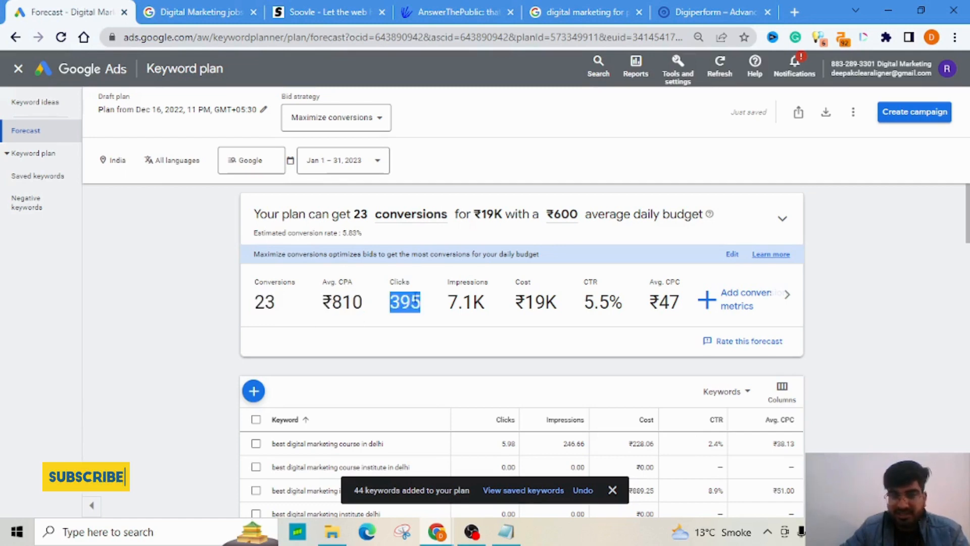
pyautogui.click(461, 299)
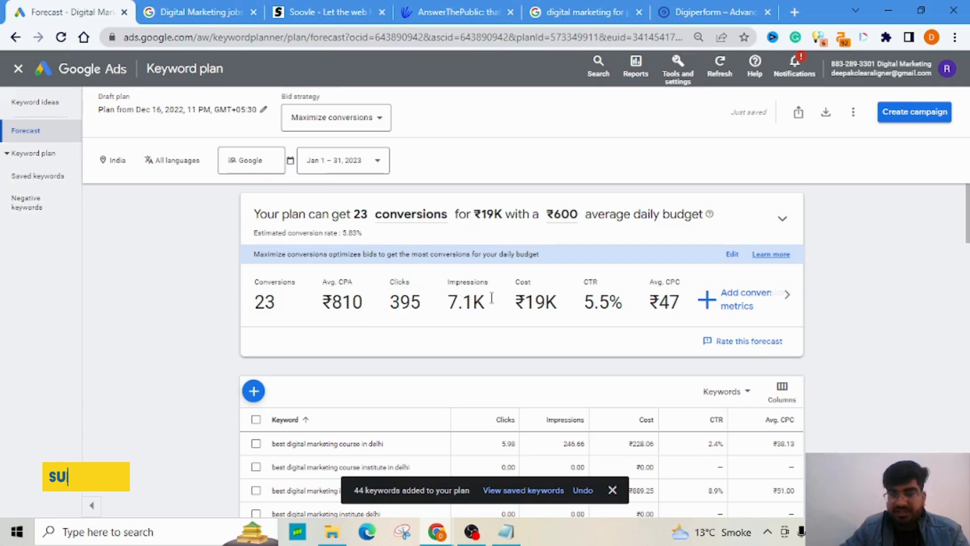
pyautogui.doubleClick(535, 306)
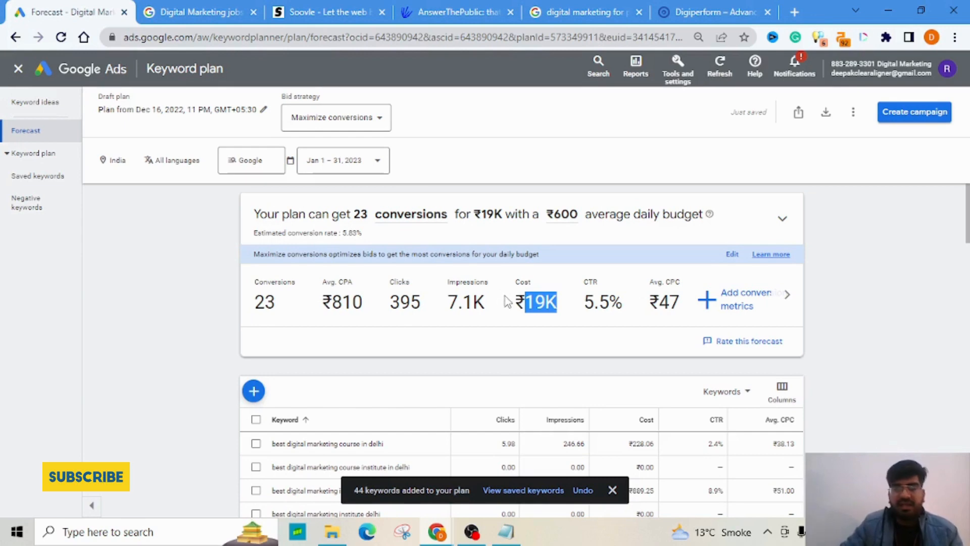
# Narrow the Clicks column slightly and examine the forecast clicks, impressions and cost of the individual keywords in the plan.
pyautogui.scroll(-2, 505, 298)
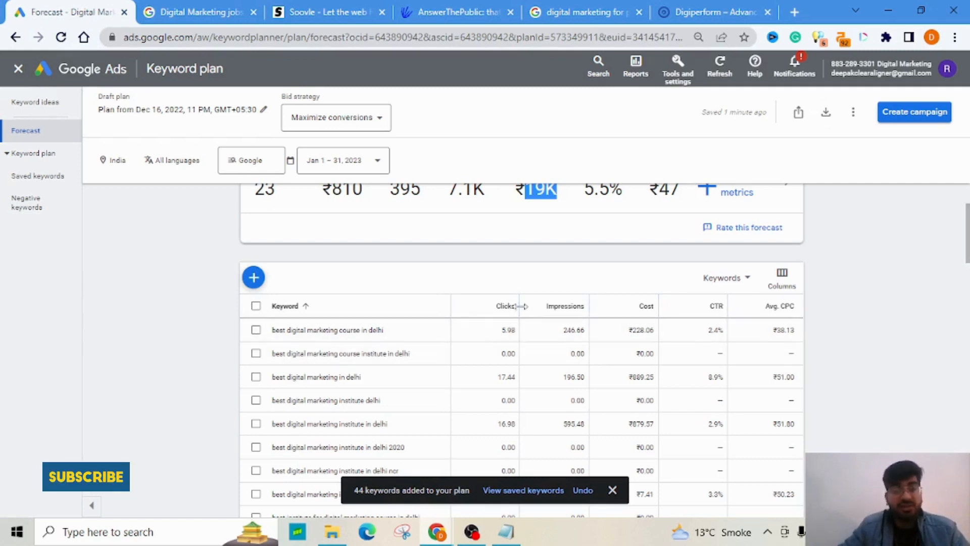
pyautogui.moveTo(520, 303); pyautogui.dragTo(508, 313)
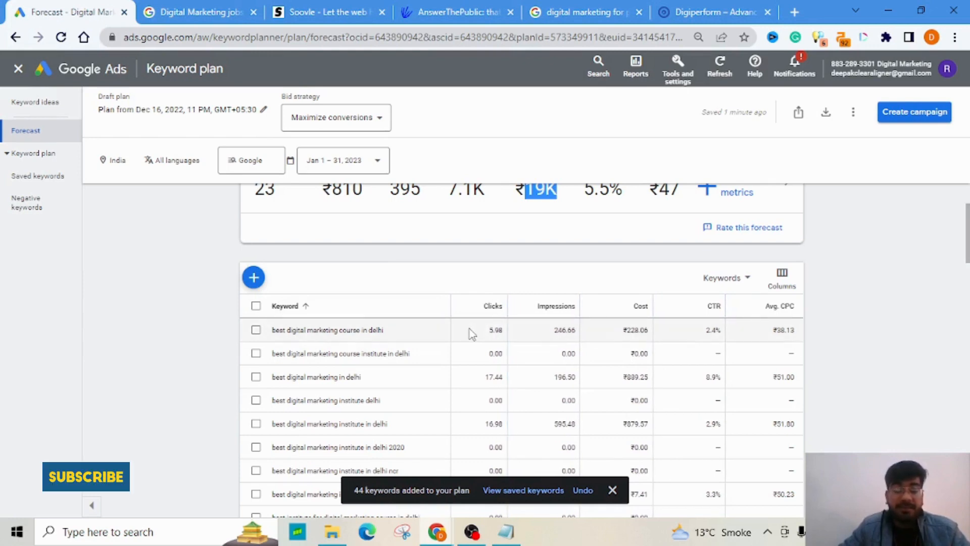
pyautogui.scroll(-2, 475, 337)
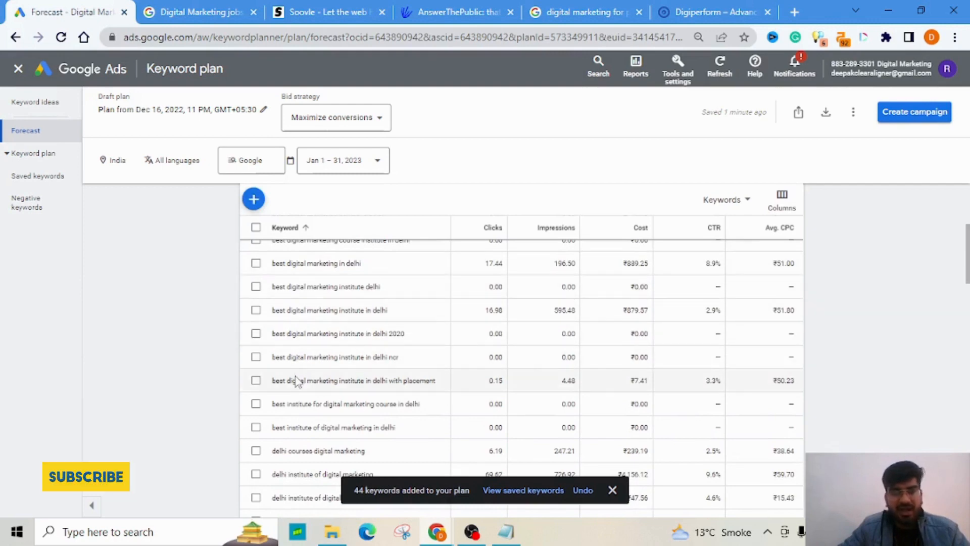
pyautogui.scroll(2, 297, 378)
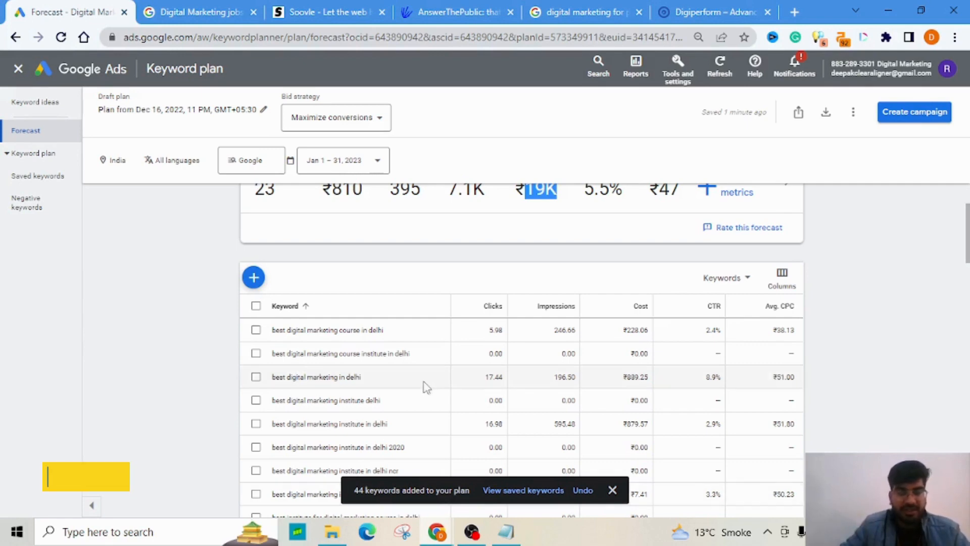
pyautogui.scroll(-1, 404, 380)
pyautogui.scroll(-2, 404, 380)
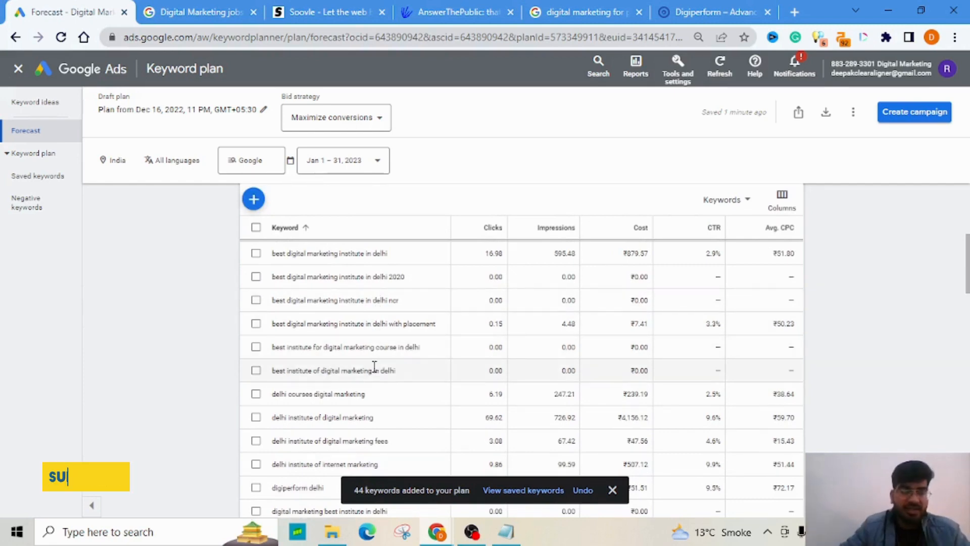
pyautogui.scroll(2, 420, 368)
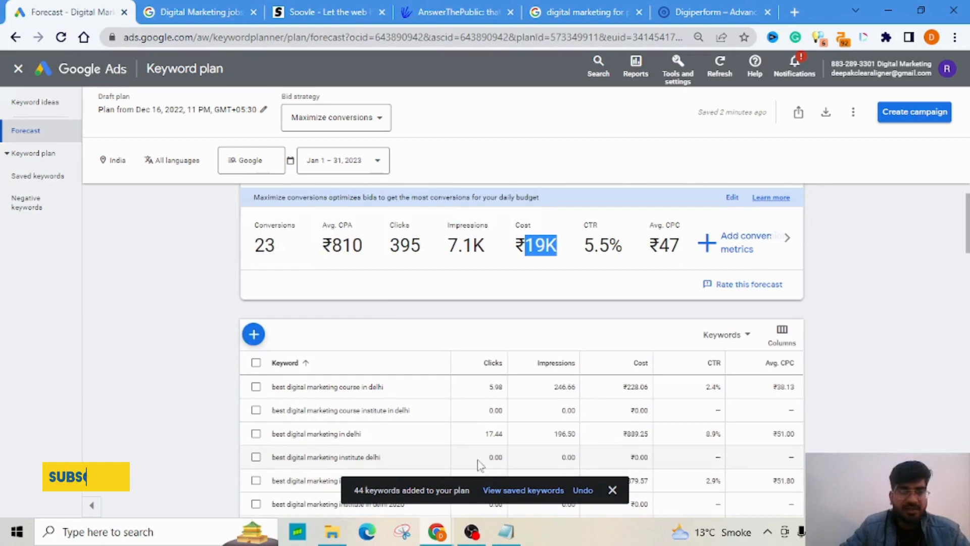
pyautogui.scroll(1, 345, 283)
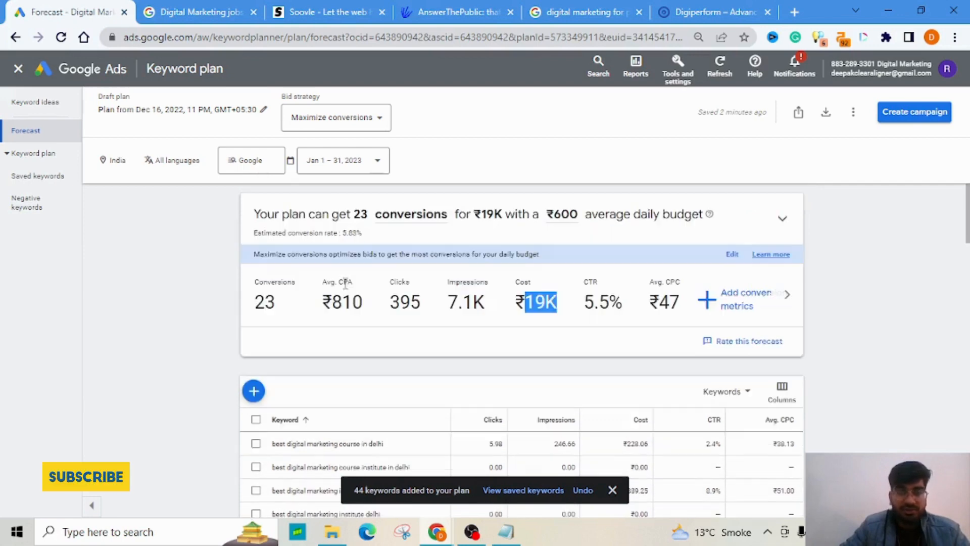
# Set the plan's average daily budget to ₹300 and review the updated forecast summary.
pyautogui.click(561, 226)
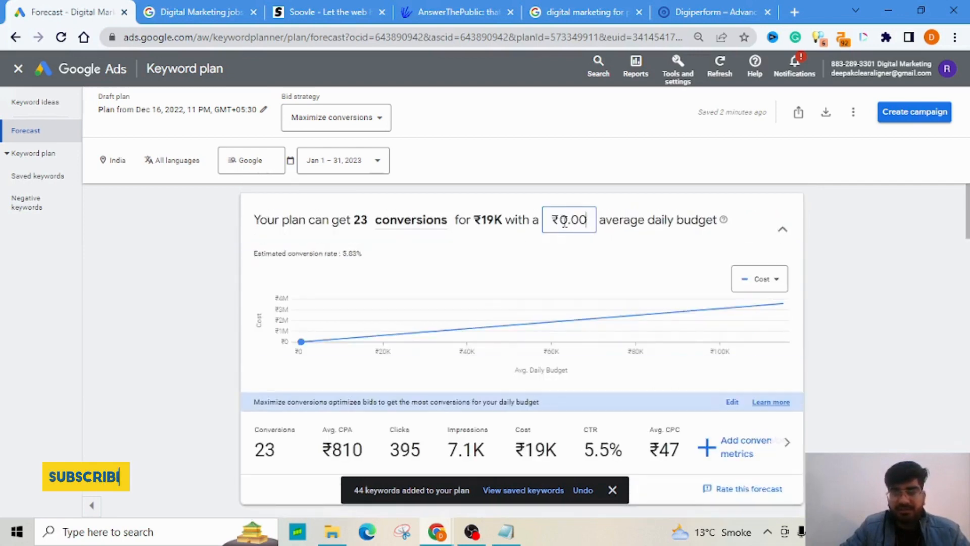
pyautogui.write('60')
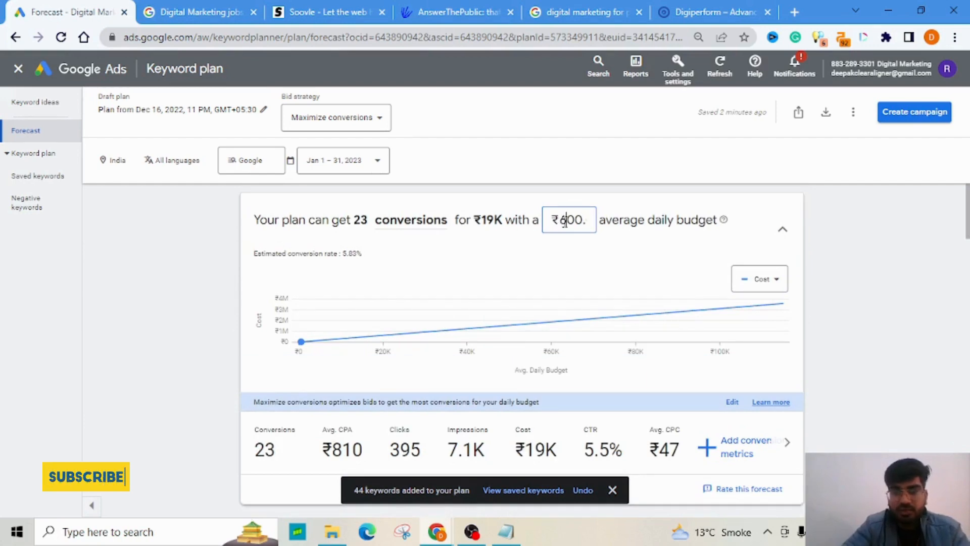
pyautogui.press('BackSpace')
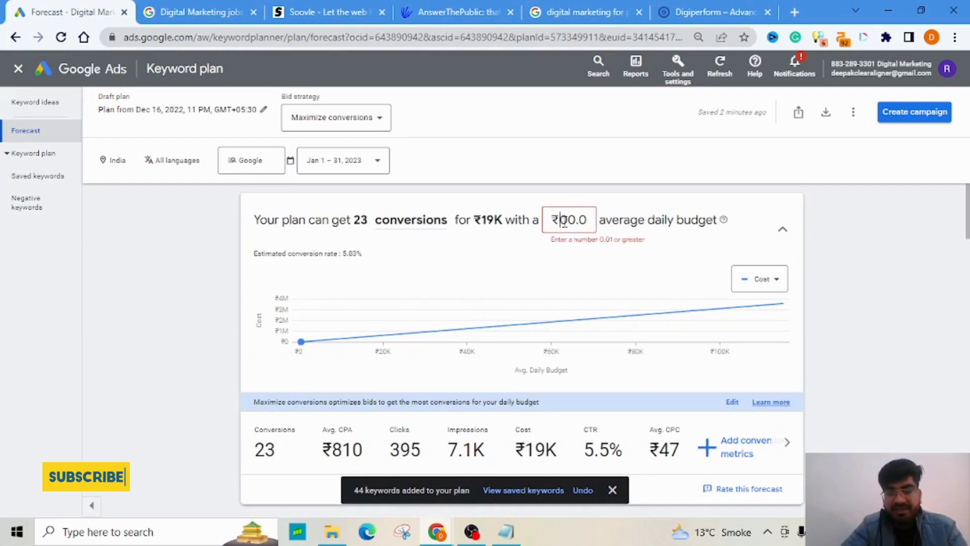
pyautogui.write('3')
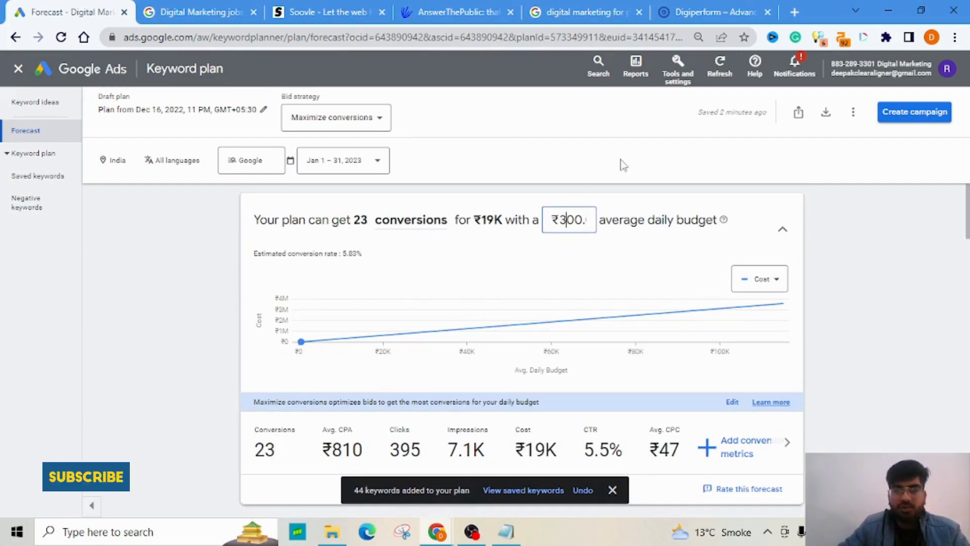
pyautogui.click(630, 170)
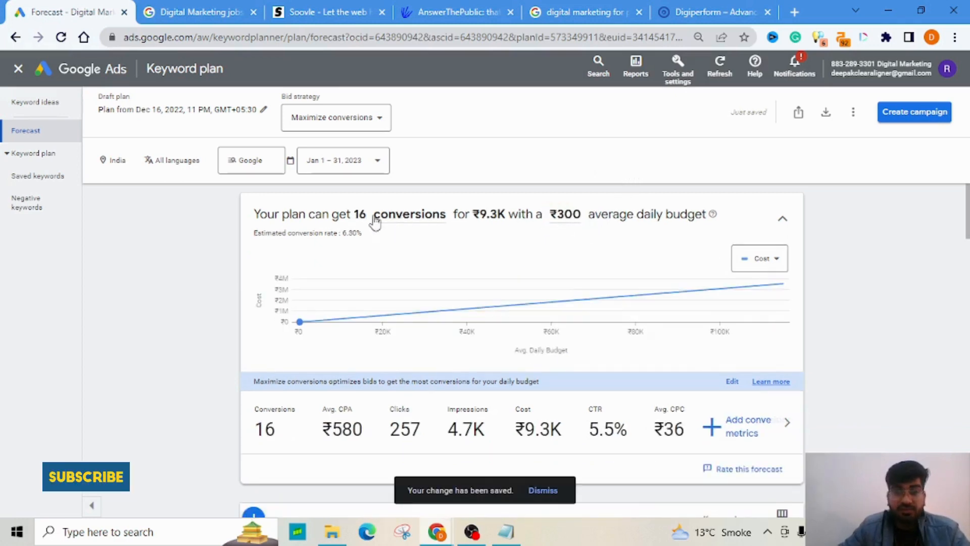
pyautogui.tripleClick(489, 214)
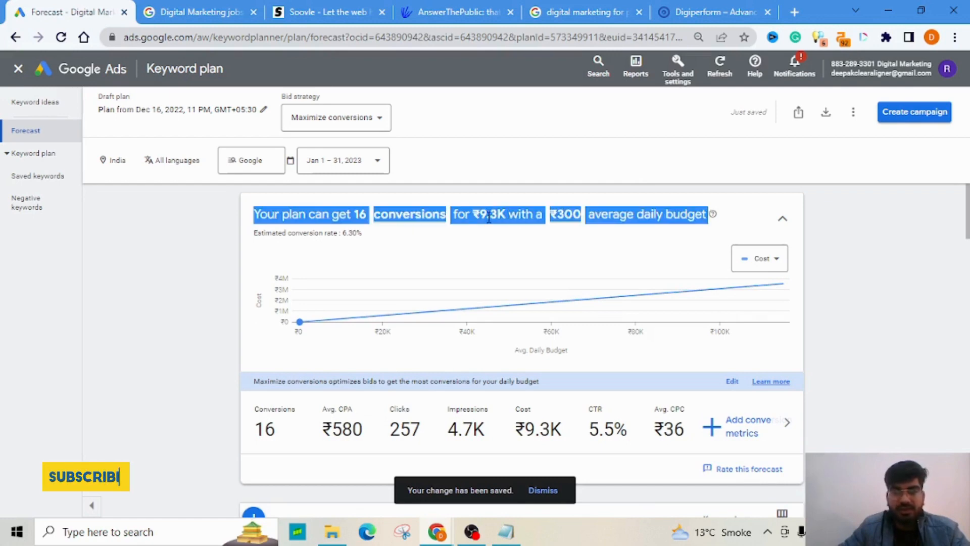
# Plot conversions and average CPA against the average daily budget in the forecast chart.
pyautogui.click(761, 261)
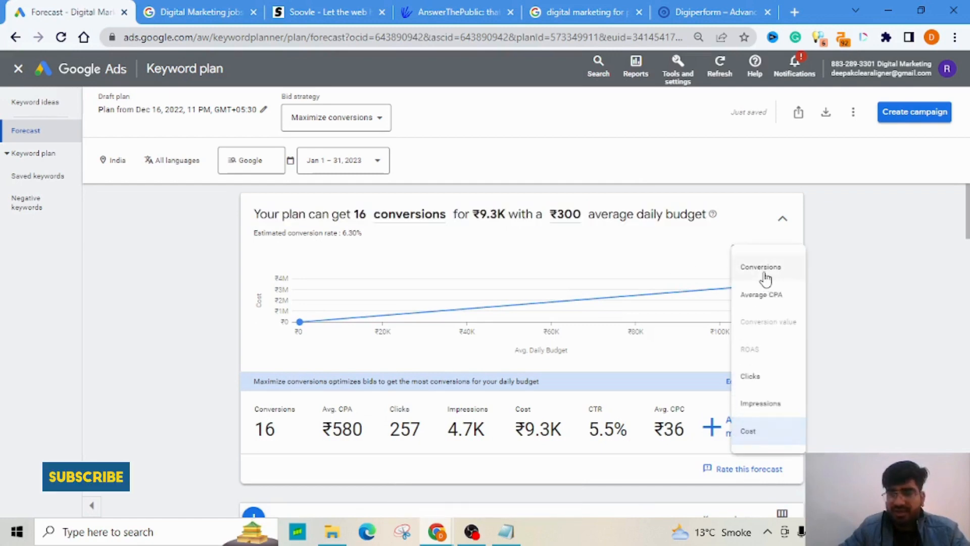
pyautogui.click(763, 273)
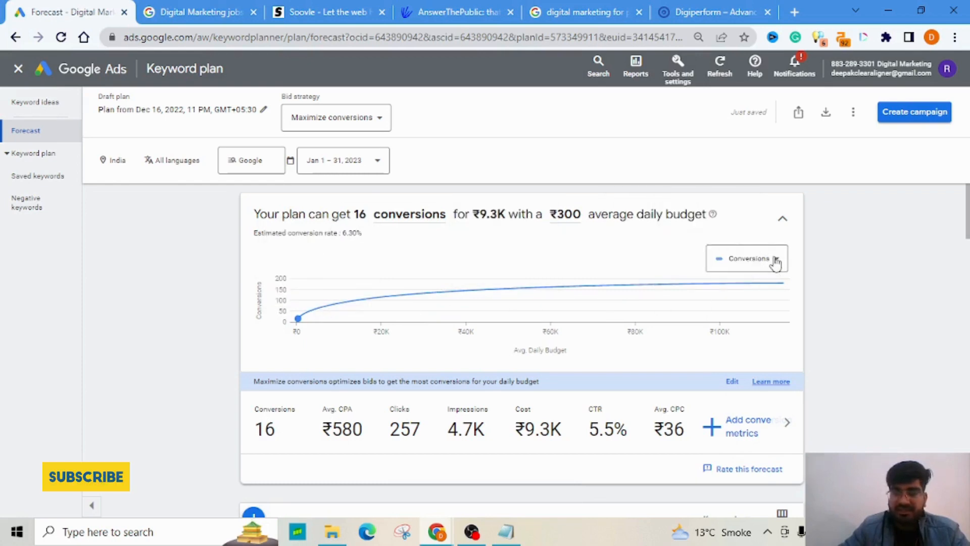
pyautogui.click(775, 259)
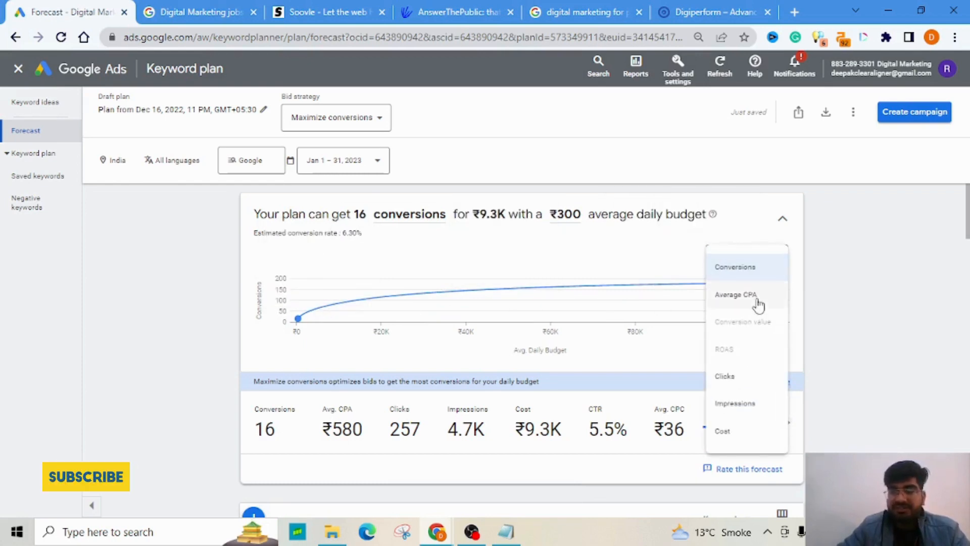
pyautogui.click(758, 300)
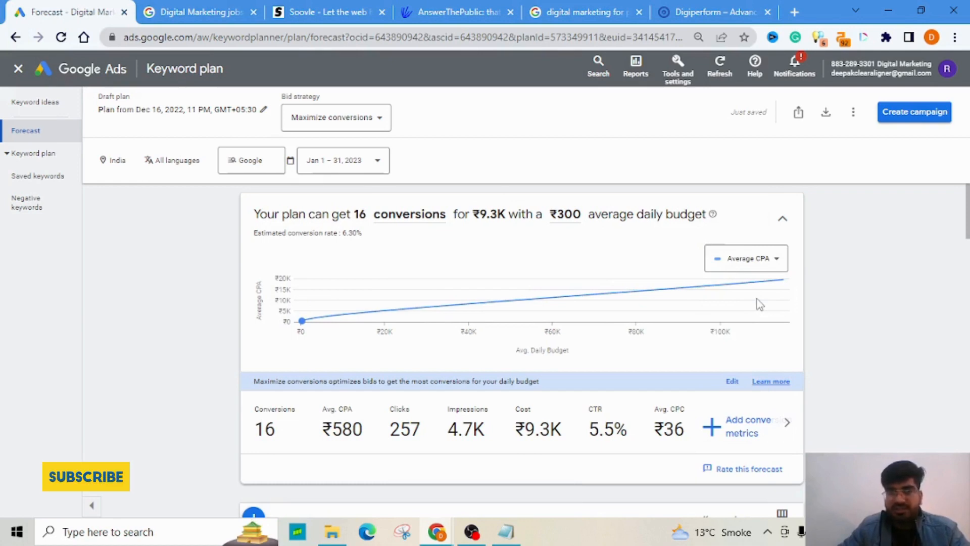
# In the plan's saved keywords, replace the India target location with the Delhi, India union territory and save it.
pyautogui.click(55, 157)
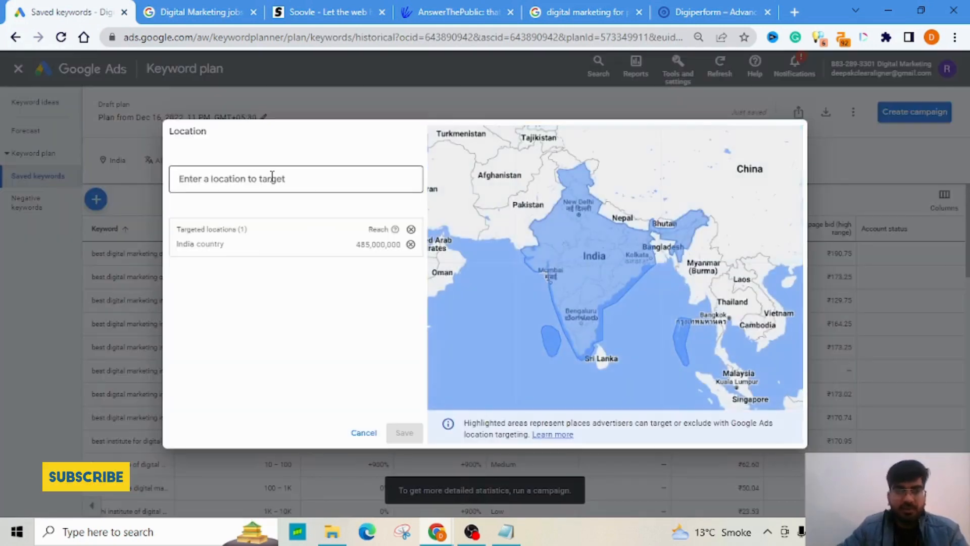
pyautogui.click(329, 189)
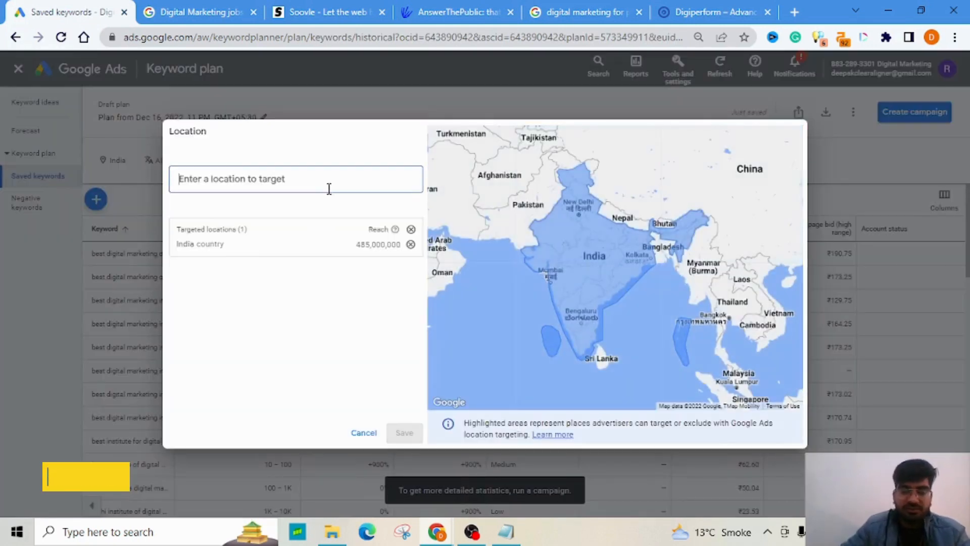
pyautogui.write('delhi')
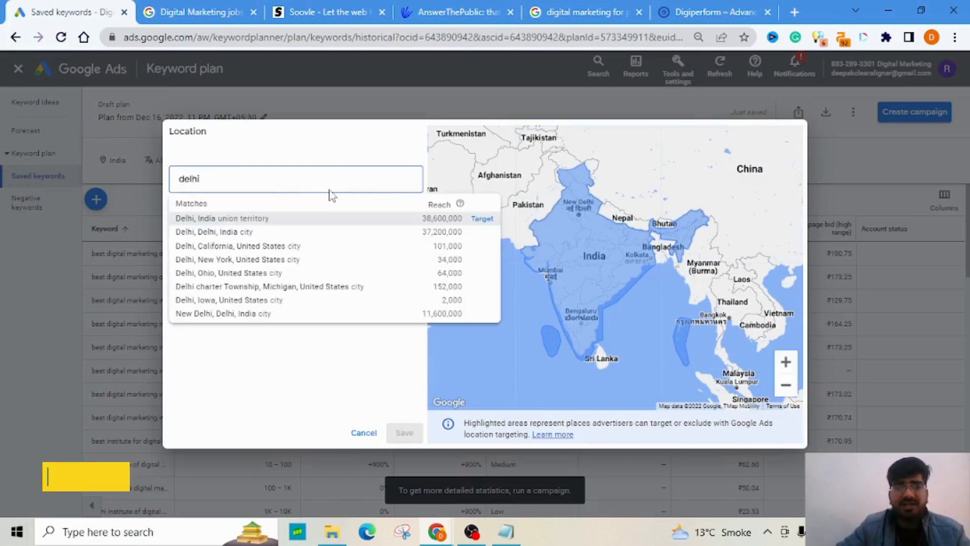
pyautogui.click(483, 220)
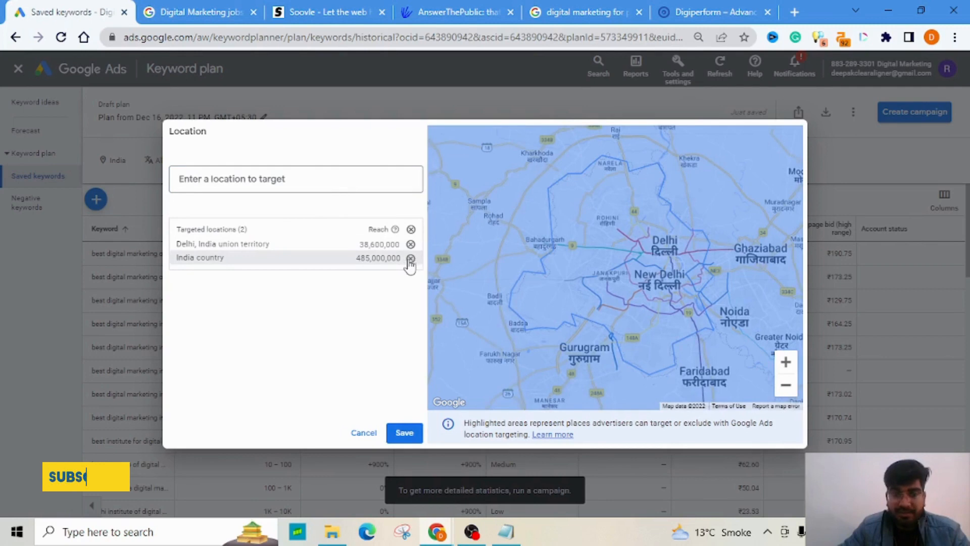
pyautogui.click(410, 258)
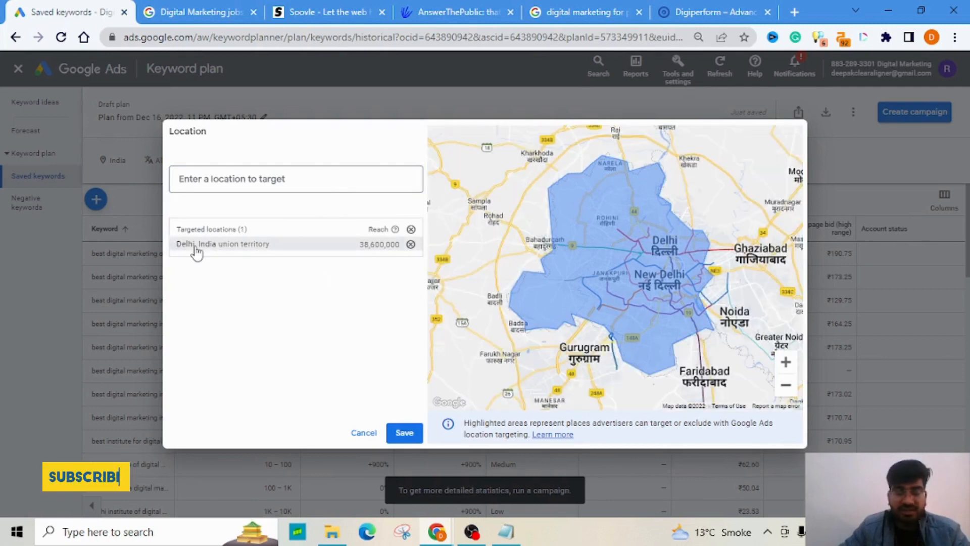
pyautogui.click(405, 432)
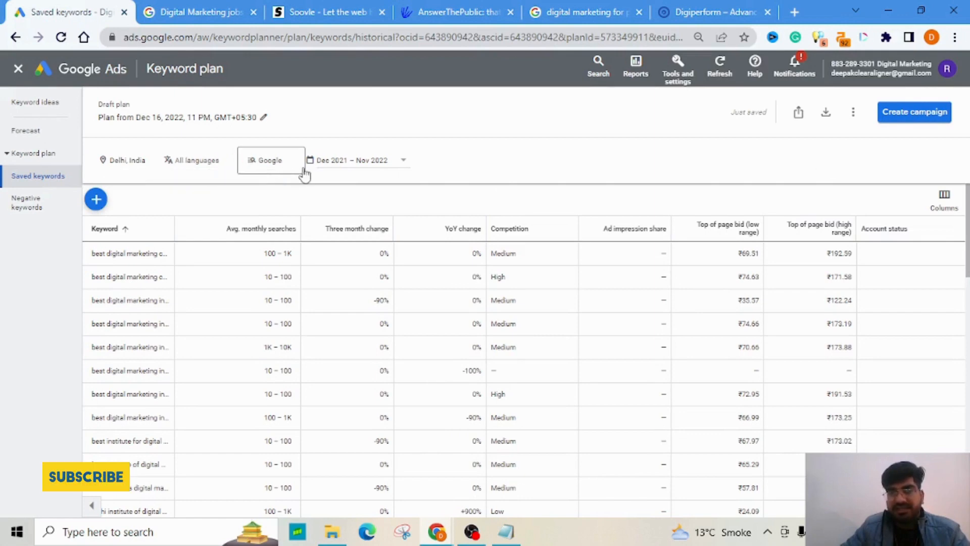
# Download the plan historical metrics as a .csv file.
pyautogui.click(826, 112)
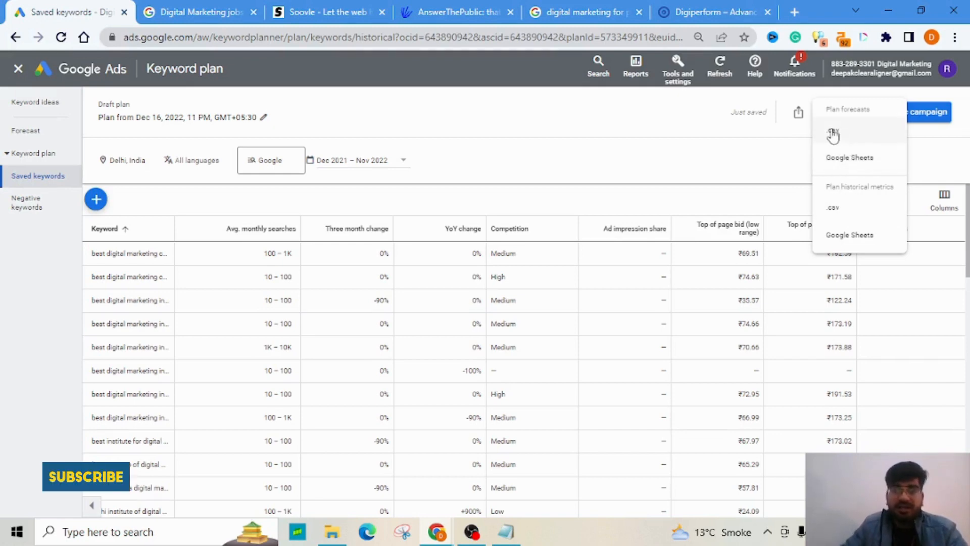
pyautogui.click(830, 215)
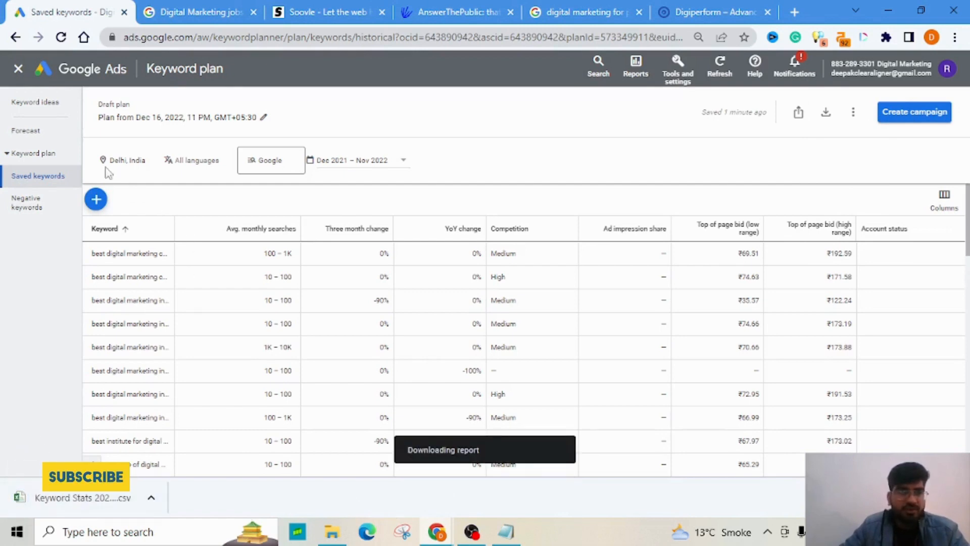
# Return to the keyword ideas, open the website search for editing and look through the list to its end.
pyautogui.click(44, 106)
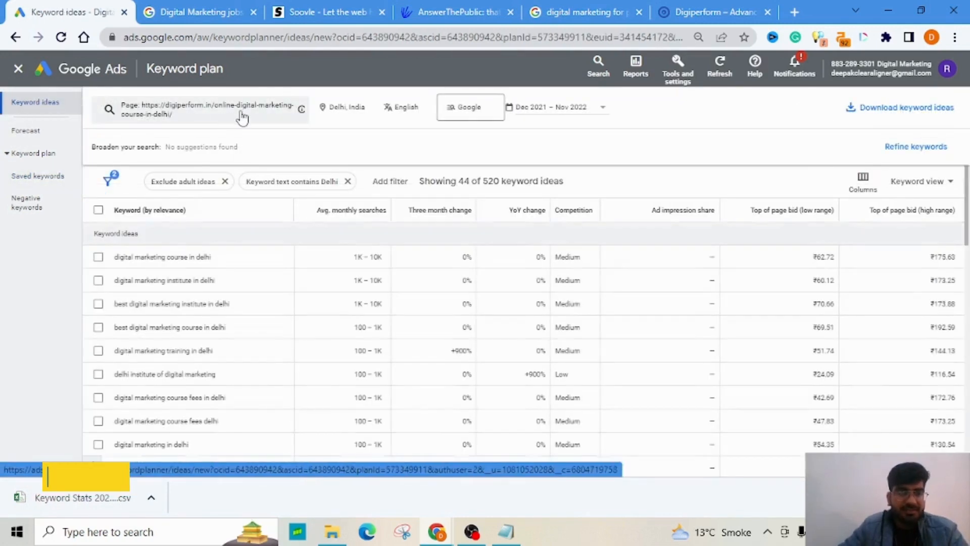
pyautogui.click(241, 113)
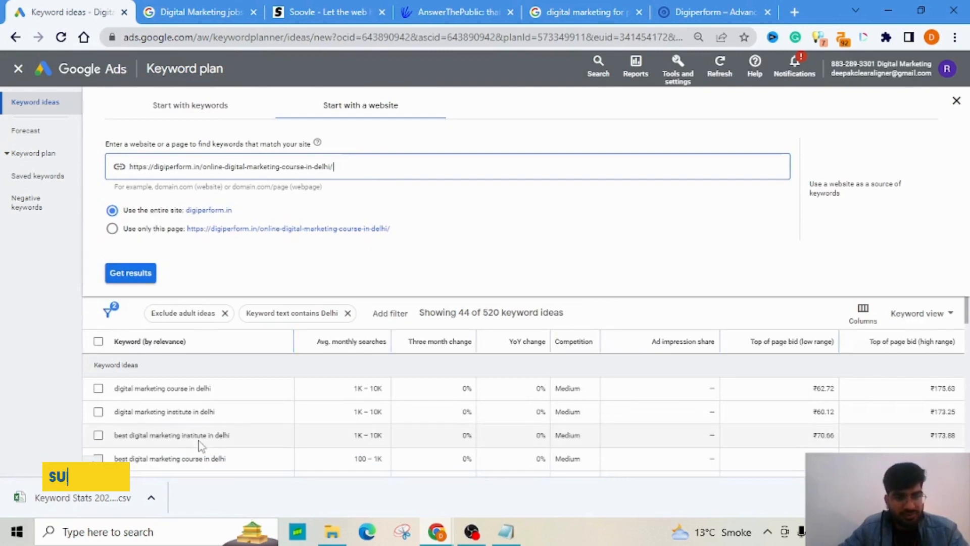
pyautogui.scroll(-10, 941, 389)
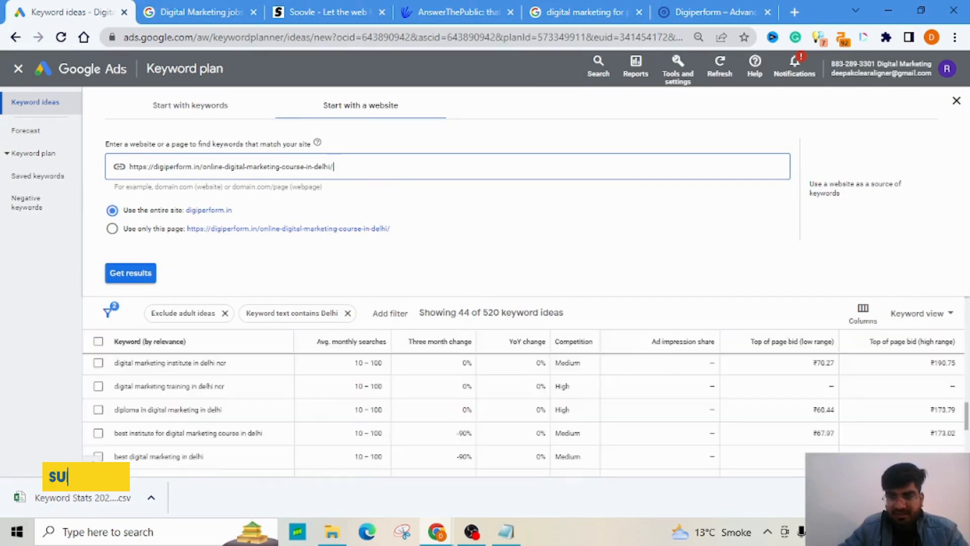
pyautogui.click(954, 498)
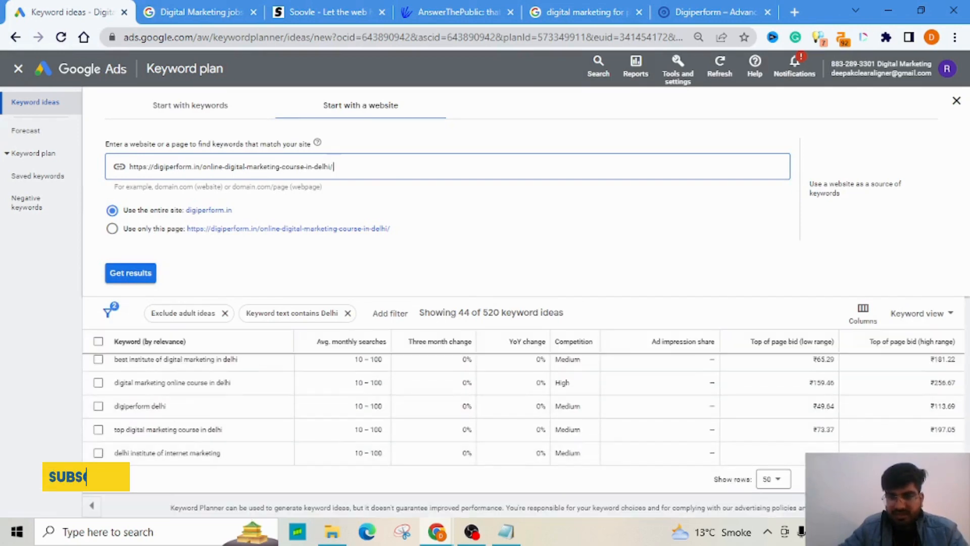
# Show 100 keyword ideas per page and remove the "Keyword text contains Delhi" filter.
pyautogui.click(781, 481)
pyautogui.click(773, 413)
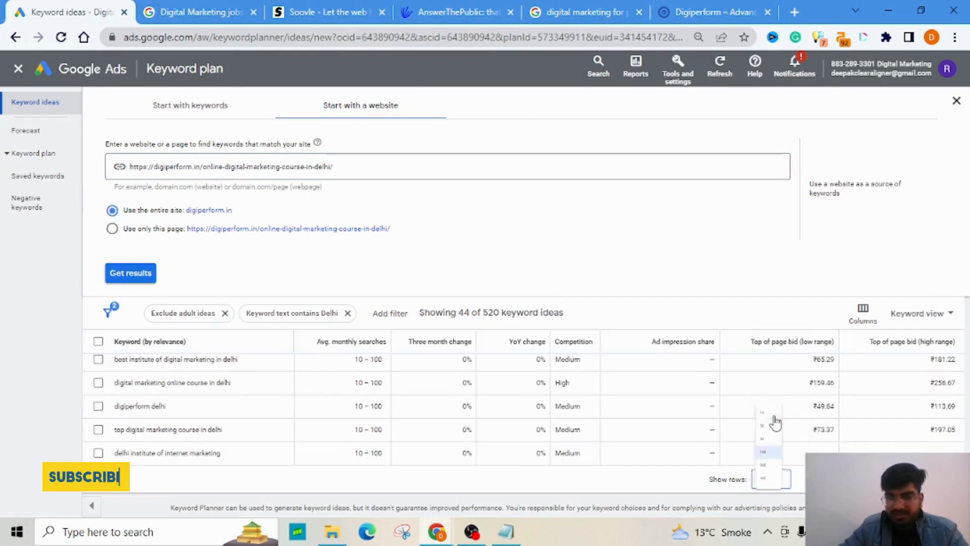
pyautogui.click(348, 313)
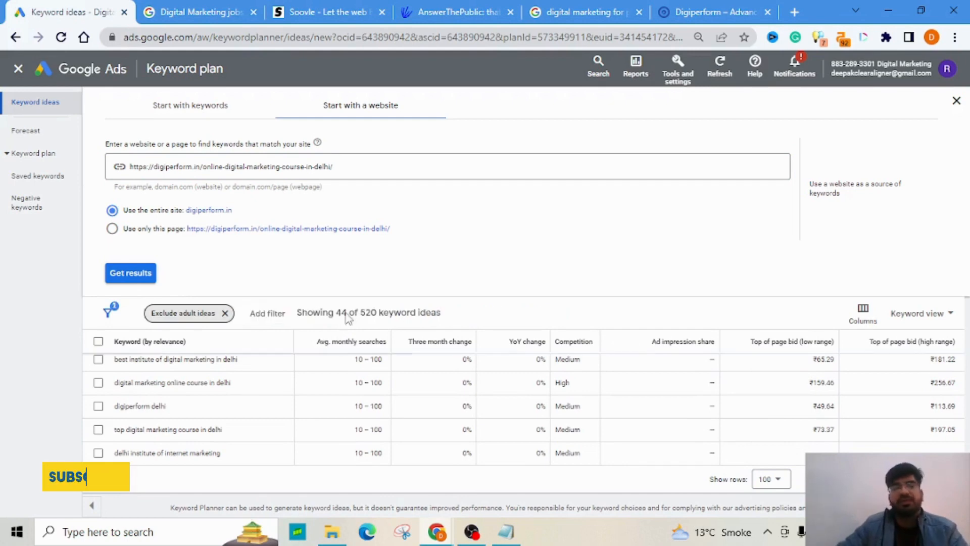
# Review the filter types available for the keyword ideas and limit the website source to only the Delhi course page.
pyautogui.click(269, 314)
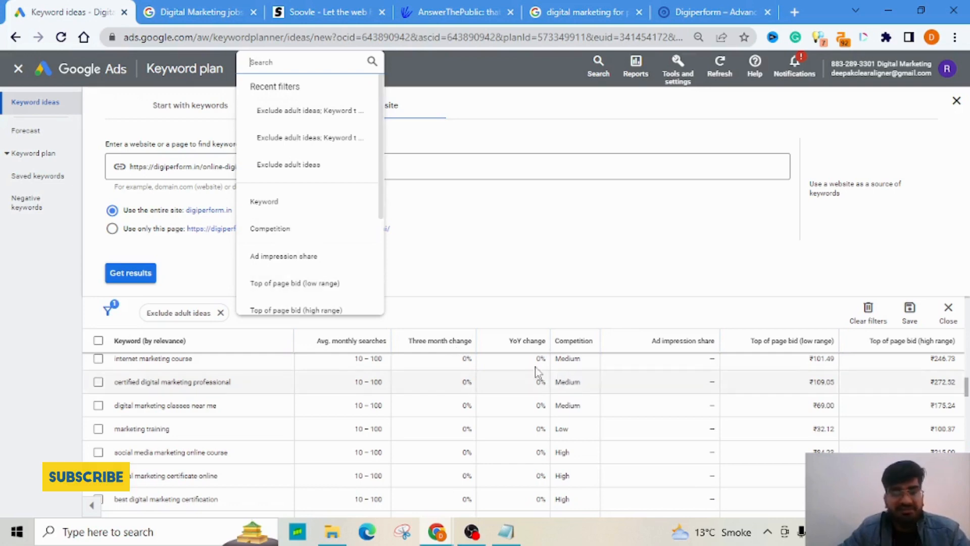
pyautogui.scroll(-2, 311, 255)
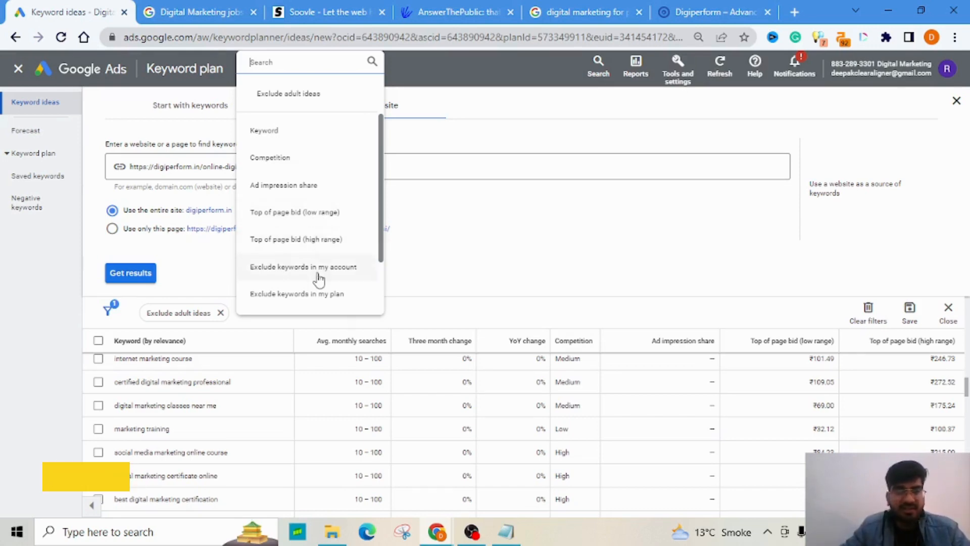
pyautogui.scroll(-2, 319, 277)
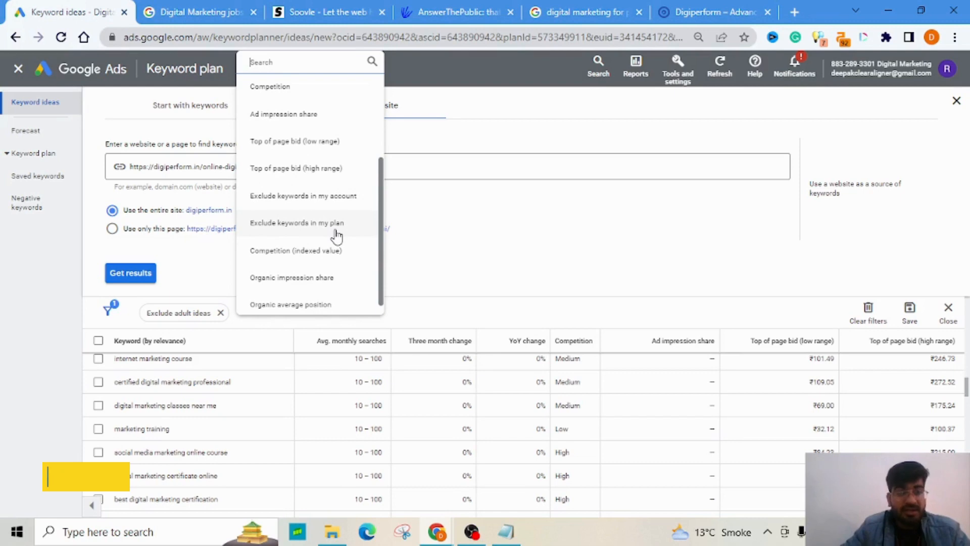
pyautogui.scroll(-1, 334, 237)
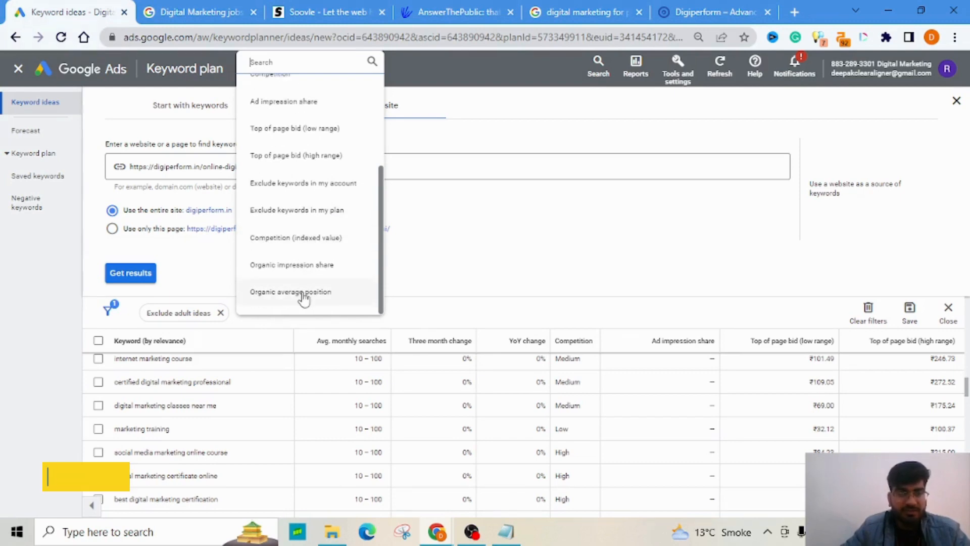
pyautogui.scroll(3, 305, 195)
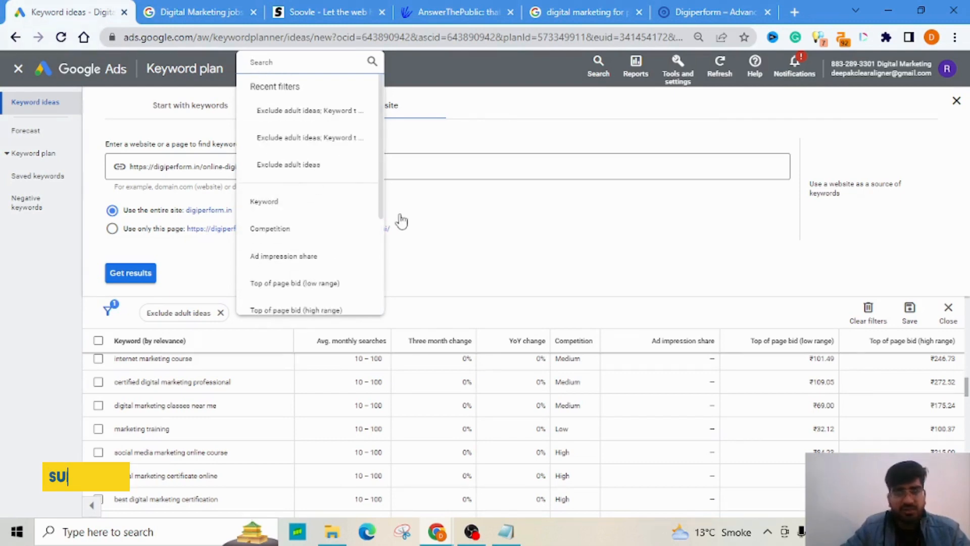
pyautogui.click(464, 224)
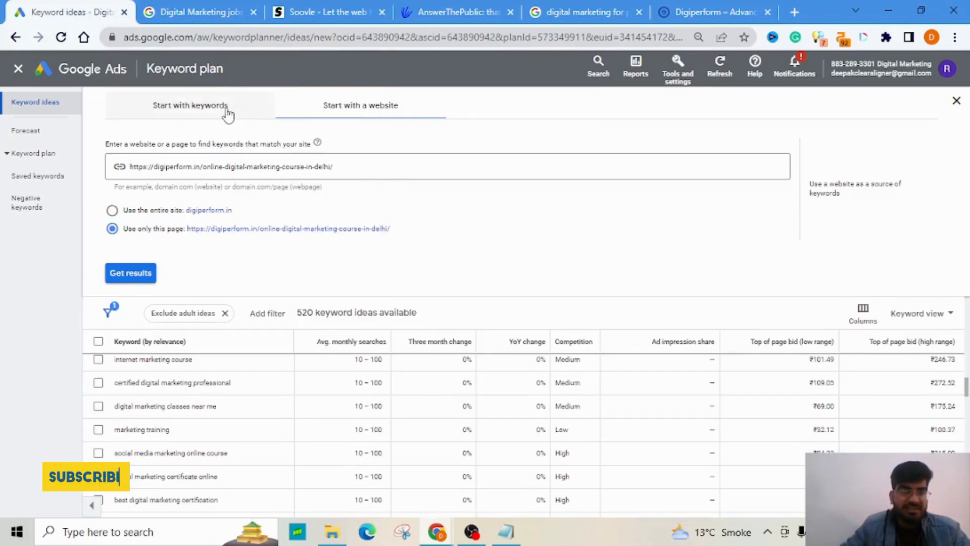
# Switch the keyword search to start with keywords and enter the seeds "Digital MArketing", "Online Marketing" and "Marketing for Professional".
pyautogui.click(200, 117)
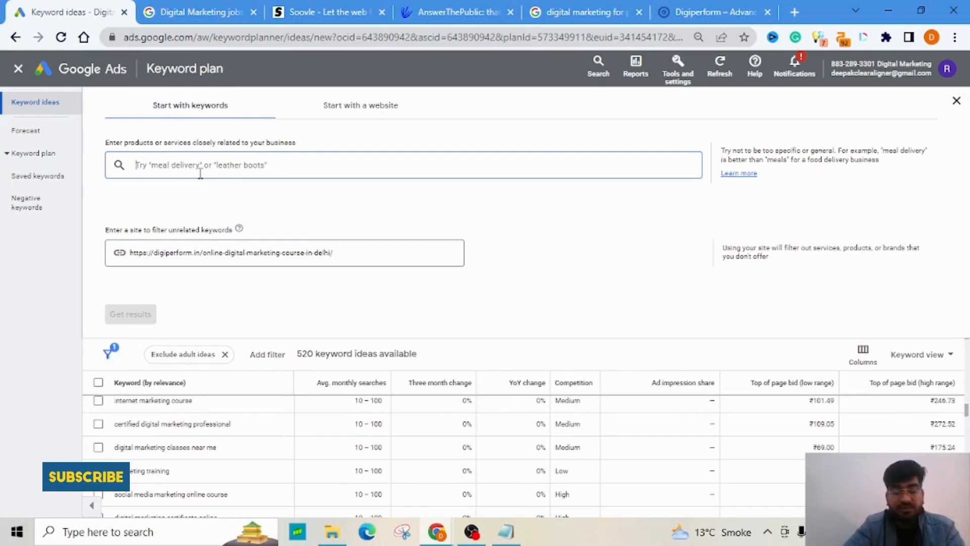
pyautogui.write('Digital MArketing')
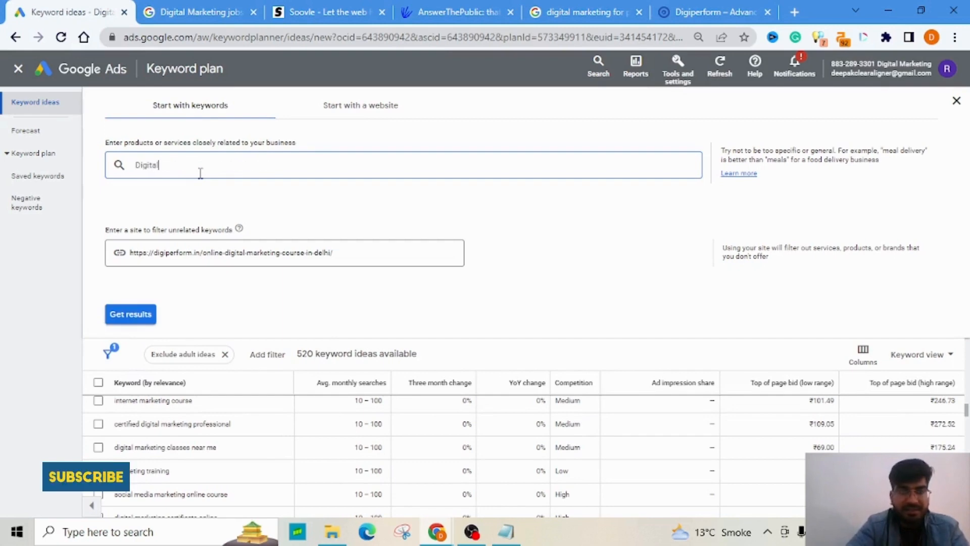
pyautogui.press('Return')
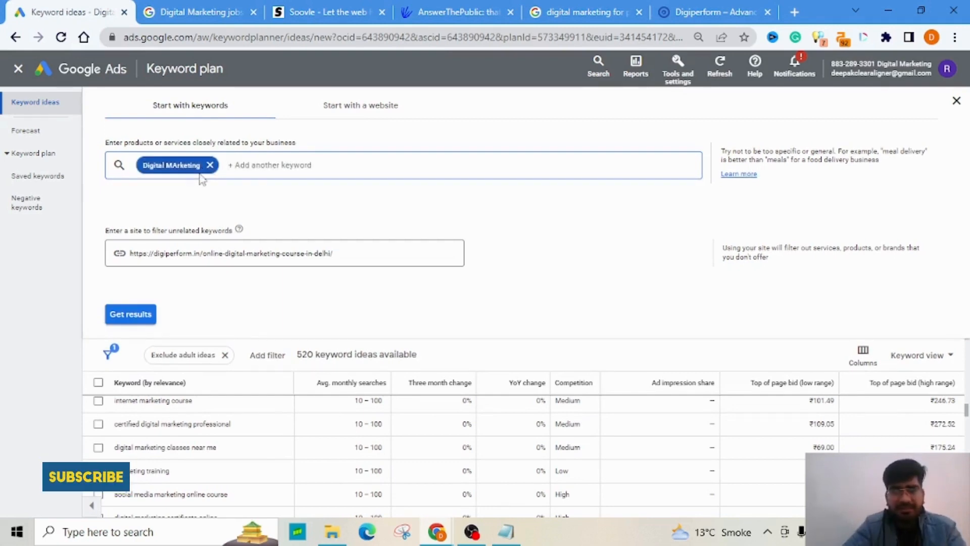
pyautogui.write('O')
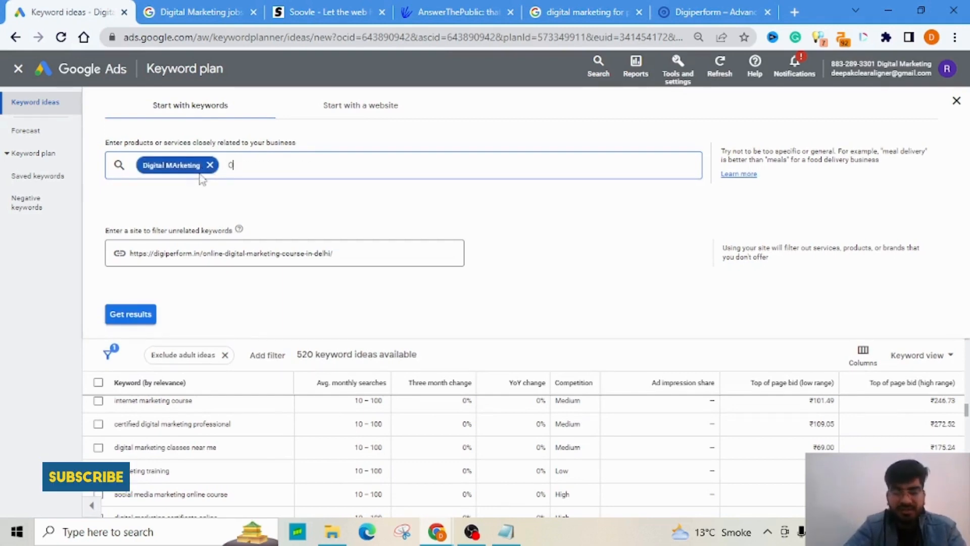
pyautogui.write('nline M')
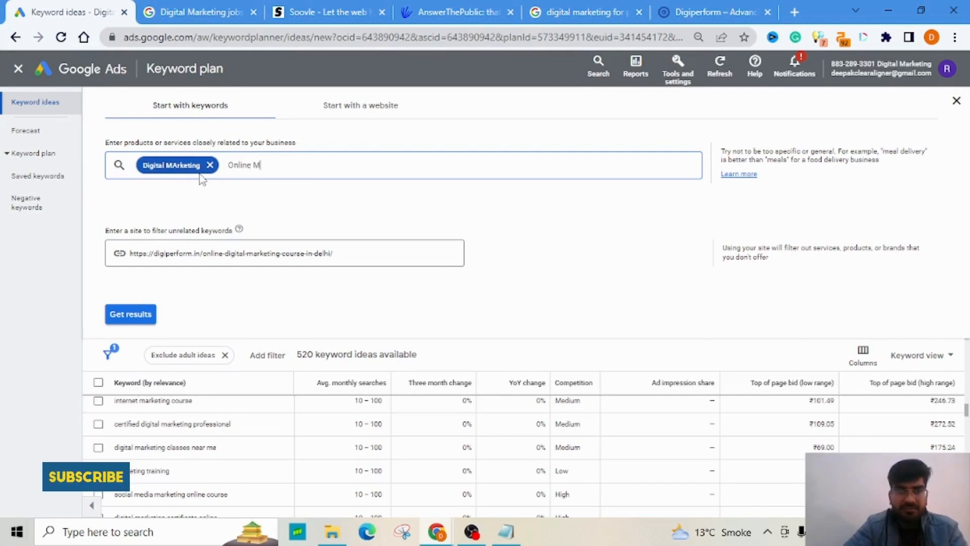
pyautogui.write('arketing')
pyautogui.press('Return')
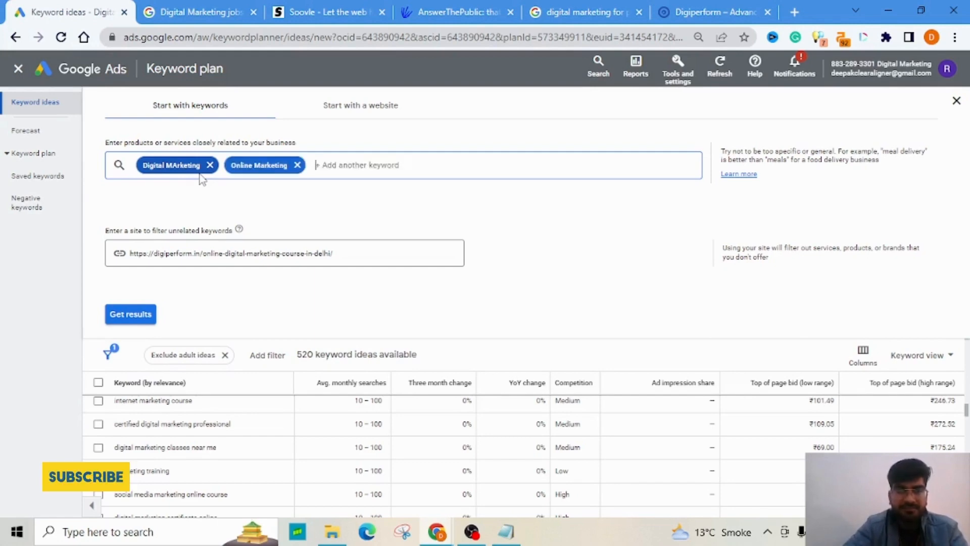
pyautogui.write('Marketing for')
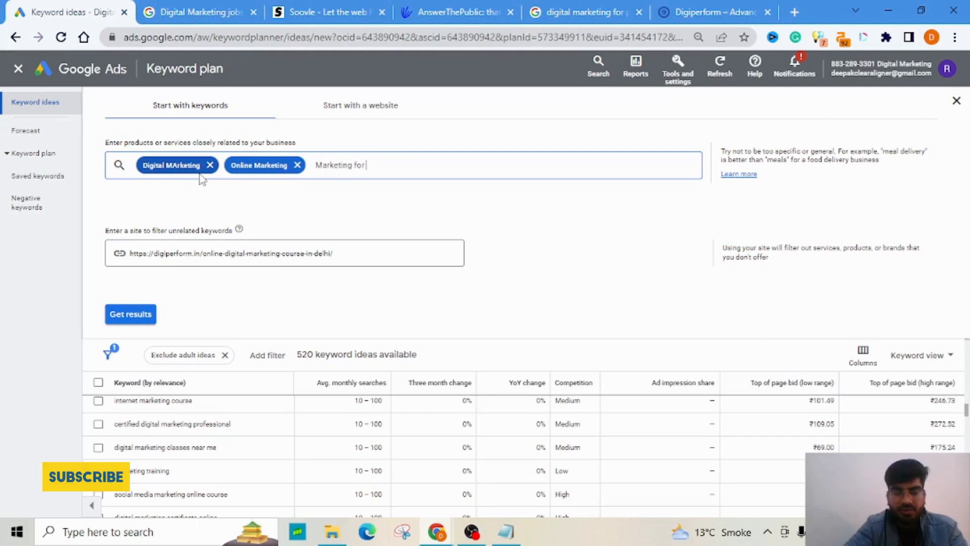
pyautogui.write(' Professional')
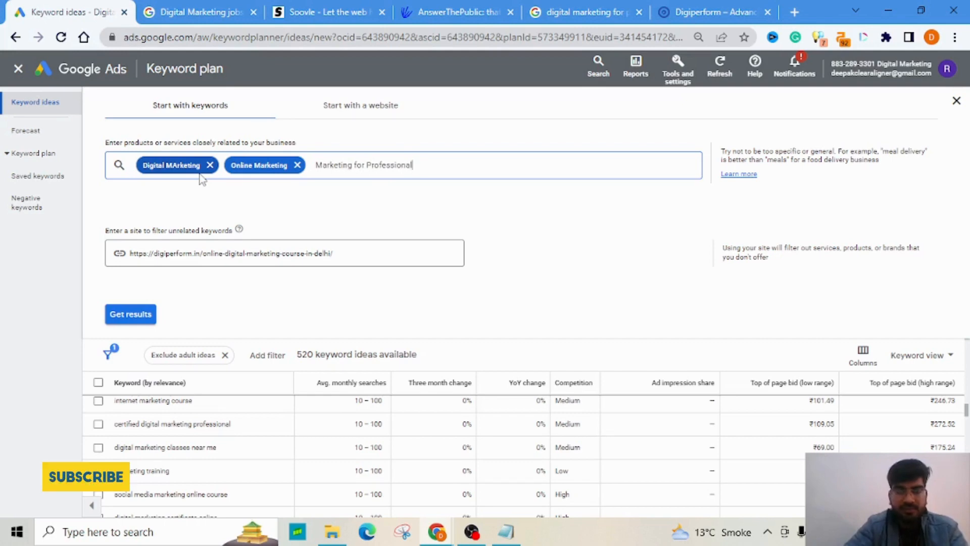
pyautogui.press('Return')
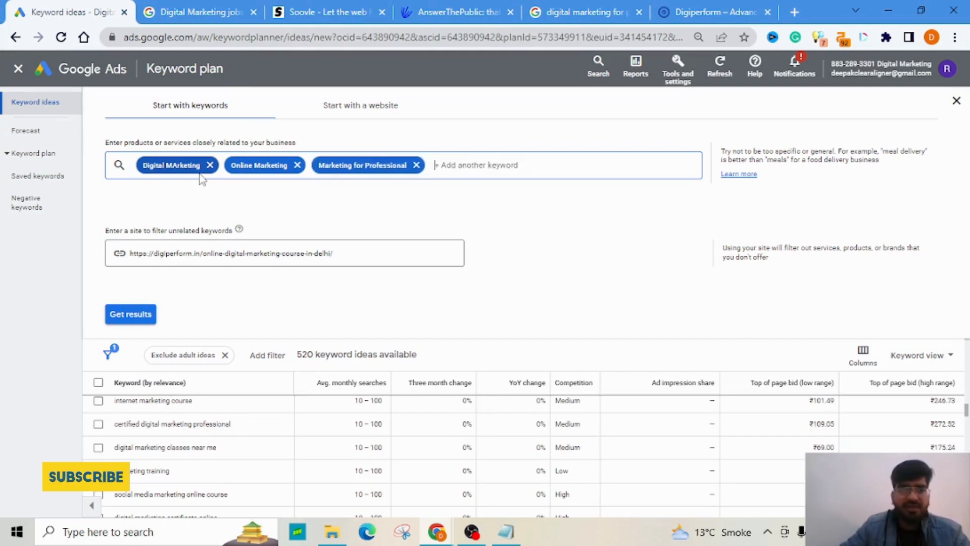
# Try to use "Digital Transformation" in place of the site address for filtering unrelated keywords.
pyautogui.tripleClick(205, 249)
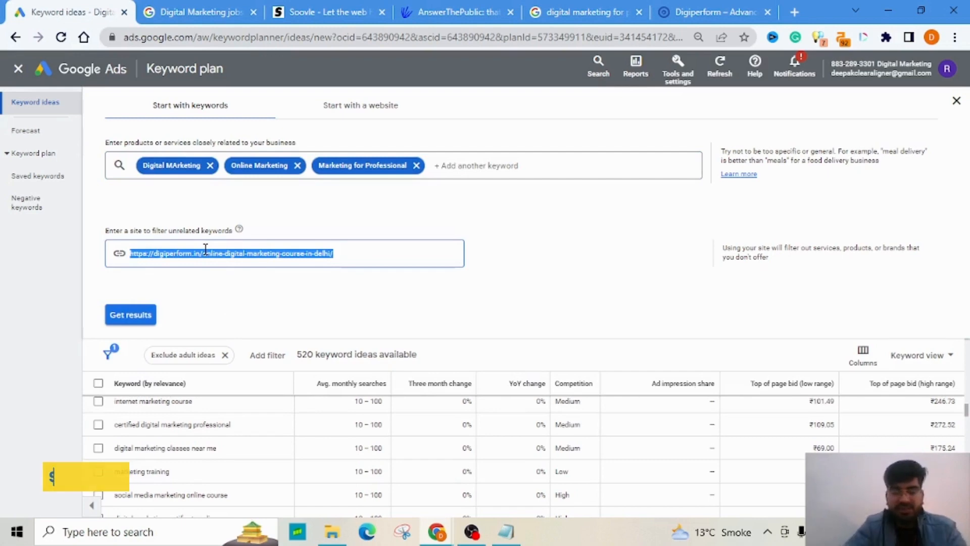
pyautogui.write('Digital')
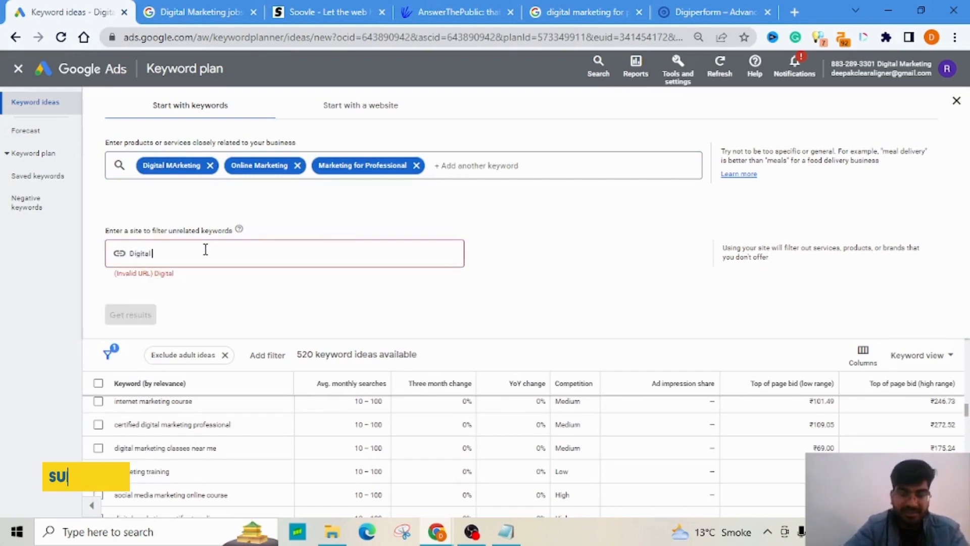
pyautogui.write(' Marketing')
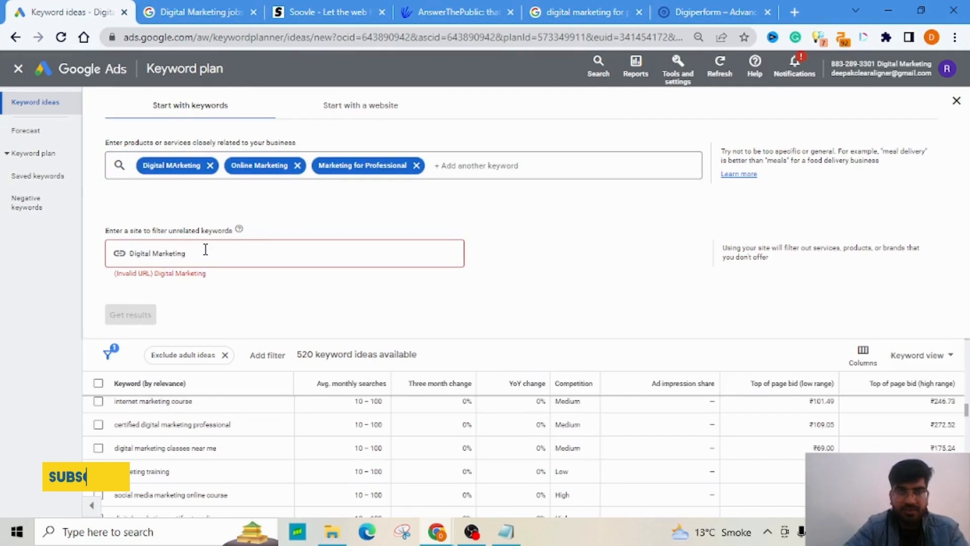
pyautogui.press('BackSpace')
pyautogui.press('BackSpace')
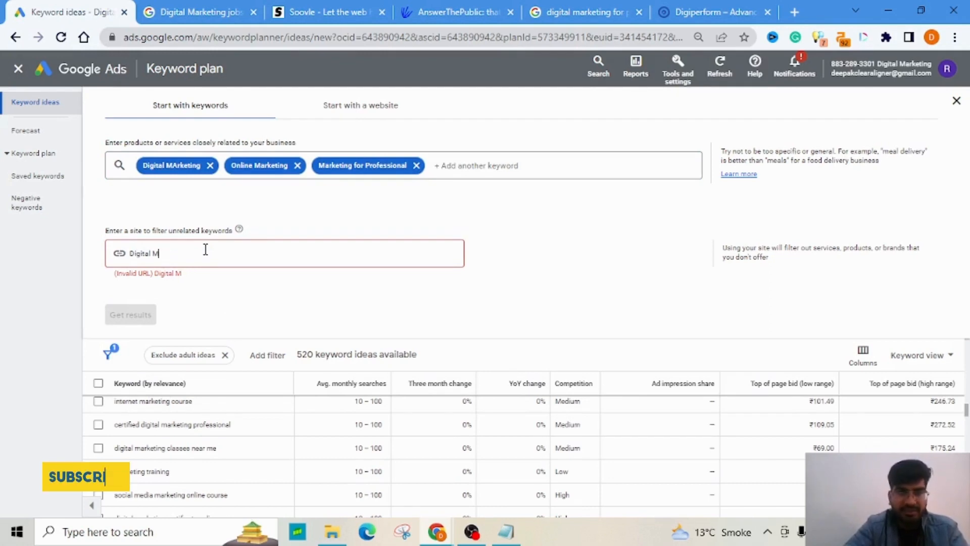
pyautogui.press('BackSpace')
pyautogui.write('Transfor')
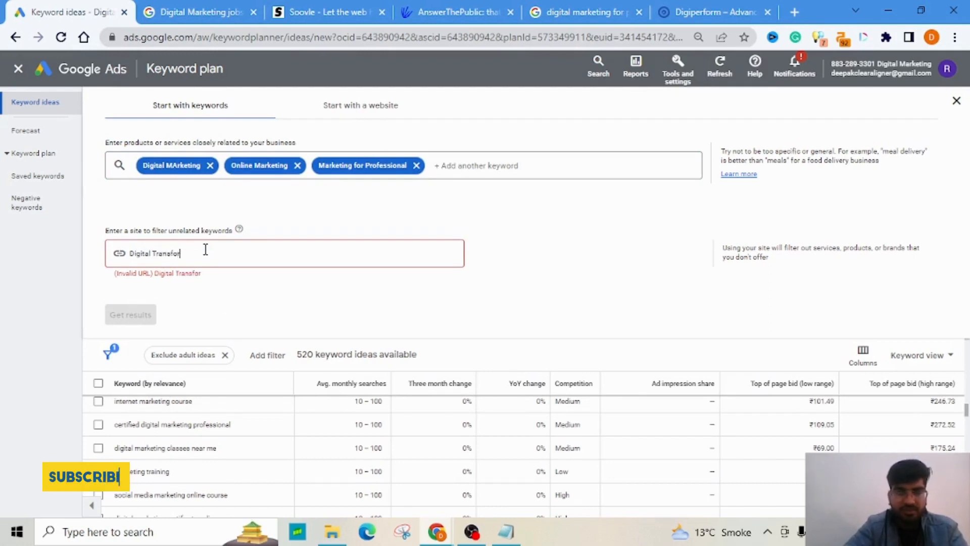
pyautogui.write('mation')
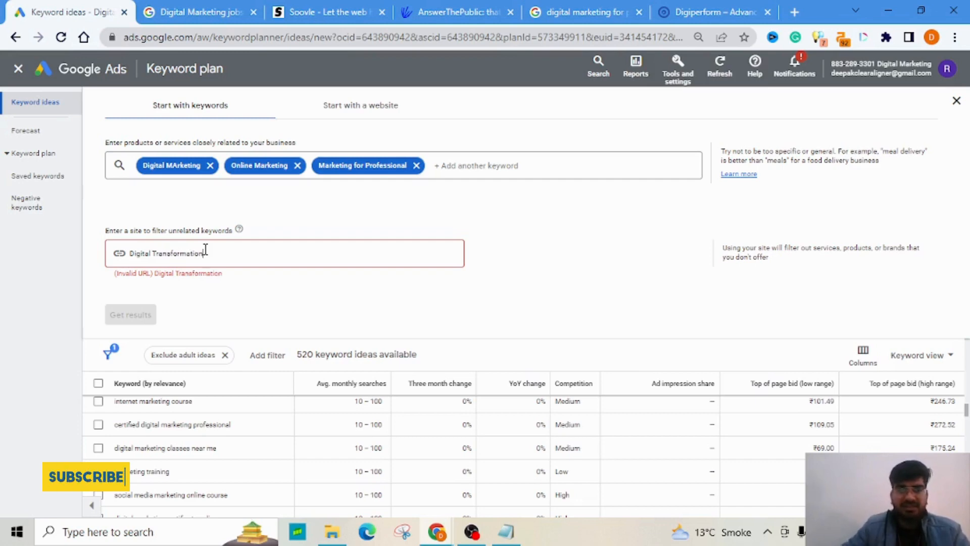
# Clear the site filter for unrelated keywords and get the keyword ideas for the three seeds.
pyautogui.tripleClick(137, 253)
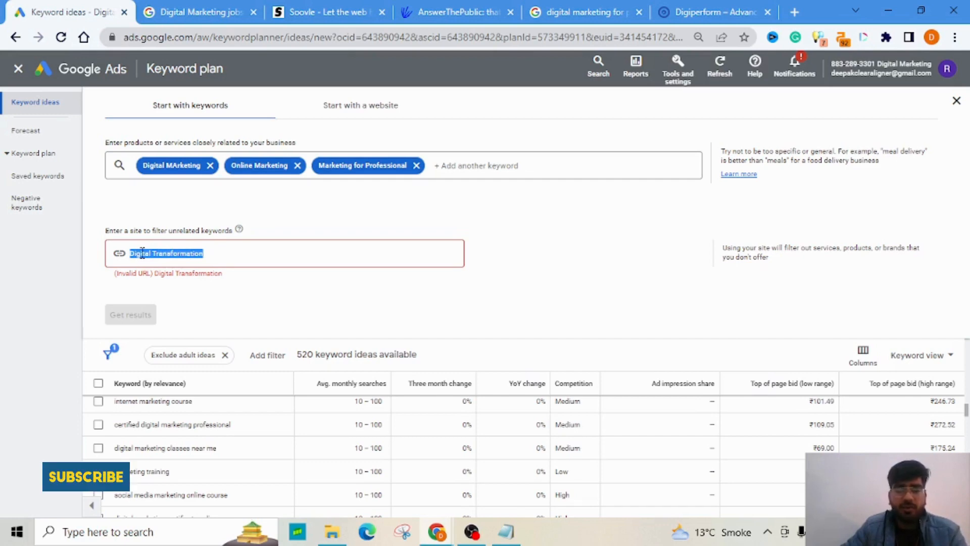
pyautogui.press('BackSpace')
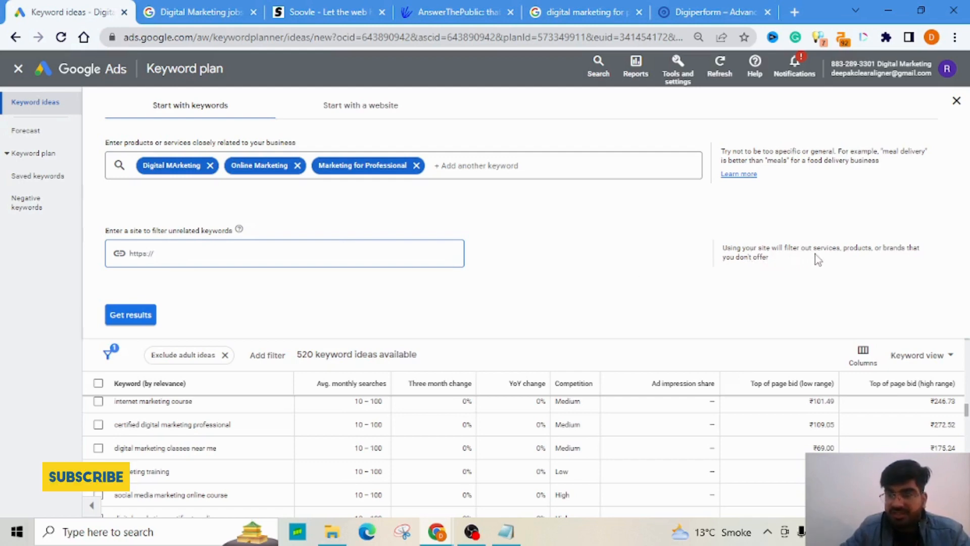
pyautogui.tripleClick(756, 259)
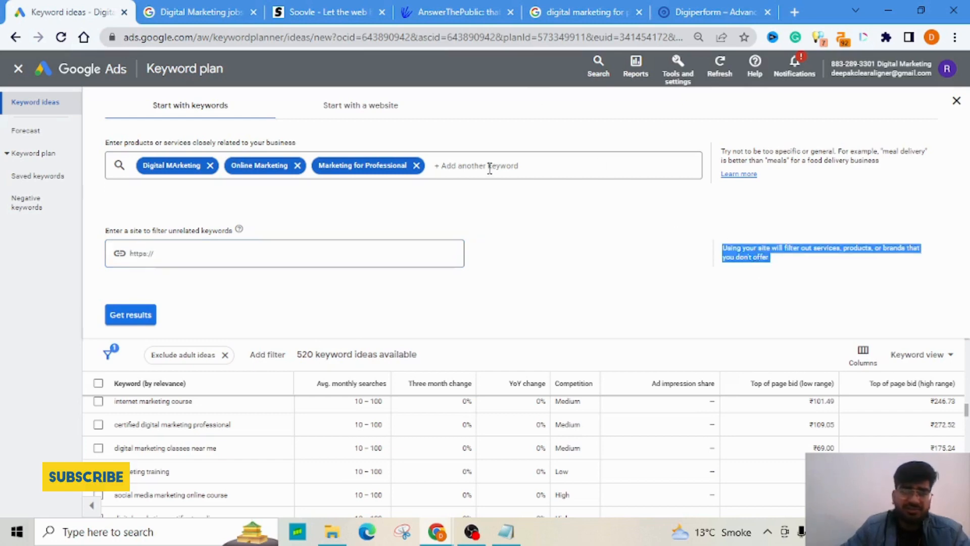
pyautogui.click(331, 253)
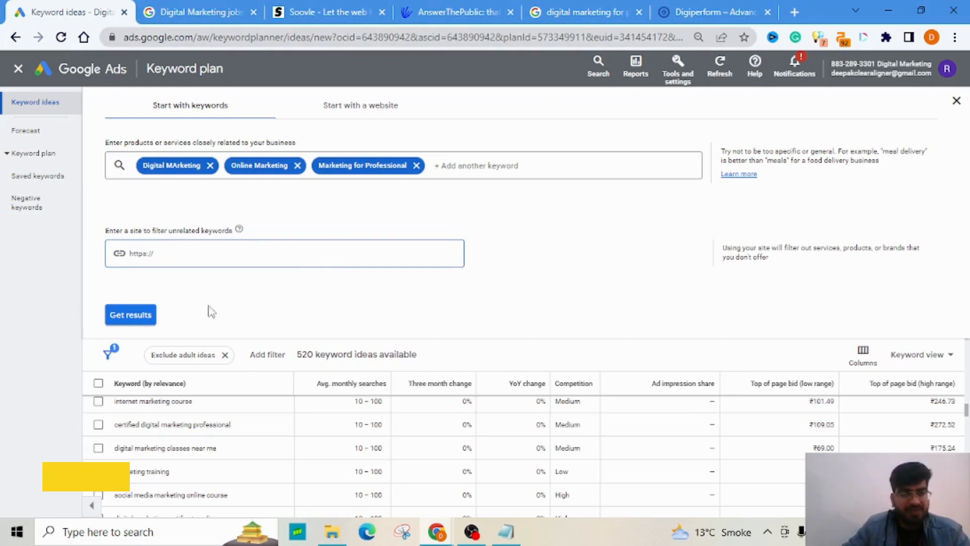
pyautogui.click(137, 319)
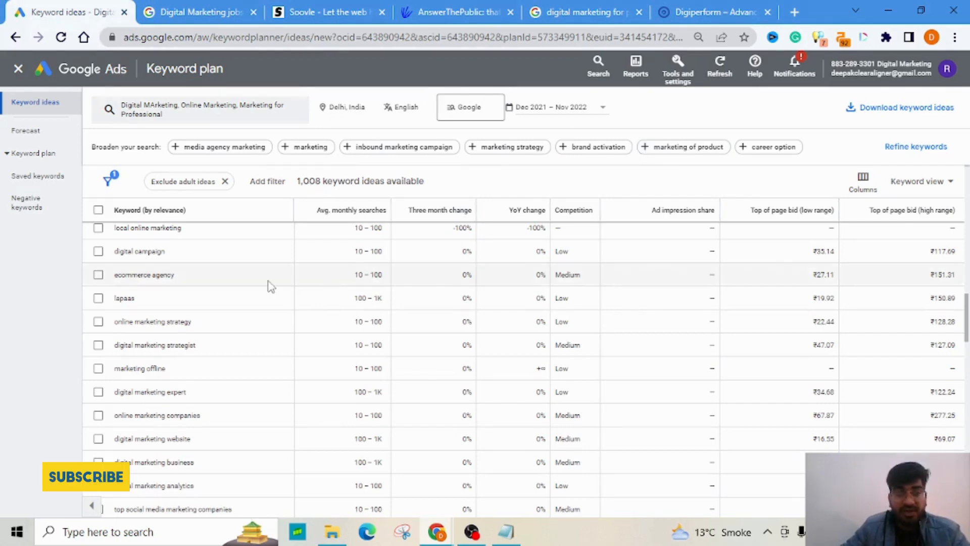
# Look through the new keyword ideas and show 50 rows per page.
pyautogui.scroll(5, 270, 282)
pyautogui.scroll(9, 275, 281)
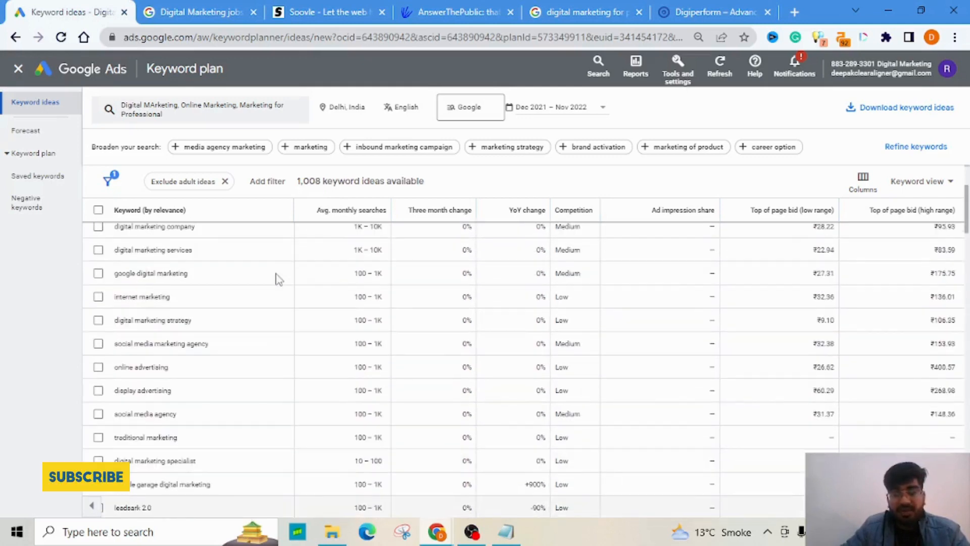
pyautogui.scroll(-7, 831, 298)
pyautogui.scroll(-10, 832, 298)
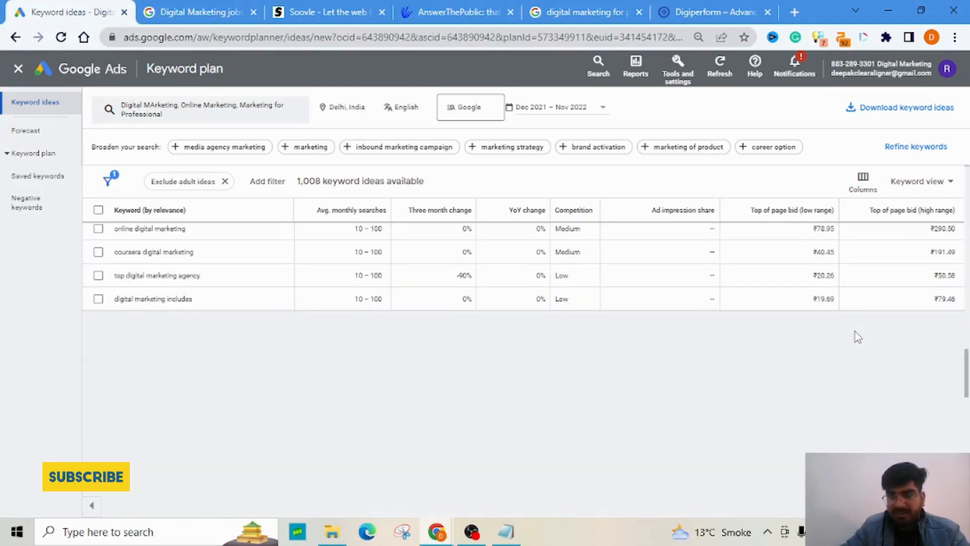
pyautogui.scroll(-5, 819, 318)
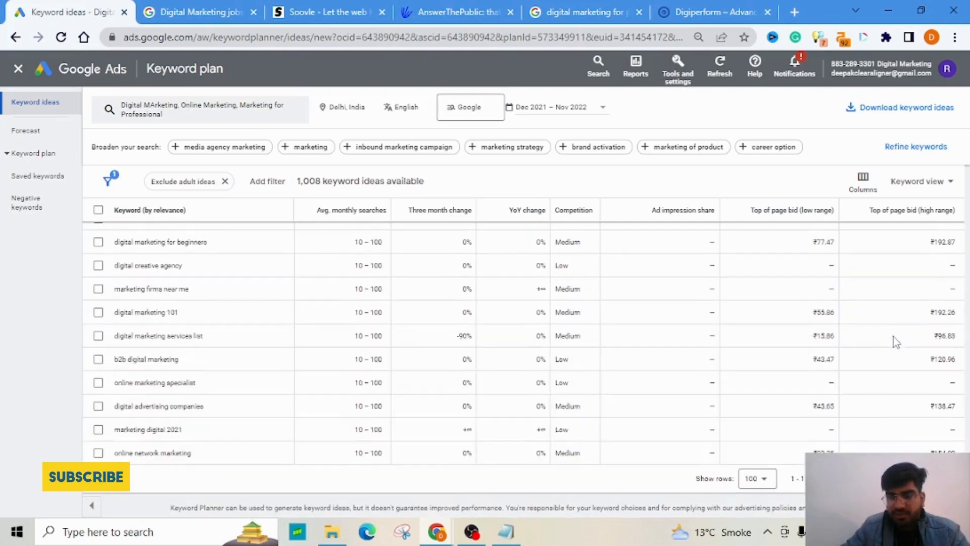
pyautogui.click(758, 478)
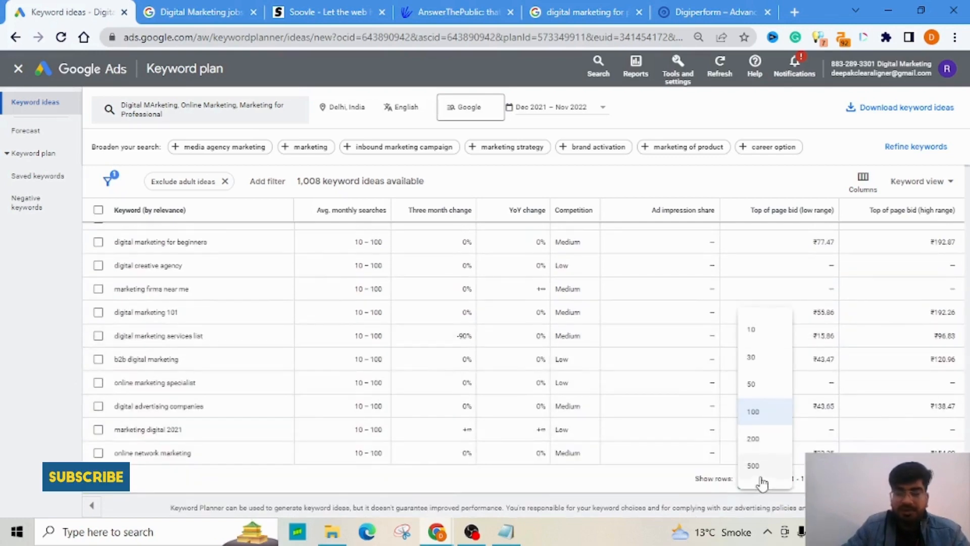
pyautogui.click(759, 387)
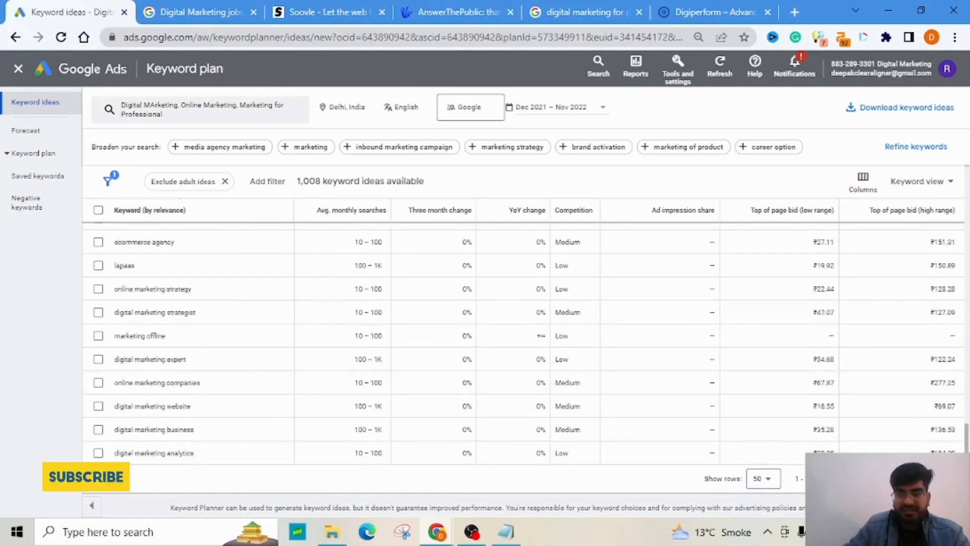
# Add digital marketing, online marketing, digital marketing agency, marketing agency, digital marketing company and digital marketing services to the plan's Ad group 1 as broad match.
pyautogui.scroll(1, 267, 421)
pyautogui.scroll(5, 268, 421)
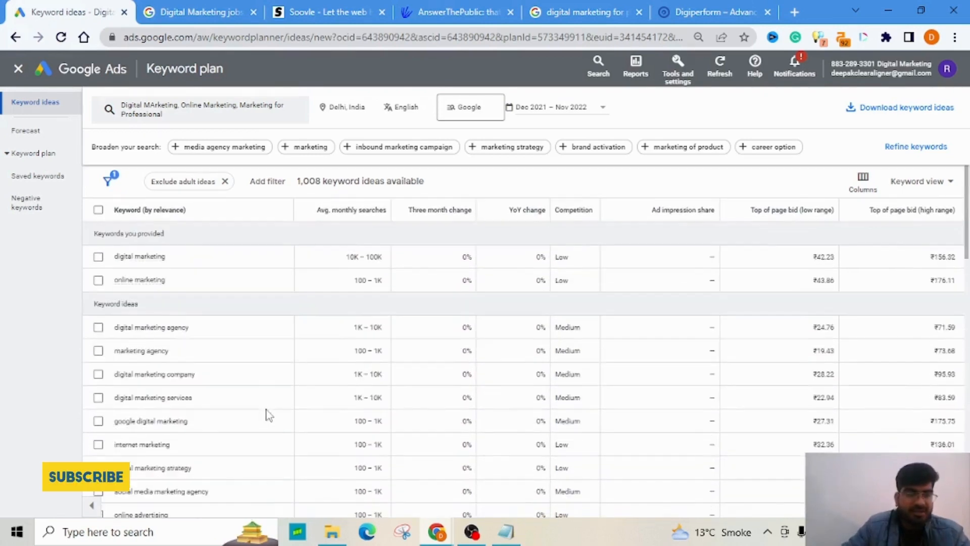
pyautogui.click(98, 257)
pyautogui.click(98, 280)
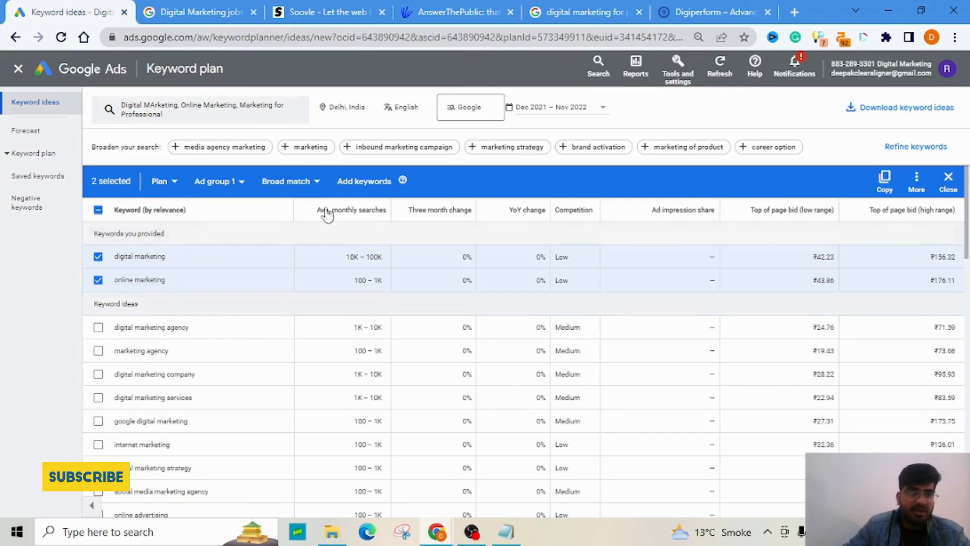
pyautogui.click(160, 183)
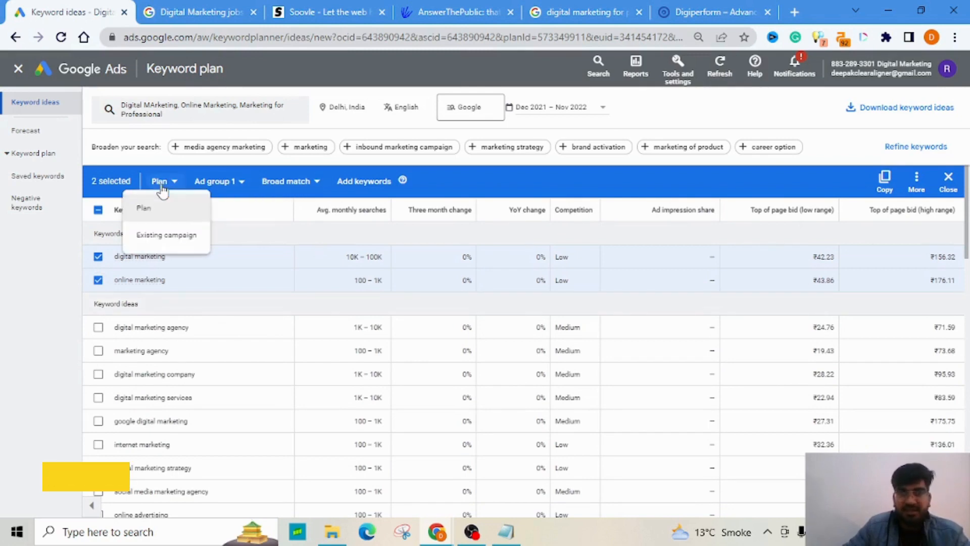
pyautogui.click(157, 213)
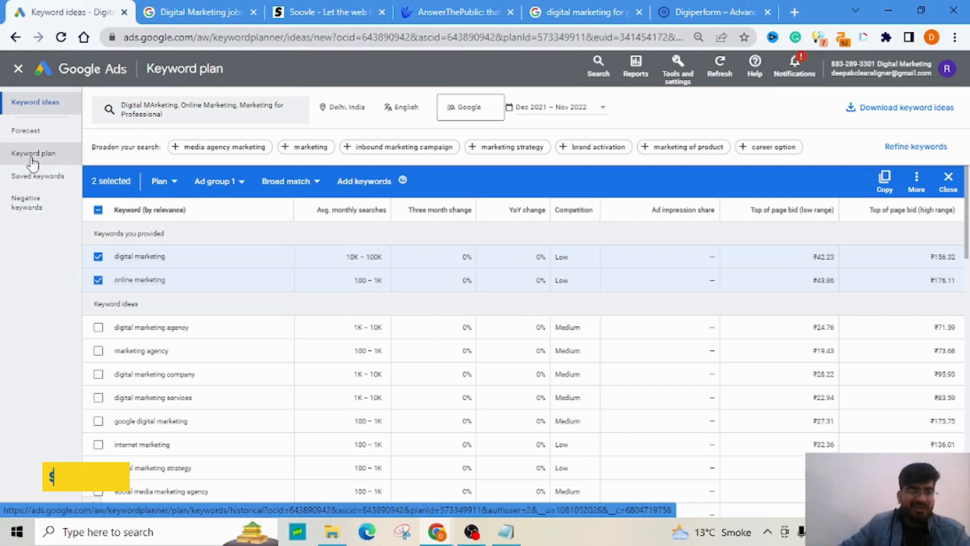
pyautogui.click(99, 328)
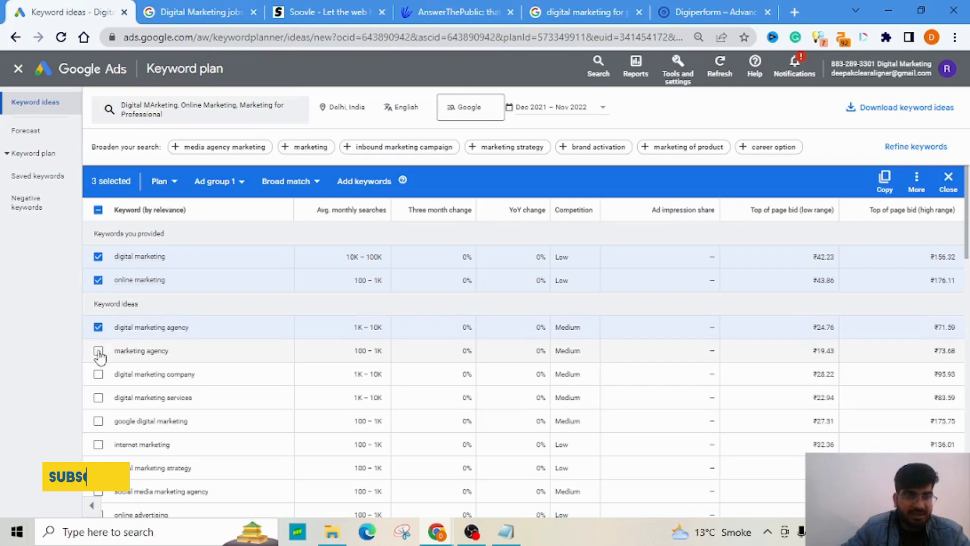
pyautogui.click(99, 353)
pyautogui.click(98, 374)
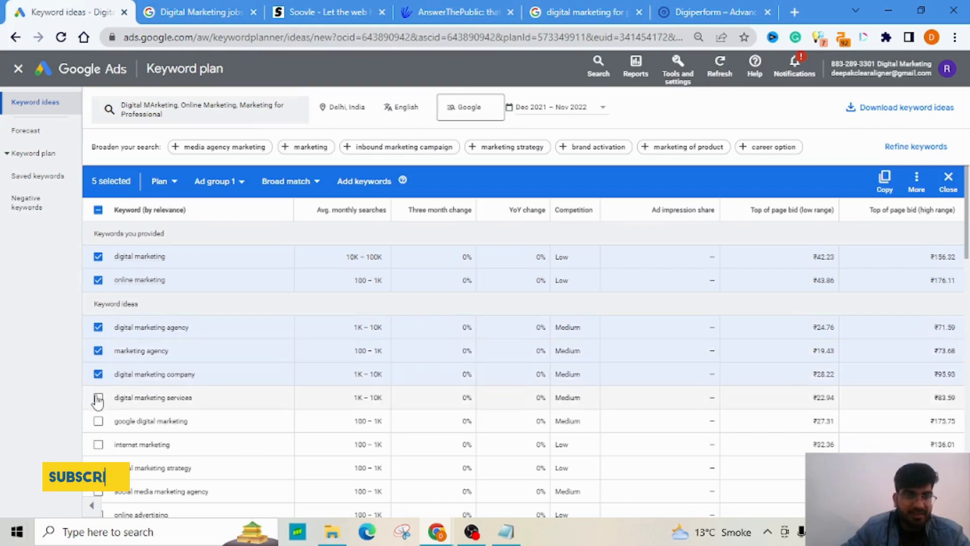
pyautogui.click(98, 398)
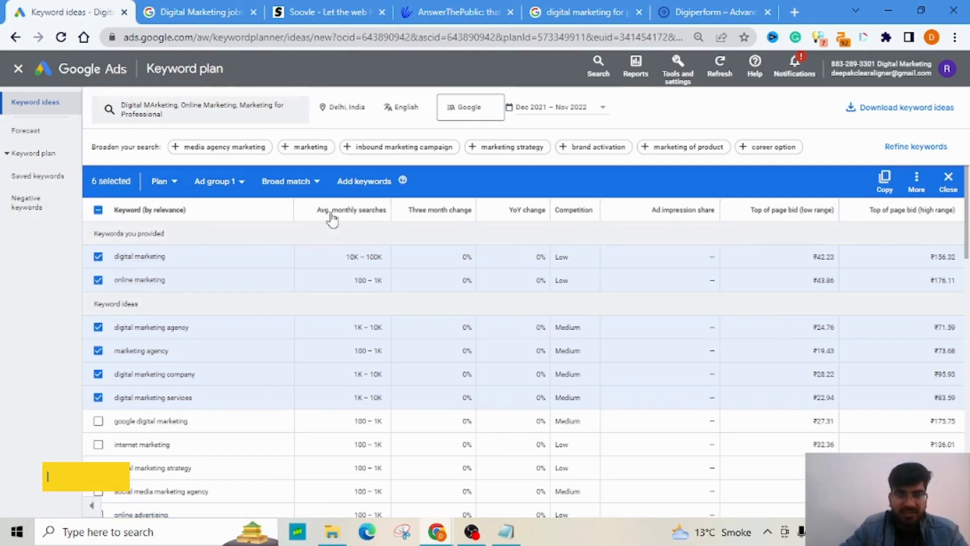
pyautogui.click(365, 182)
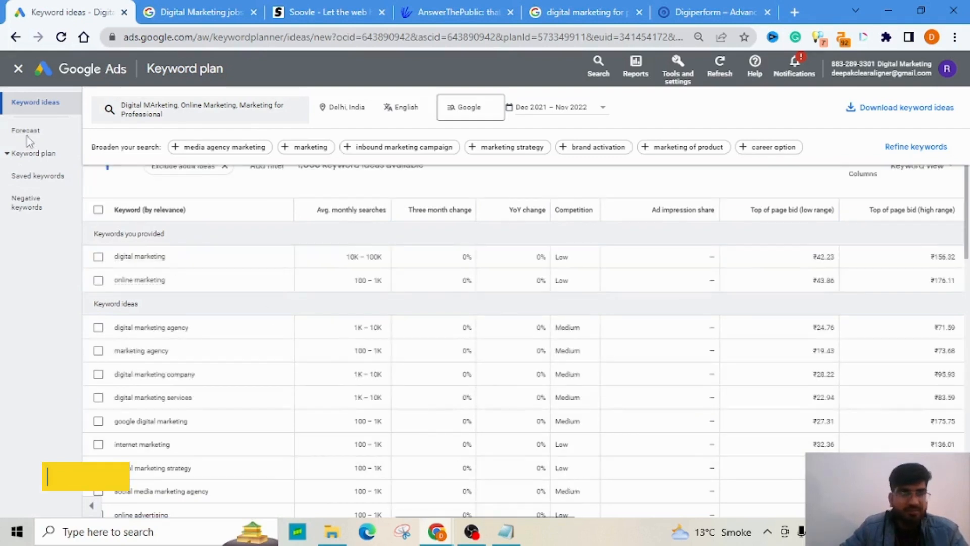
# Open the plan's forecast and look through its keyword table with clicks, impressions, cost, CTR and average CPC.
pyautogui.click(27, 137)
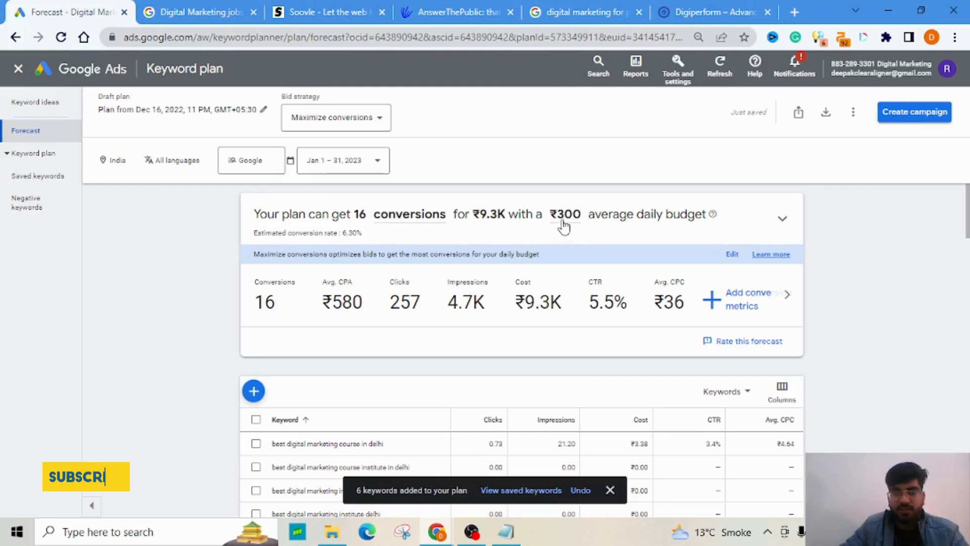
pyautogui.scroll(-10, 540, 326)
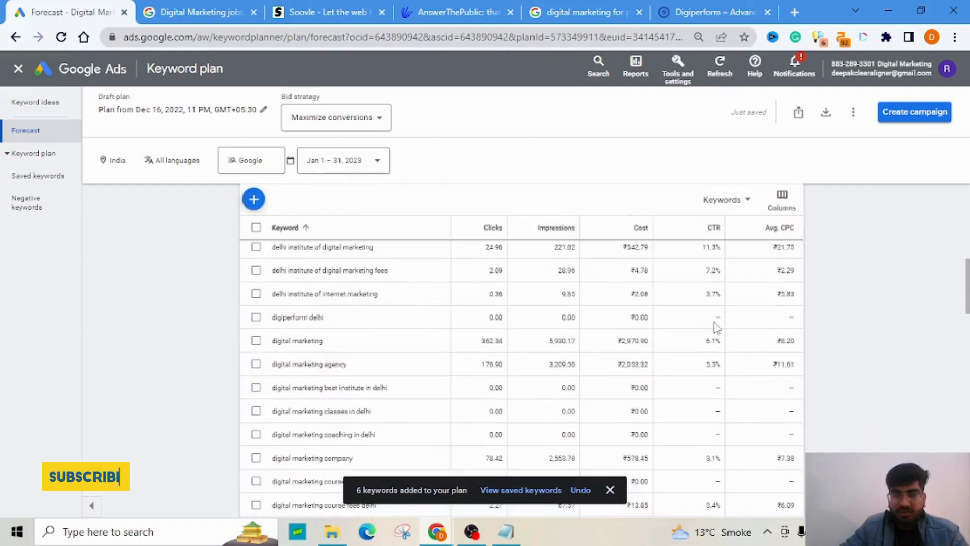
pyautogui.scroll(-5, 506, 338)
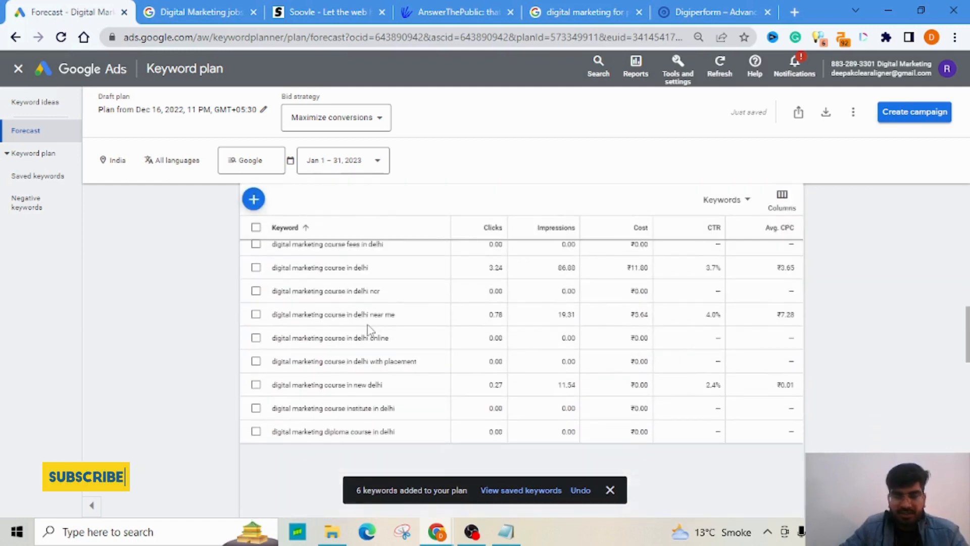
pyautogui.scroll(-8, 398, 340)
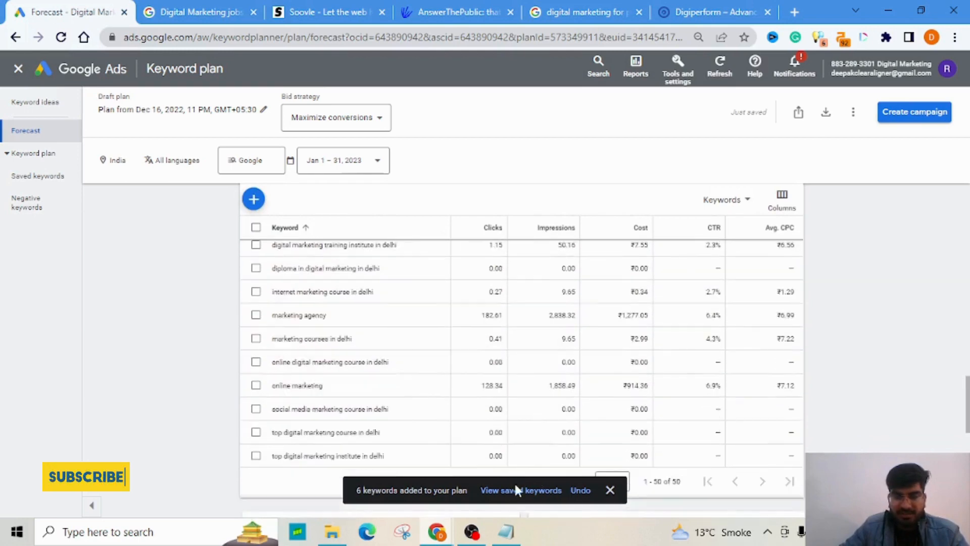
pyautogui.scroll(-5, 420, 385)
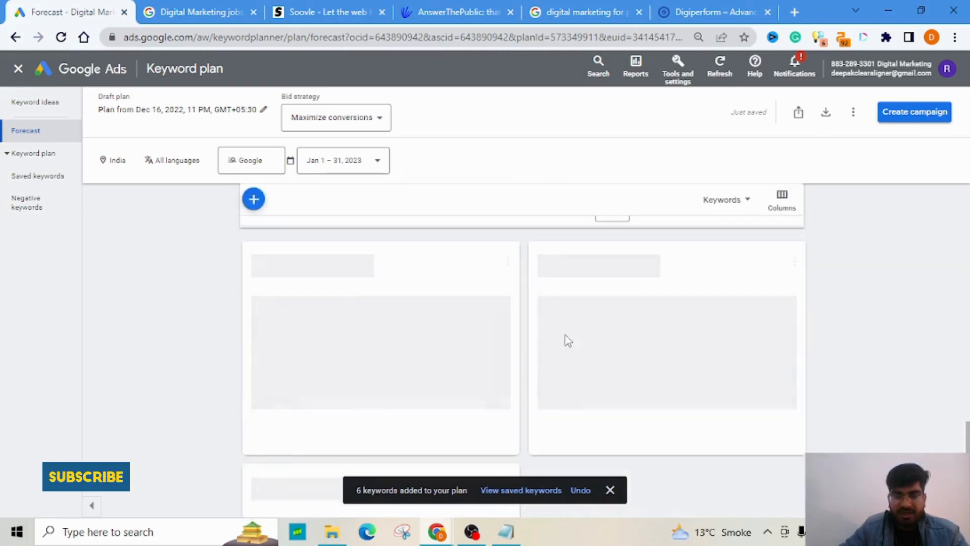
pyautogui.scroll(3, 581, 328)
pyautogui.scroll(-3, 583, 328)
pyautogui.click(610, 491)
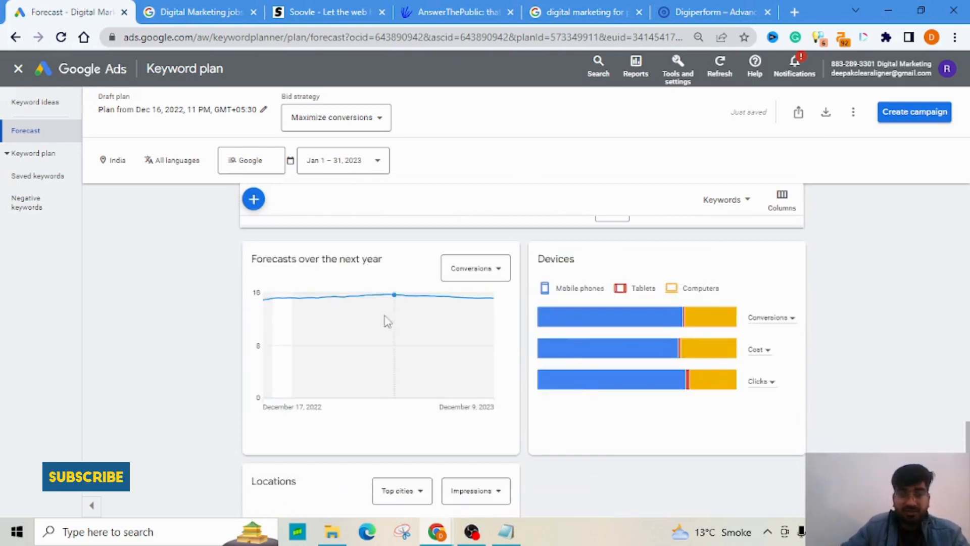
# Examine the forecast over the next year and the device breakdown of conversions, cost and clicks.
pyautogui.moveTo(290, 310)
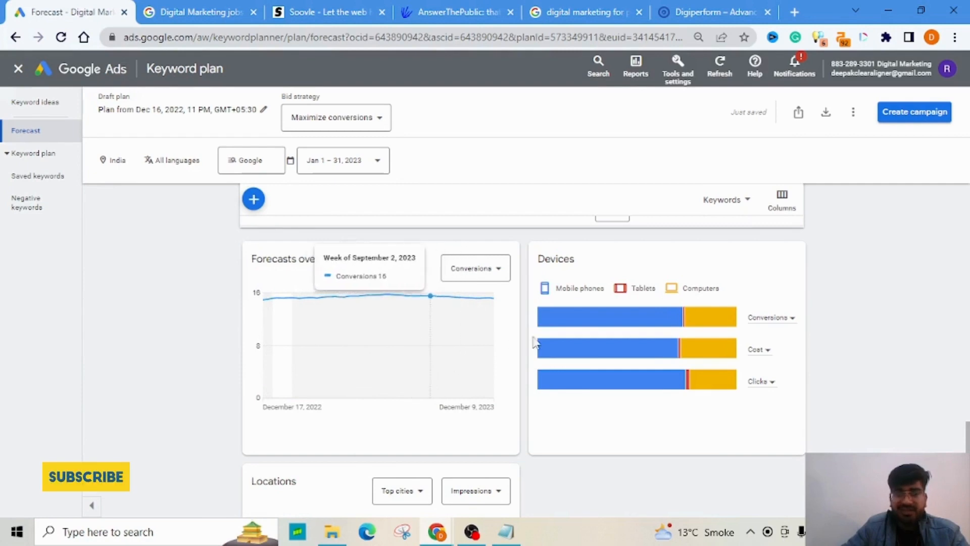
pyautogui.moveTo(572, 323)
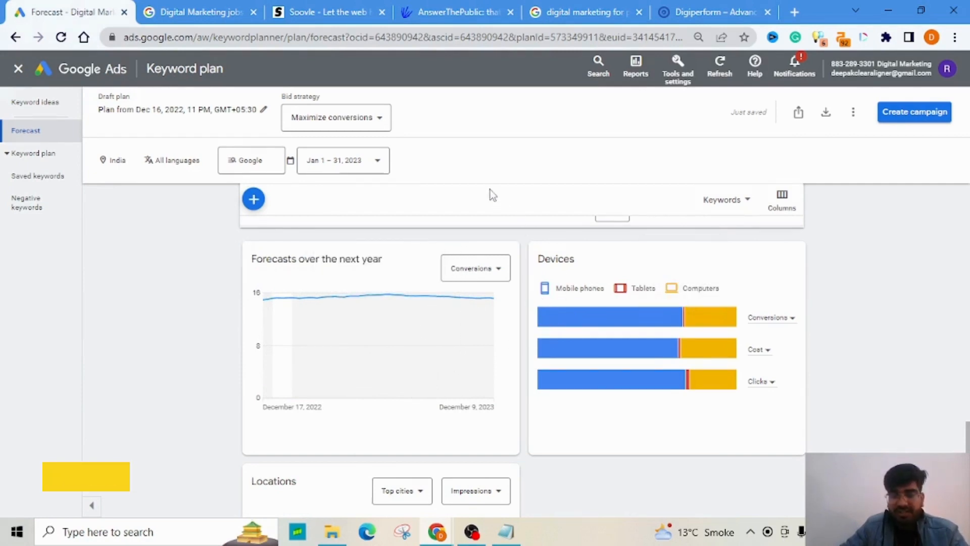
pyautogui.moveTo(631, 318)
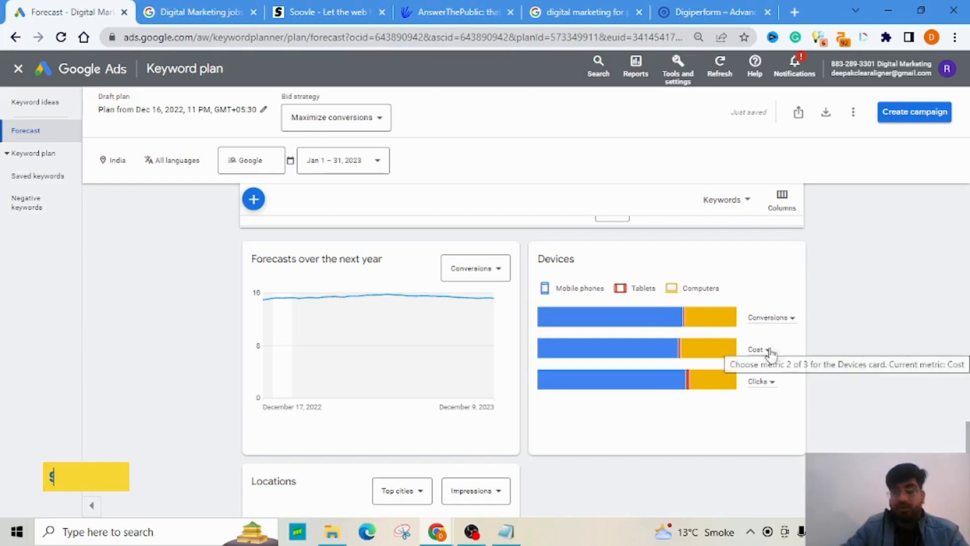
pyautogui.moveTo(635, 354)
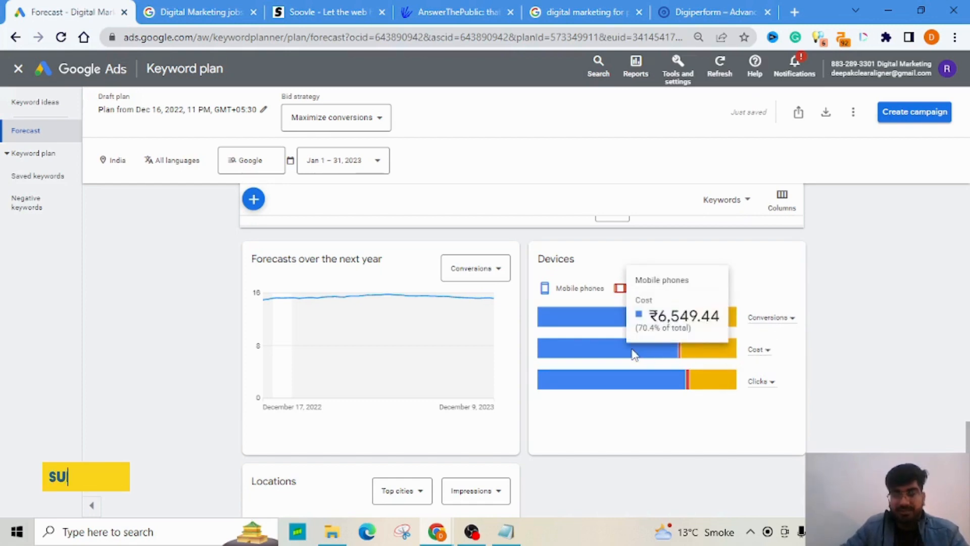
pyautogui.moveTo(712, 356)
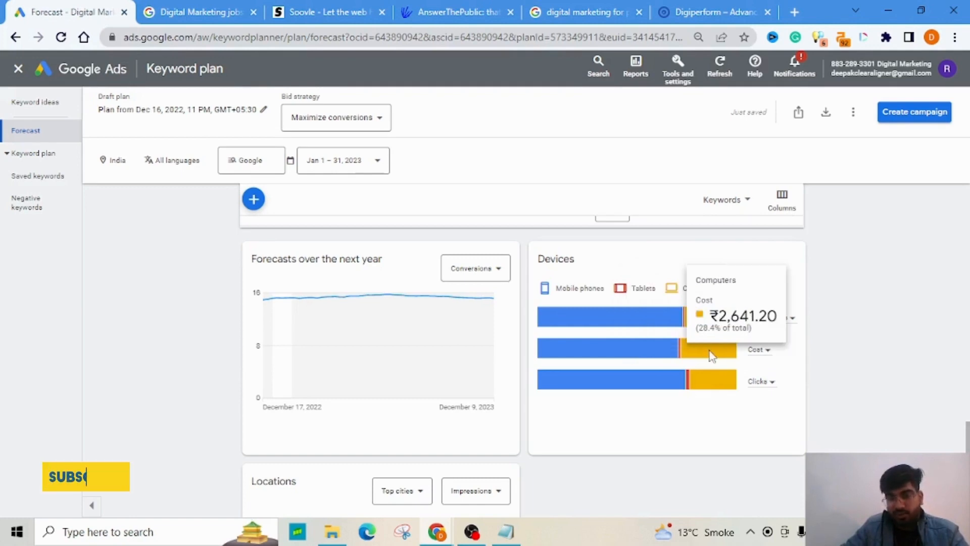
pyautogui.moveTo(603, 392)
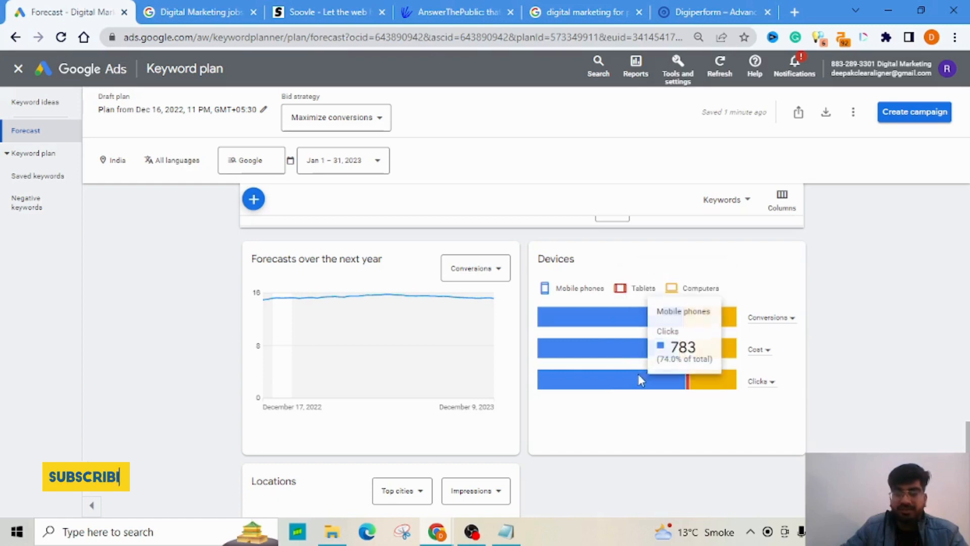
pyautogui.moveTo(575, 348)
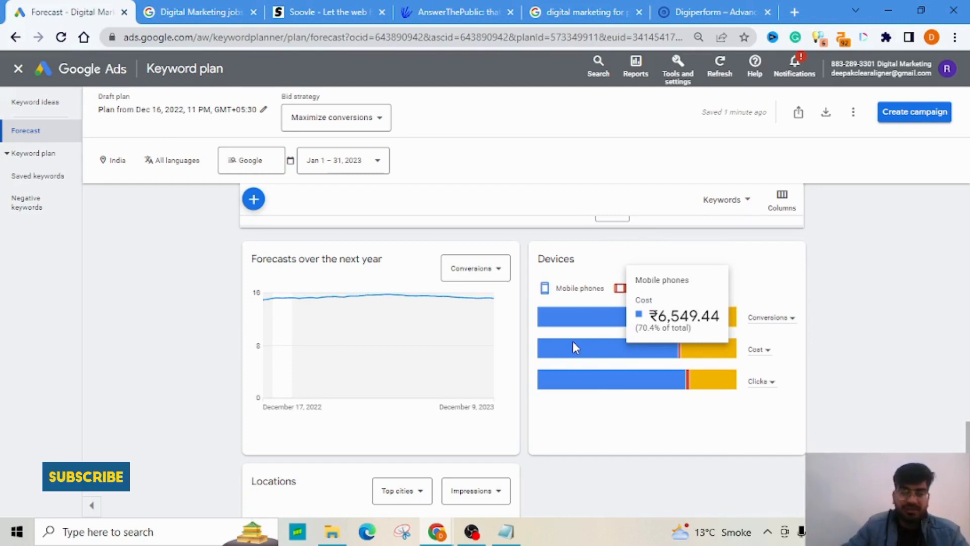
pyautogui.scroll(-1, 618, 360)
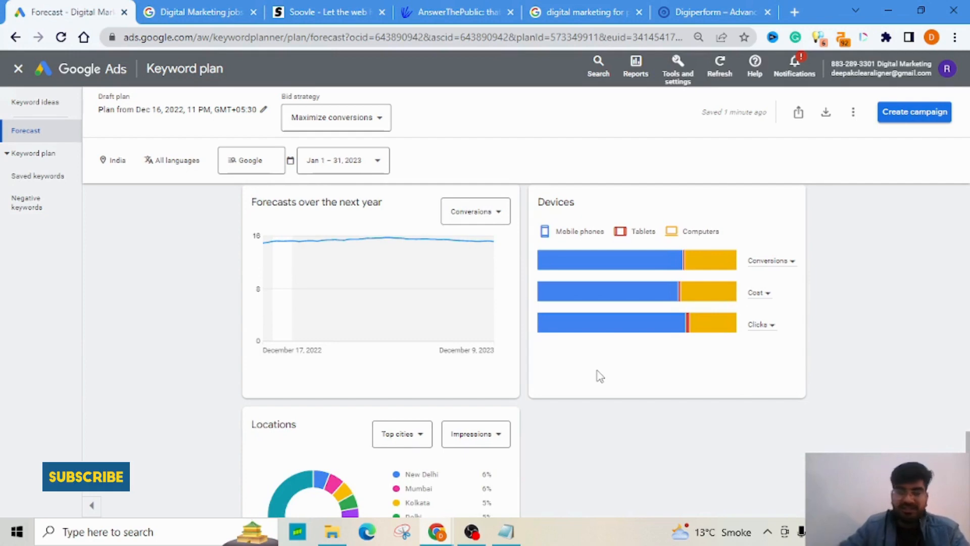
# Compare the top cities in the locations forecast by Clicks and by Cost, and check the available location groupings.
pyautogui.scroll(-3, 492, 374)
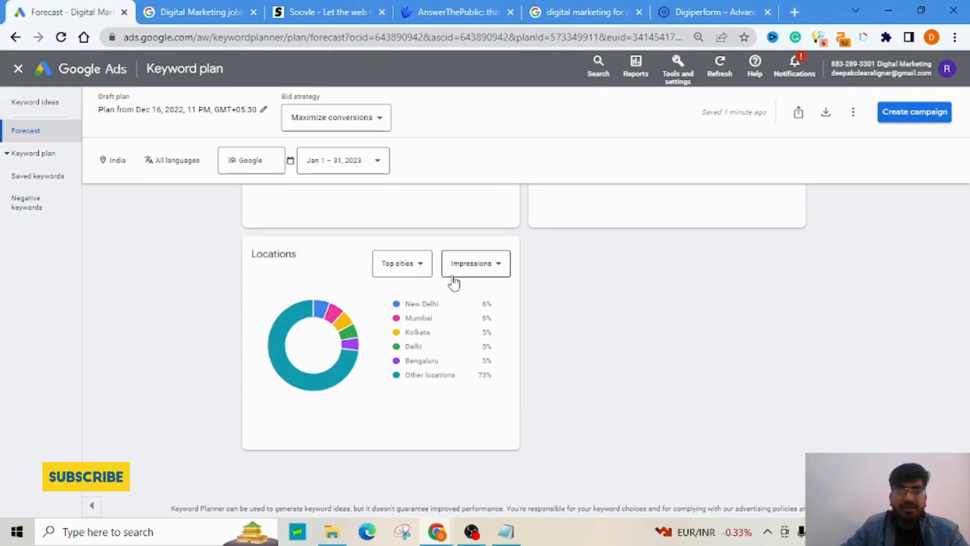
pyautogui.click(499, 272)
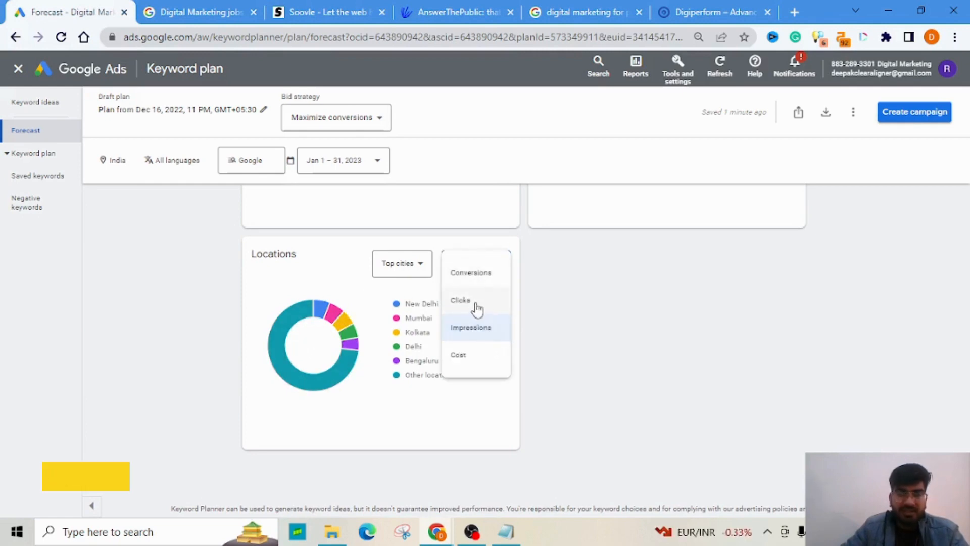
pyautogui.click(477, 306)
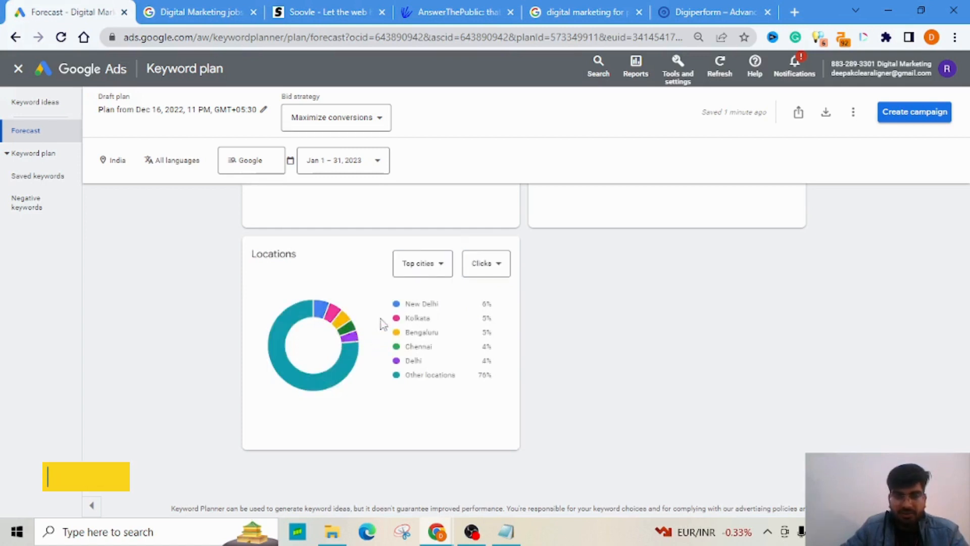
pyautogui.click(496, 269)
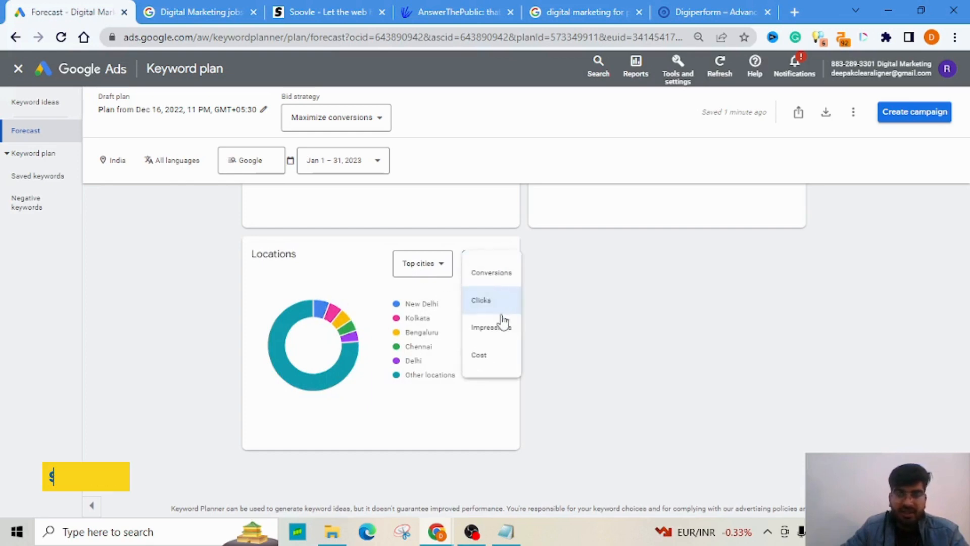
pyautogui.click(486, 357)
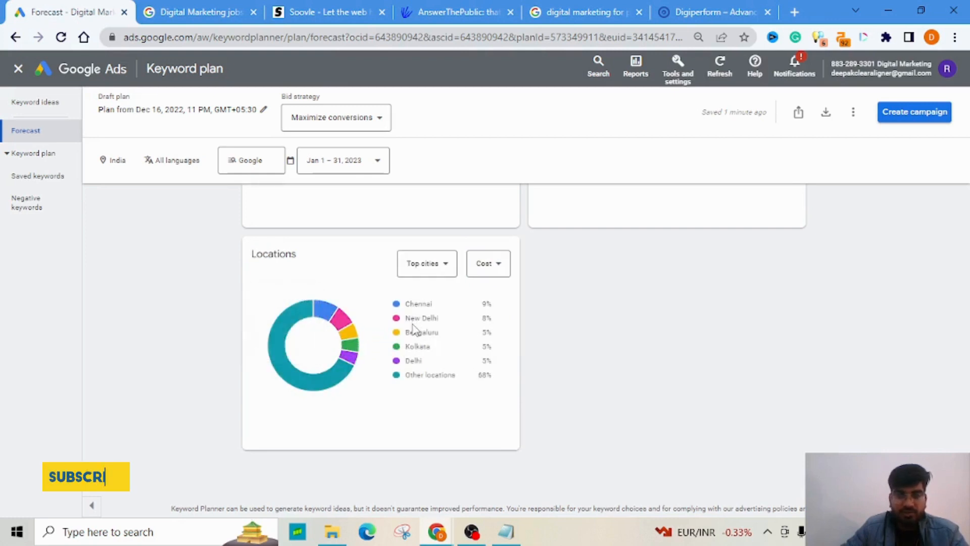
pyautogui.click(431, 263)
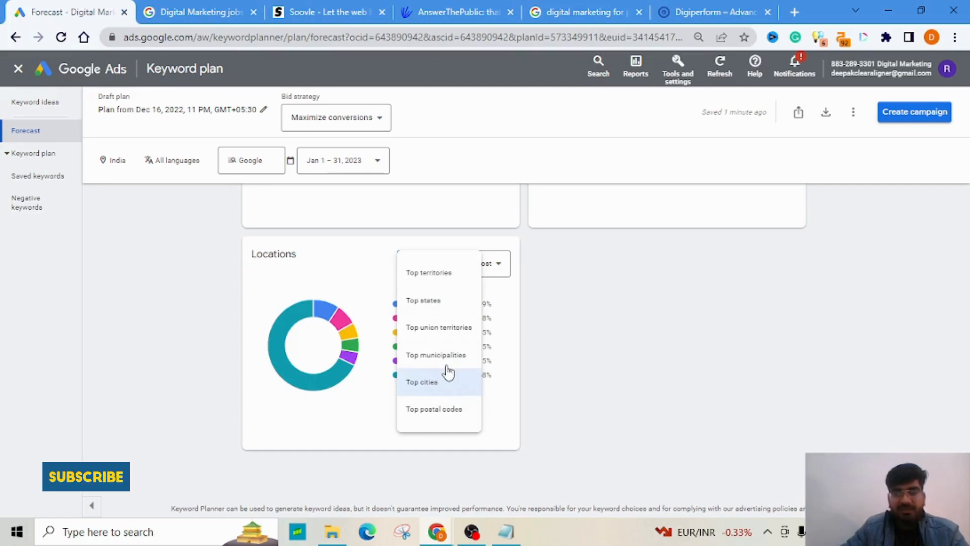
pyautogui.click(617, 385)
# Select all keywords in the forecast table and view the match type choices for them.
pyautogui.scroll(3, 617, 385)
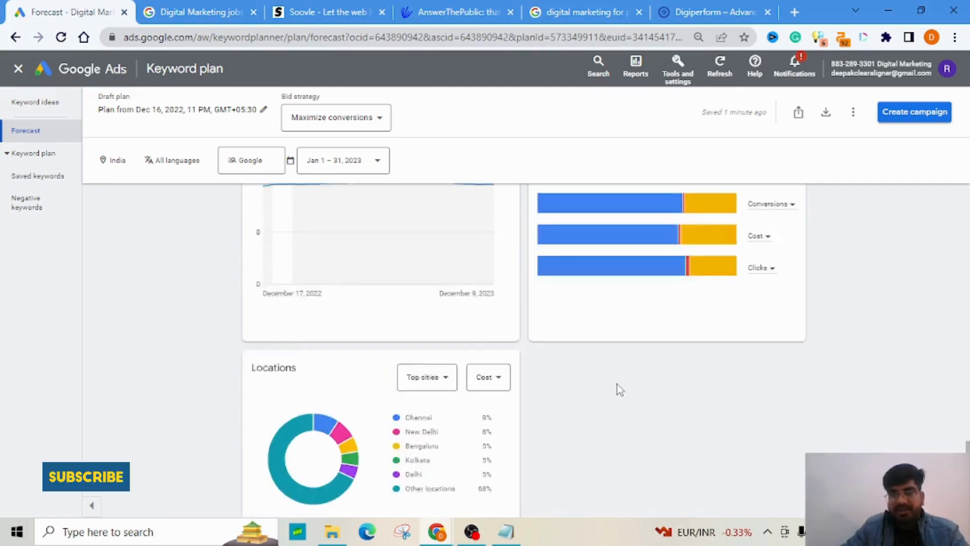
pyautogui.scroll(5, 617, 384)
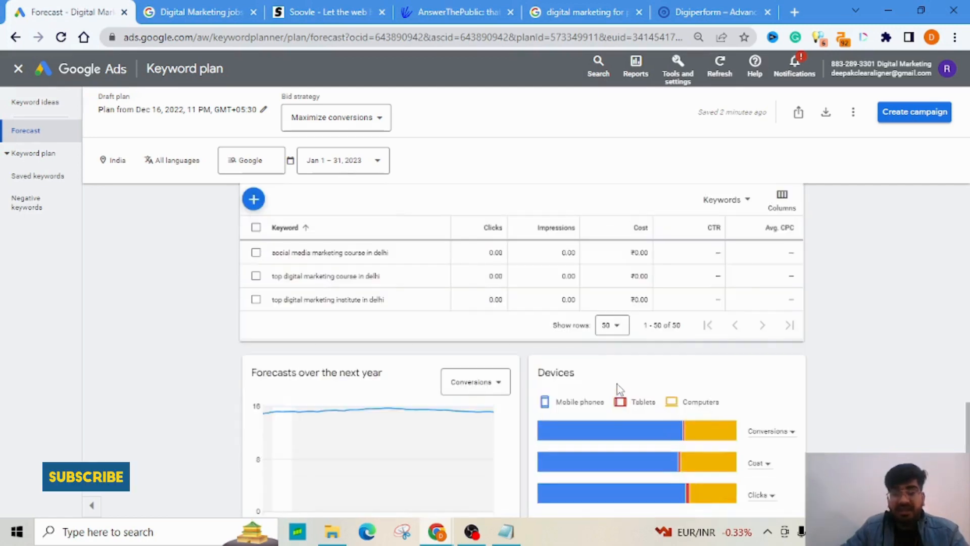
pyautogui.scroll(3, 616, 385)
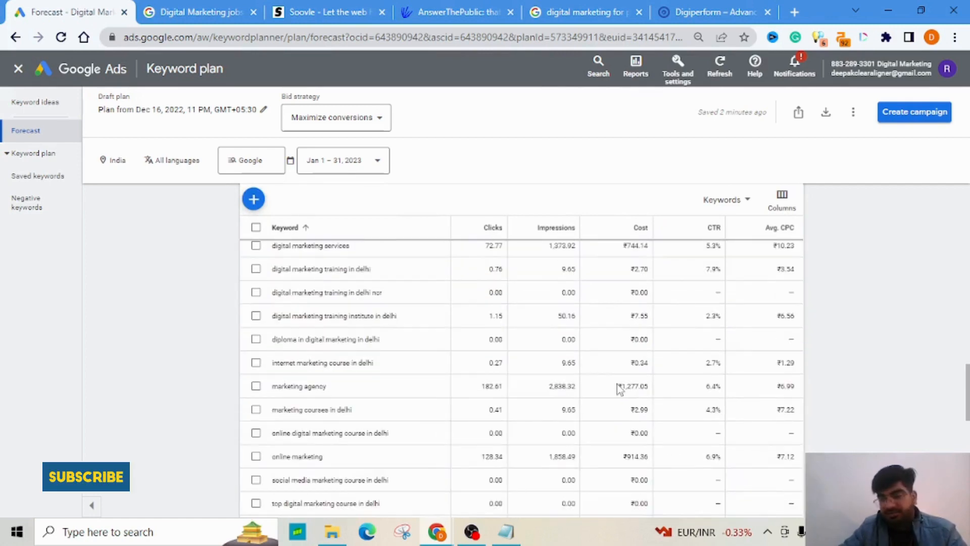
pyautogui.scroll(10, 618, 385)
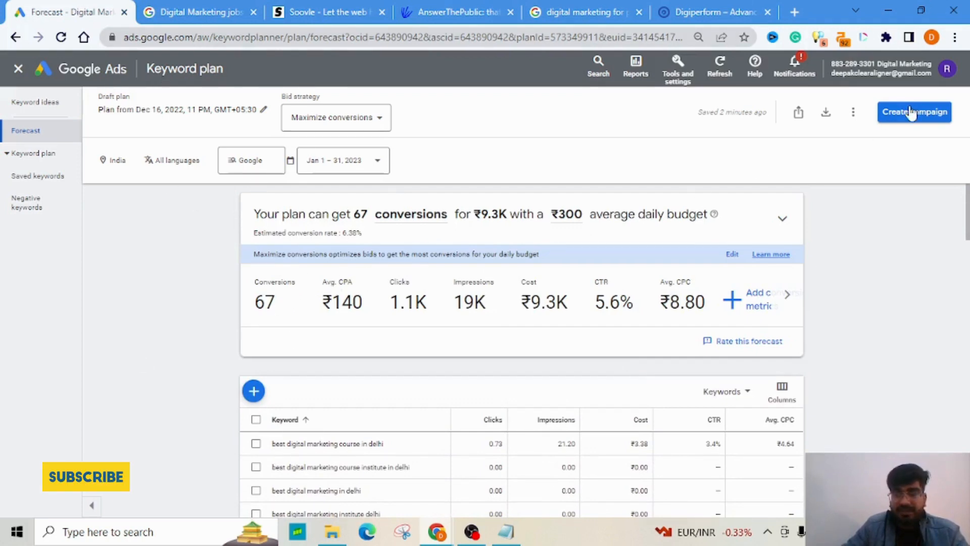
pyautogui.scroll(-2, 283, 399)
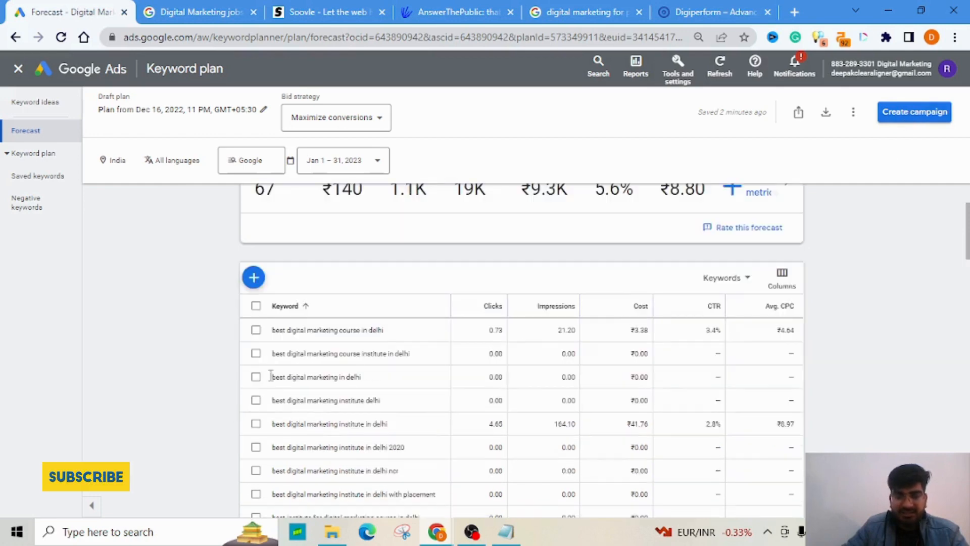
pyautogui.click(256, 306)
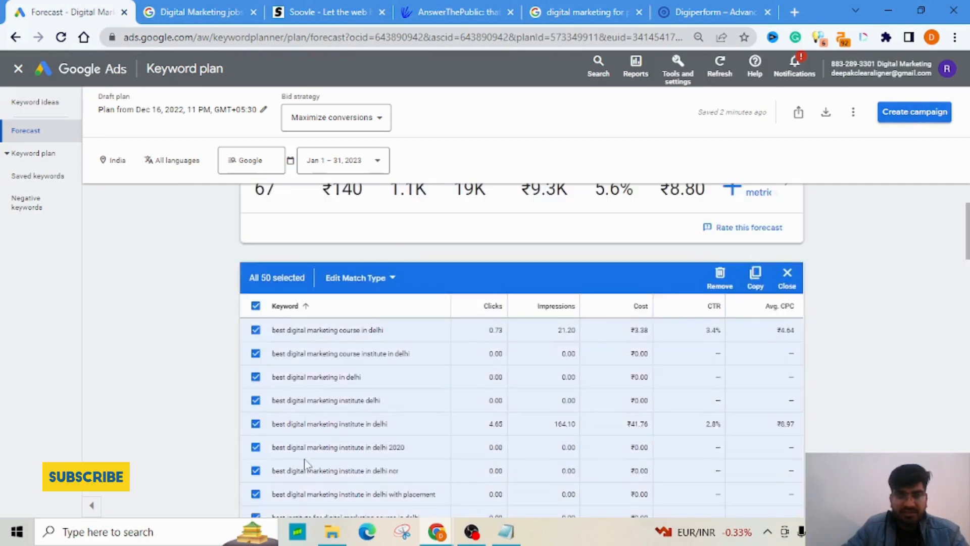
pyautogui.click(380, 281)
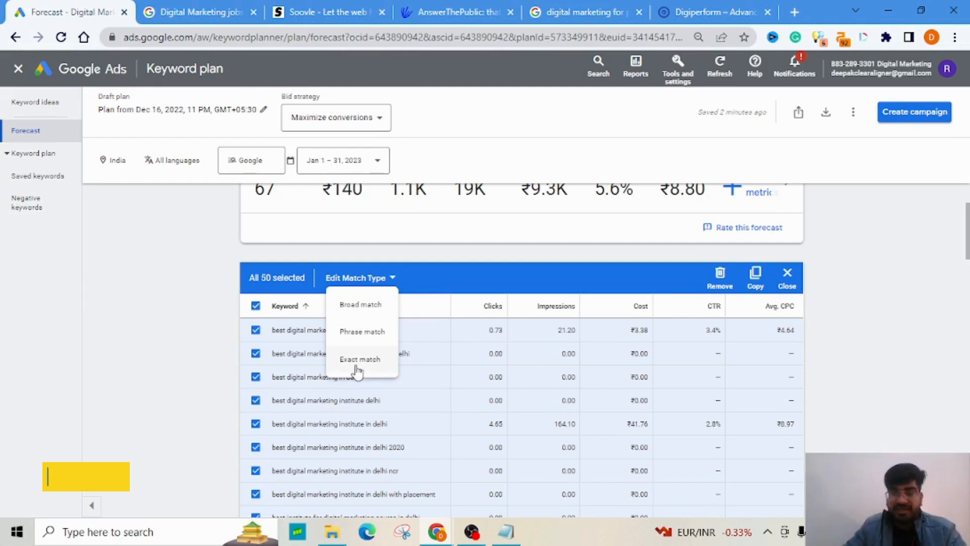
# Try Manual CPC as the plan's bid strategy in place of Maximize conversions.
pyautogui.scroll(2, 811, 221)
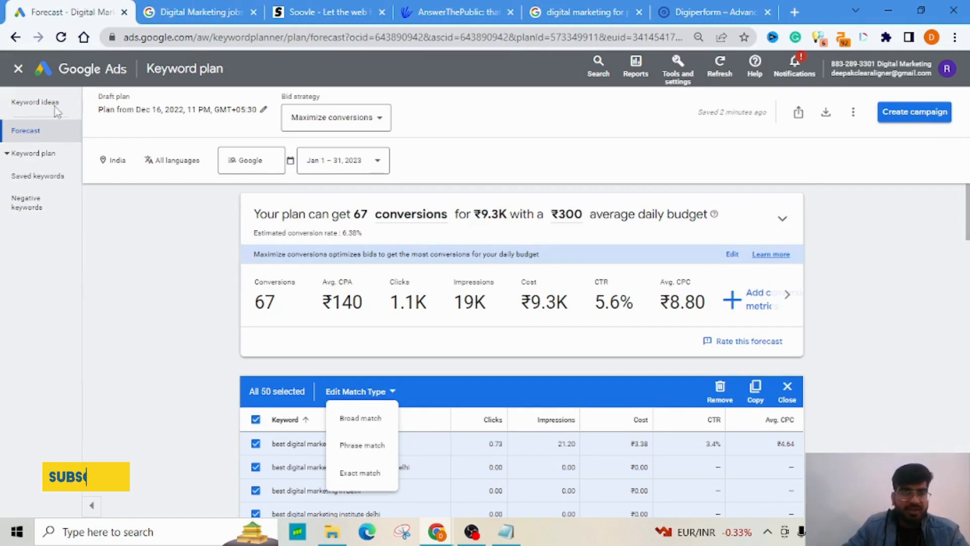
pyautogui.click(362, 125)
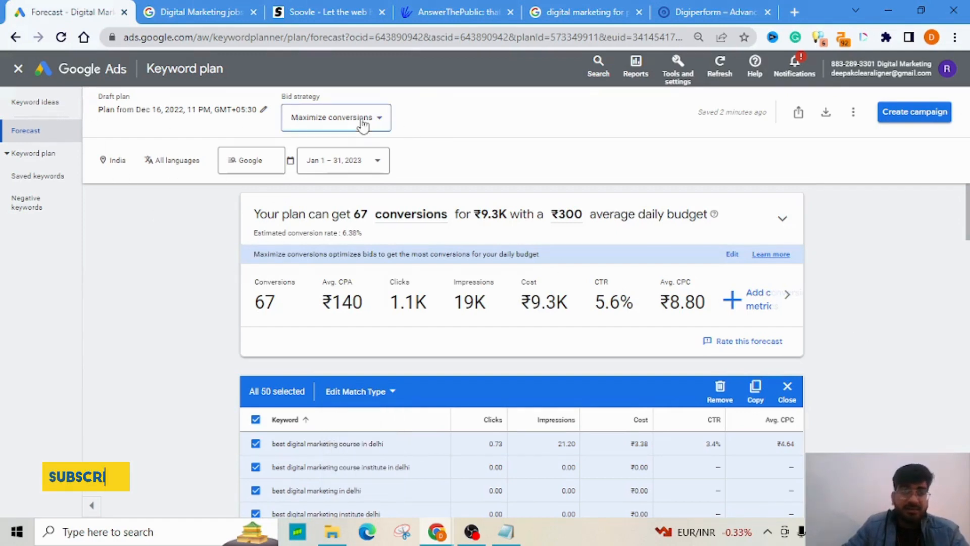
pyautogui.click(366, 156)
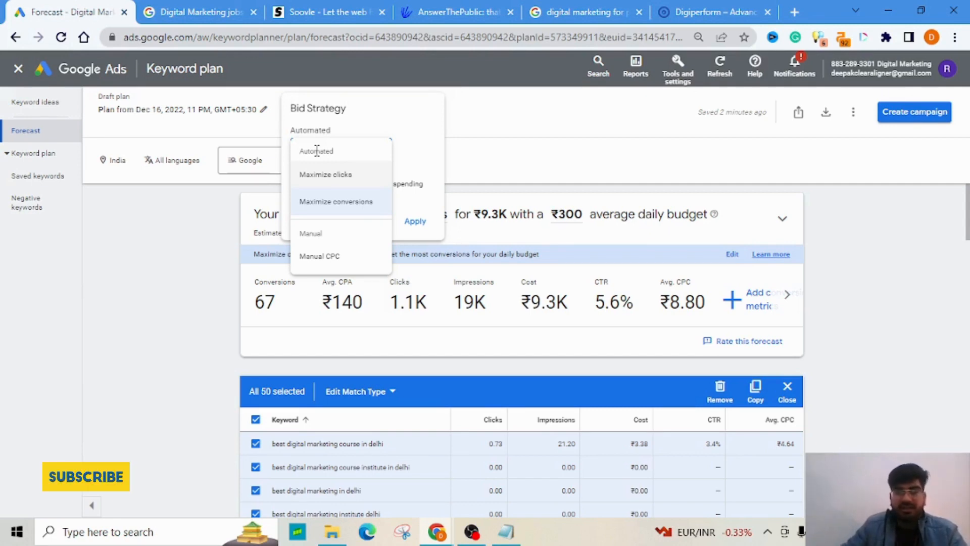
pyautogui.click(326, 258)
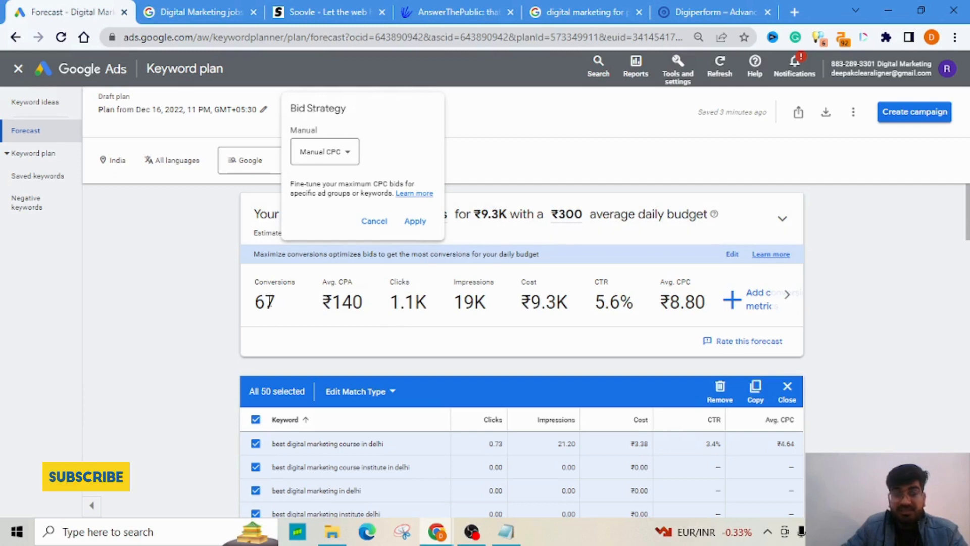
pyautogui.doubleClick(265, 301)
pyautogui.click(364, 128)
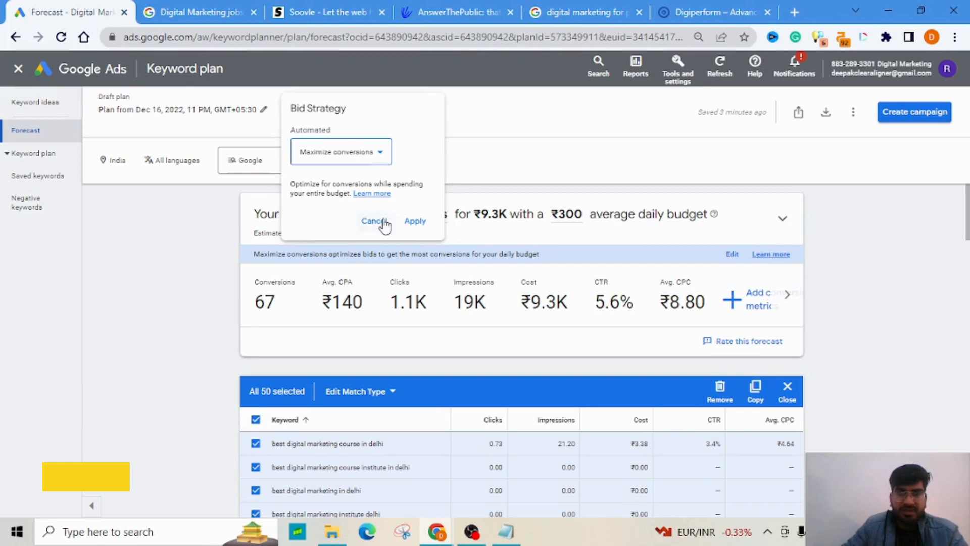
# View the conversion rate and value per conversion options for the plan's forecast without setting either one.
pyautogui.click(750, 298)
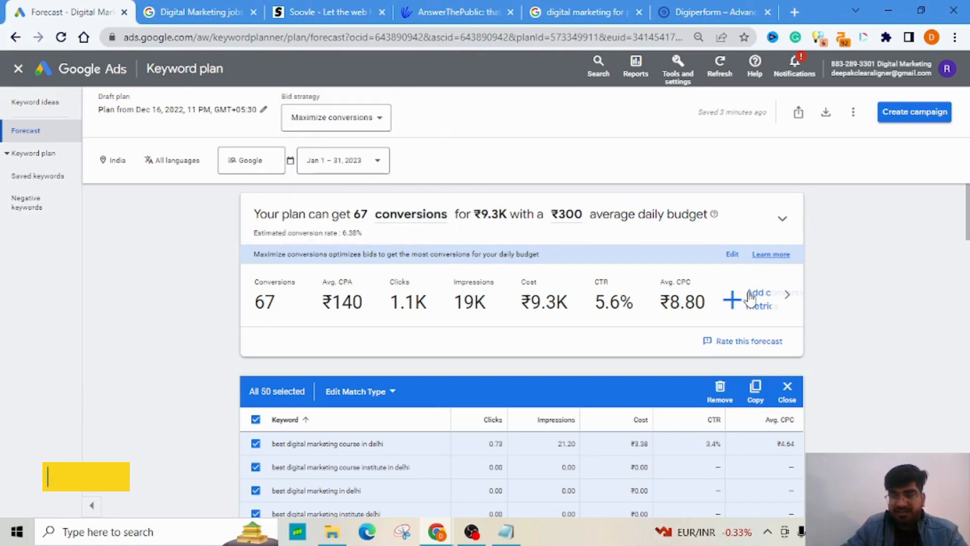
pyautogui.click(750, 298)
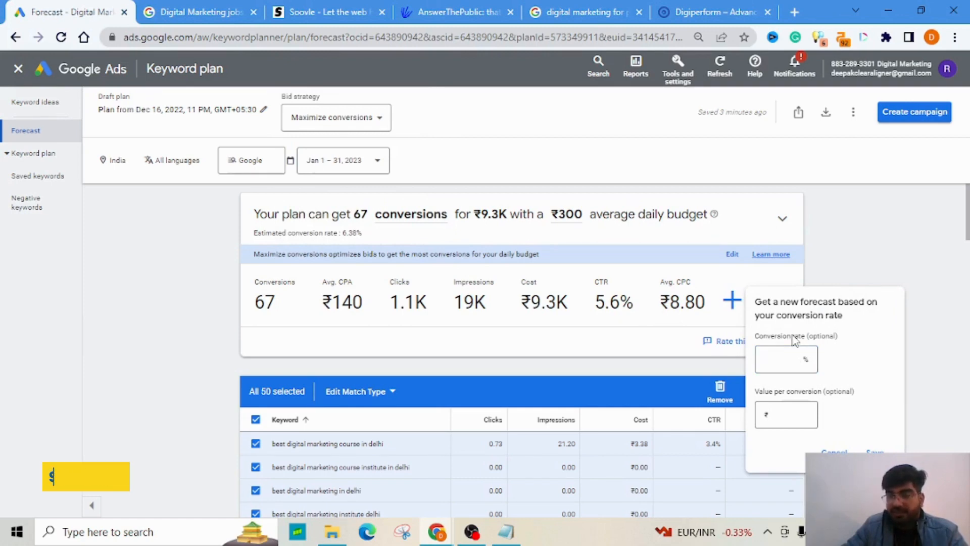
pyautogui.tripleClick(811, 319)
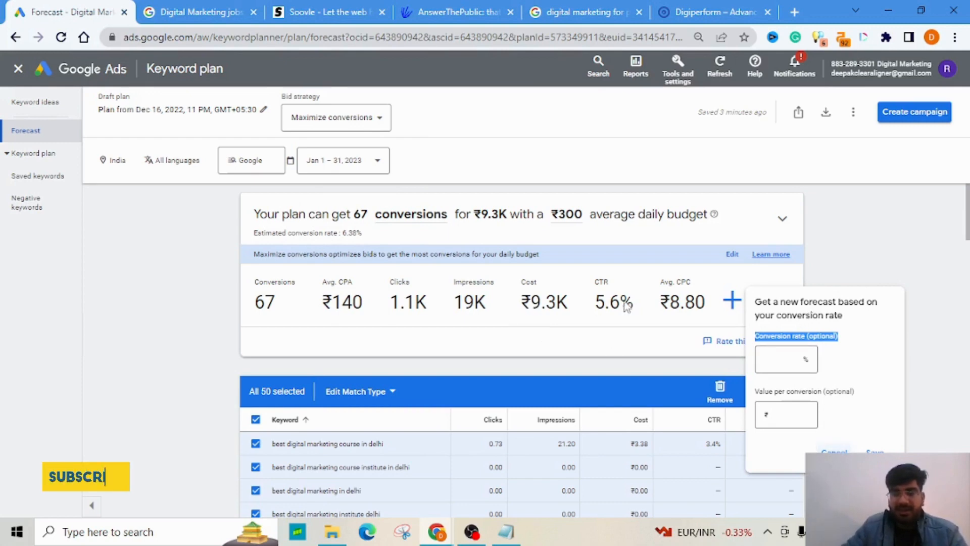
pyautogui.click(571, 303)
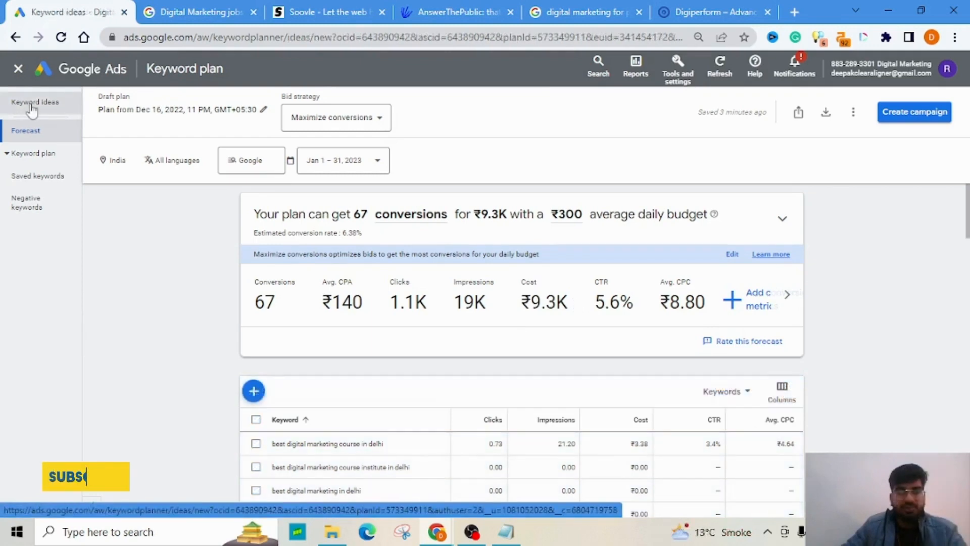
# Return to the keyword ideas, add "marketing of product" to the search keywords and get the new results.
pyautogui.click(32, 110)
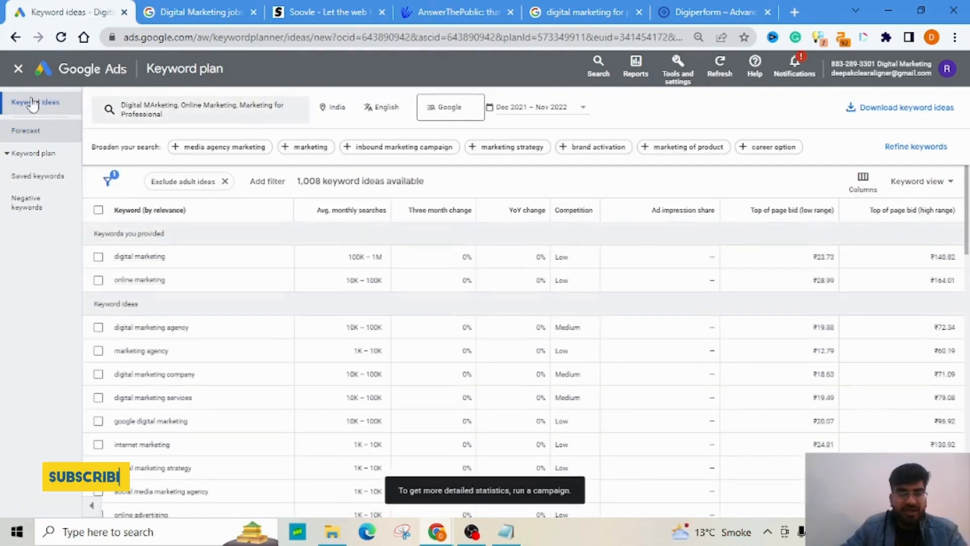
pyautogui.click(238, 121)
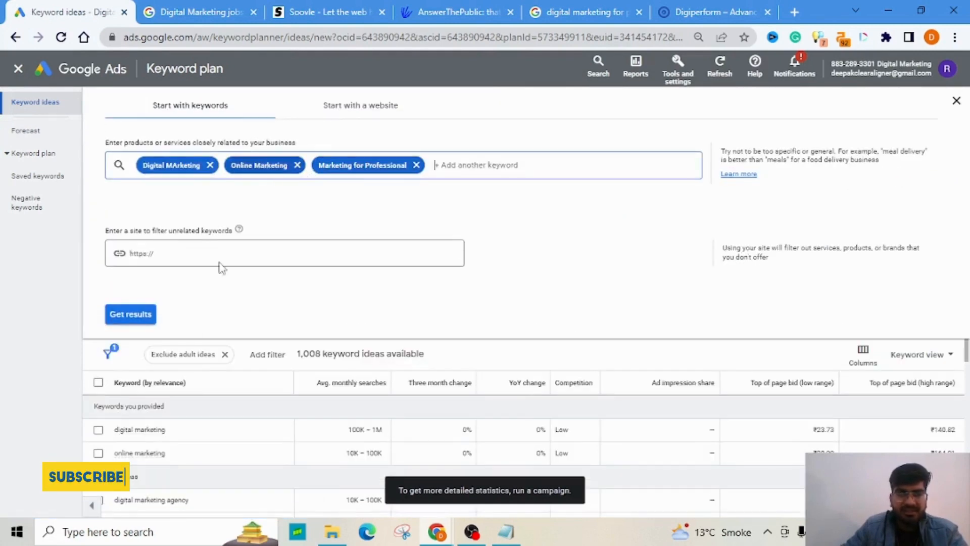
pyautogui.click(130, 315)
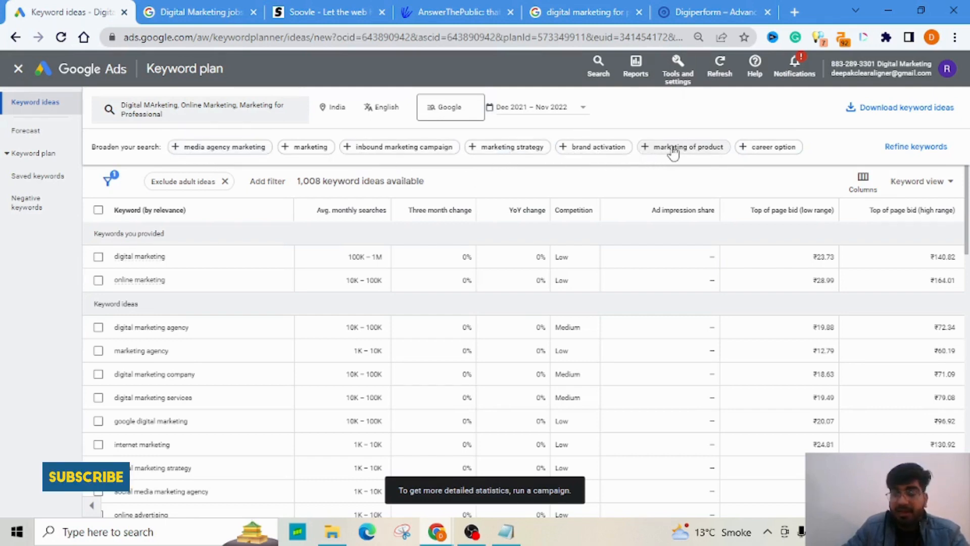
pyautogui.click(646, 148)
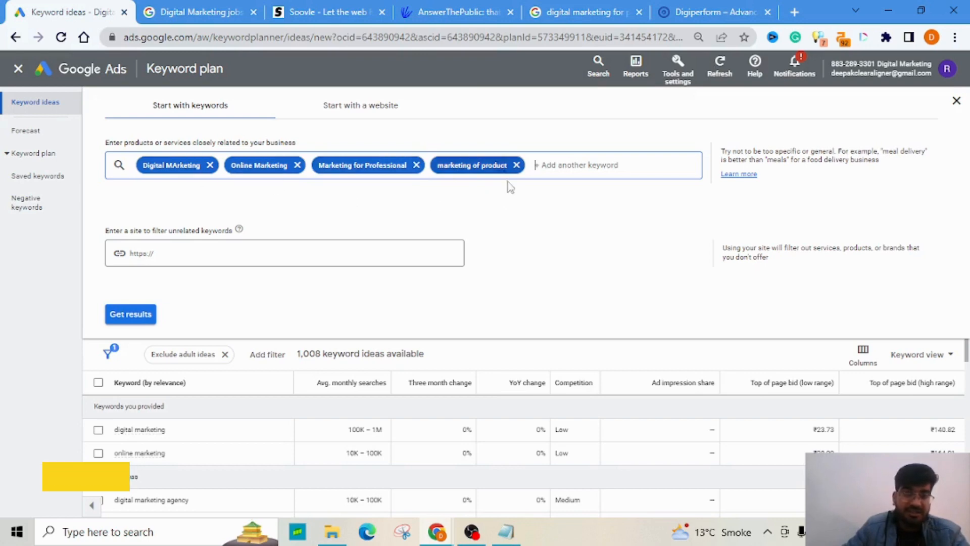
pyautogui.click(129, 316)
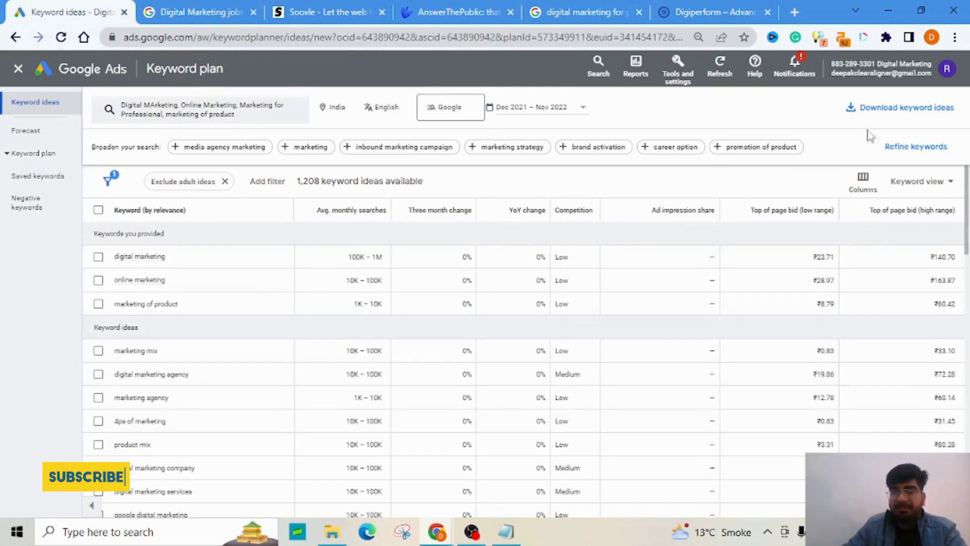
# Download the keyword ideas as a .csv file and open it in Excel.
pyautogui.click(890, 118)
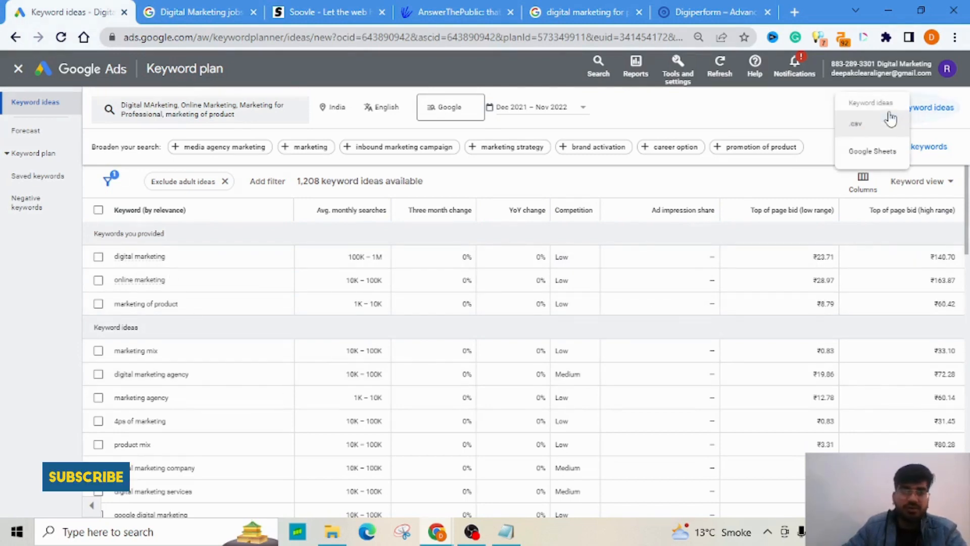
pyautogui.click(865, 135)
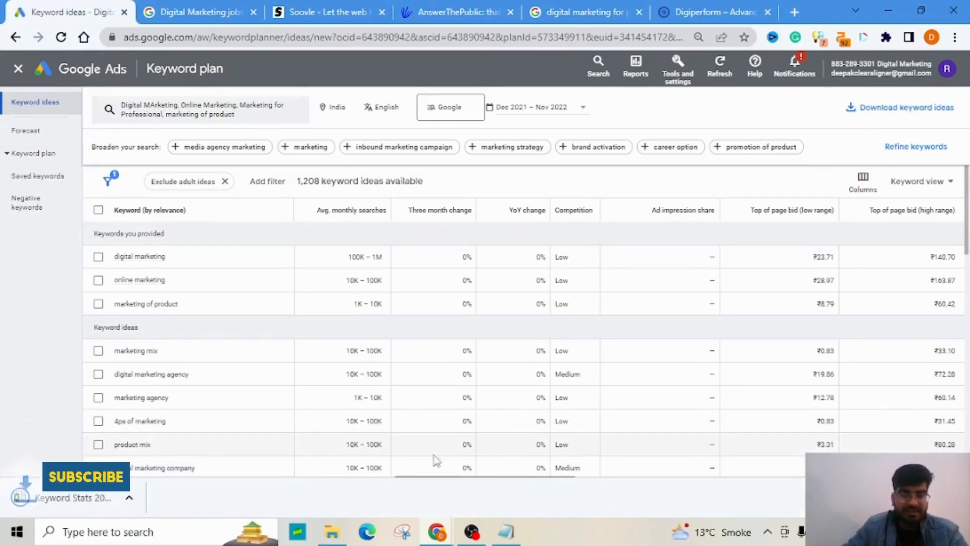
pyautogui.click(100, 510)
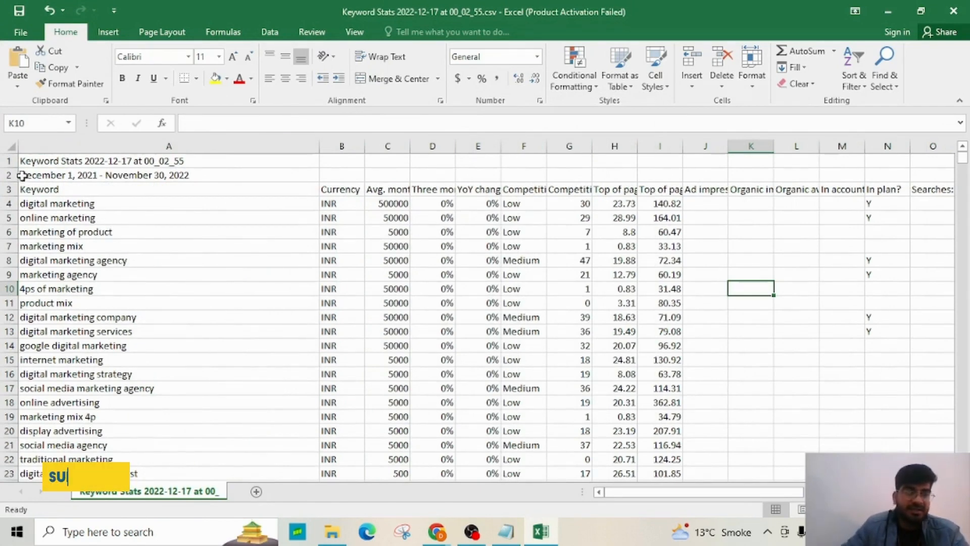
# Delete the report title and date range rows above the headers, as well as the Currency column.
pyautogui.click(170, 176)
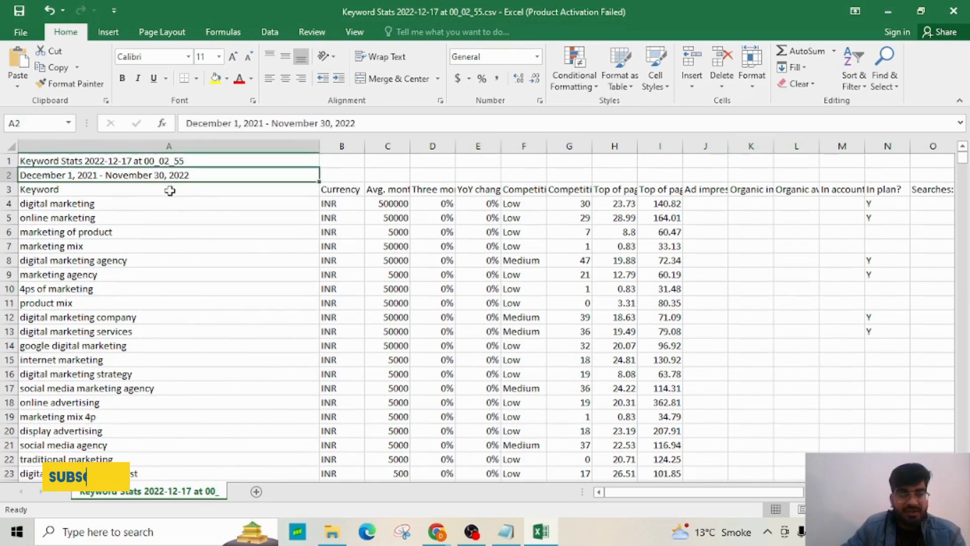
pyautogui.click(3, 158)
pyautogui.hotkey('ctrl', '-')
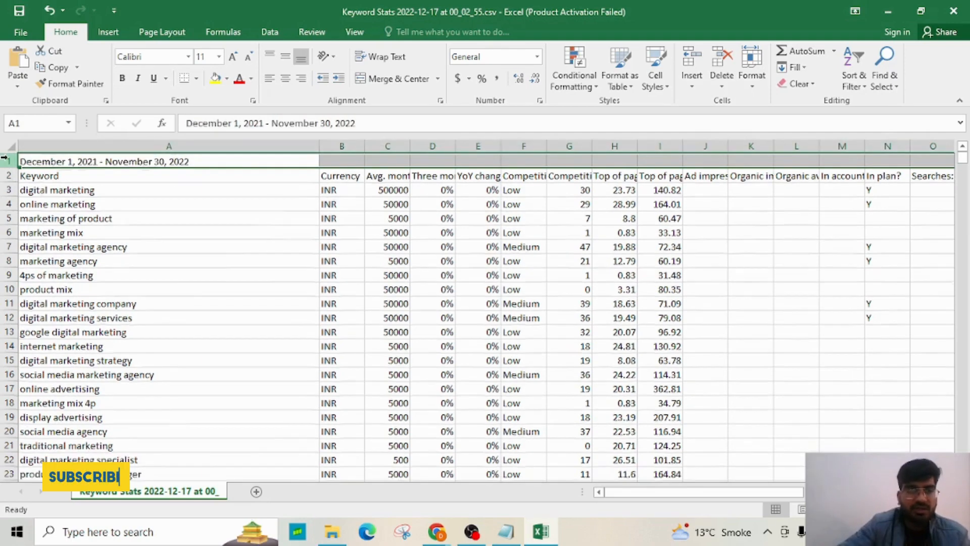
pyautogui.hotkey('ctrl', '-')
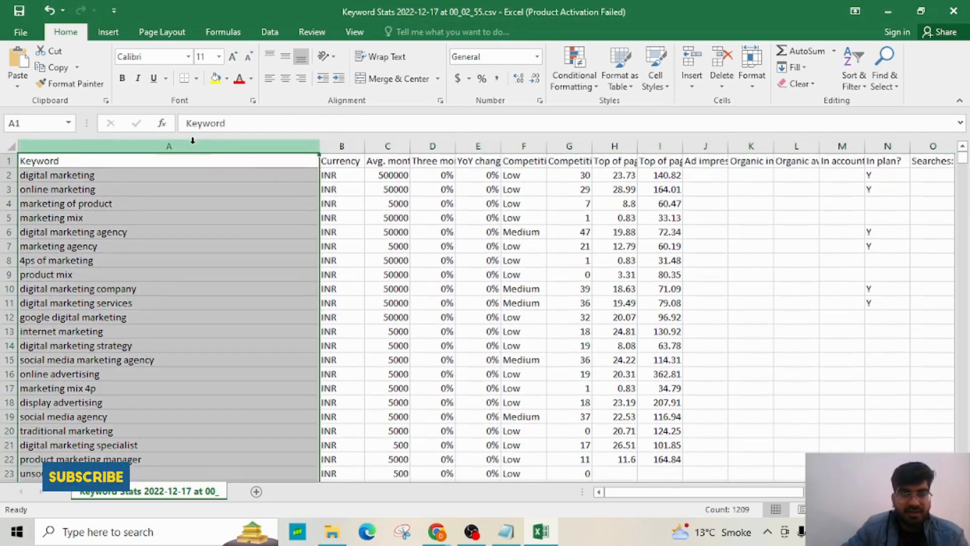
pyautogui.click(341, 189)
pyautogui.click(358, 139)
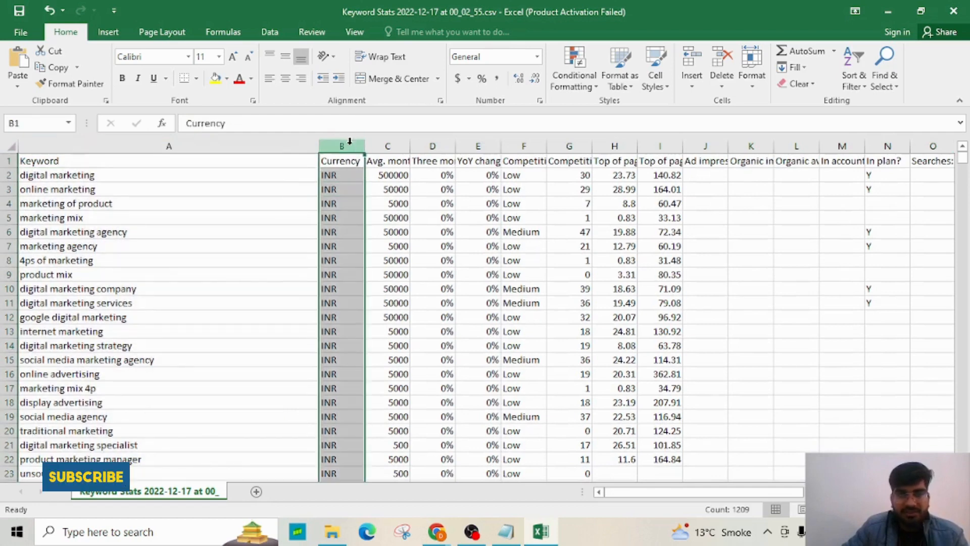
pyautogui.hotkey('ctrl', '-')
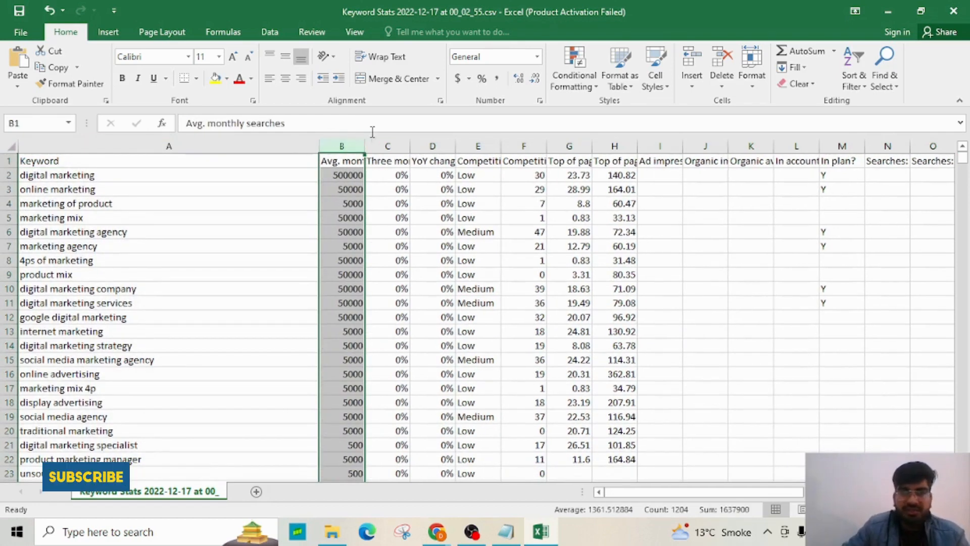
# Auto-fit the widths of the Avg. monthly searches, Three month change, YoY change and Competition columns.
pyautogui.doubleClick(362, 140)
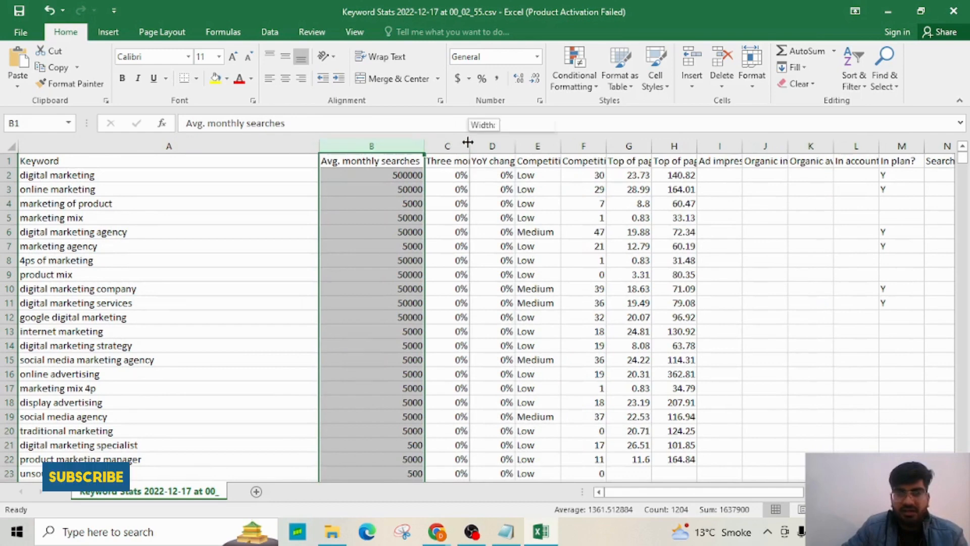
pyautogui.doubleClick(465, 142)
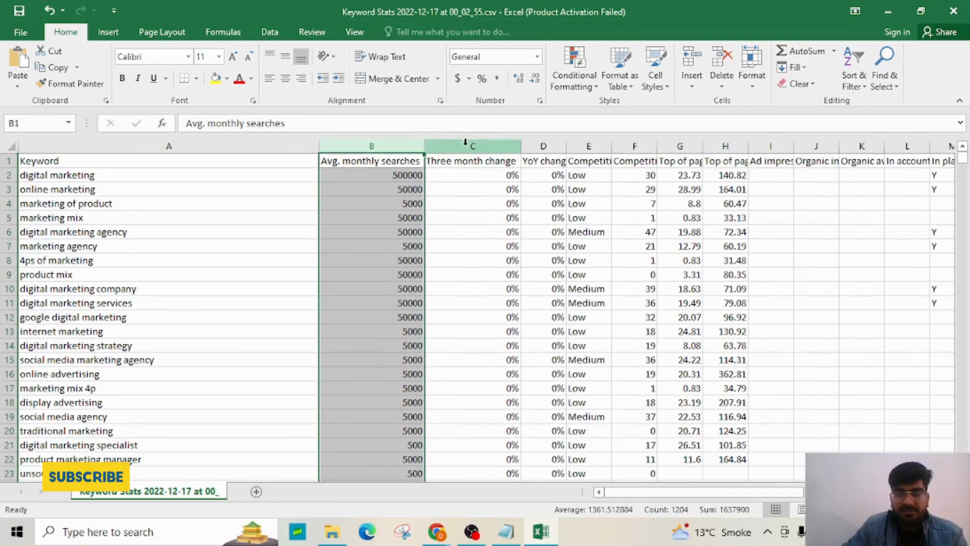
pyautogui.doubleClick(567, 140)
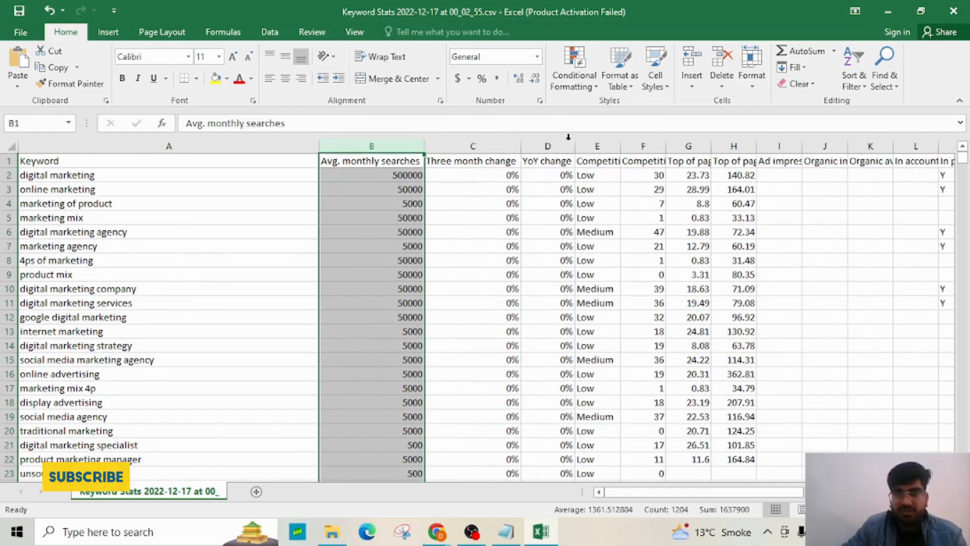
pyautogui.doubleClick(621, 141)
# Examine the headers and data from Competition and the top of page bids through the Concept columns, ending back at the first keyword.
pyautogui.click(615, 160)
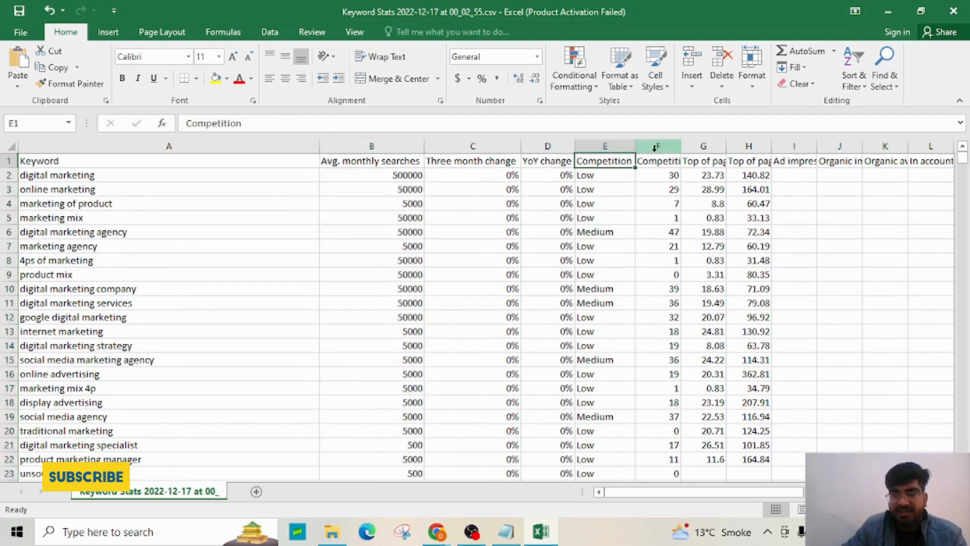
pyautogui.click(655, 161)
pyautogui.click(689, 160)
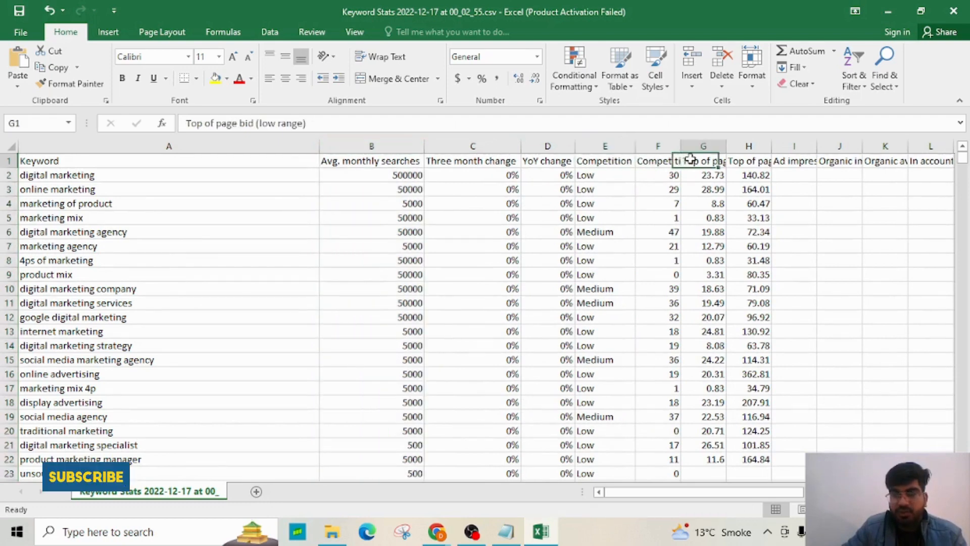
pyautogui.click(744, 159)
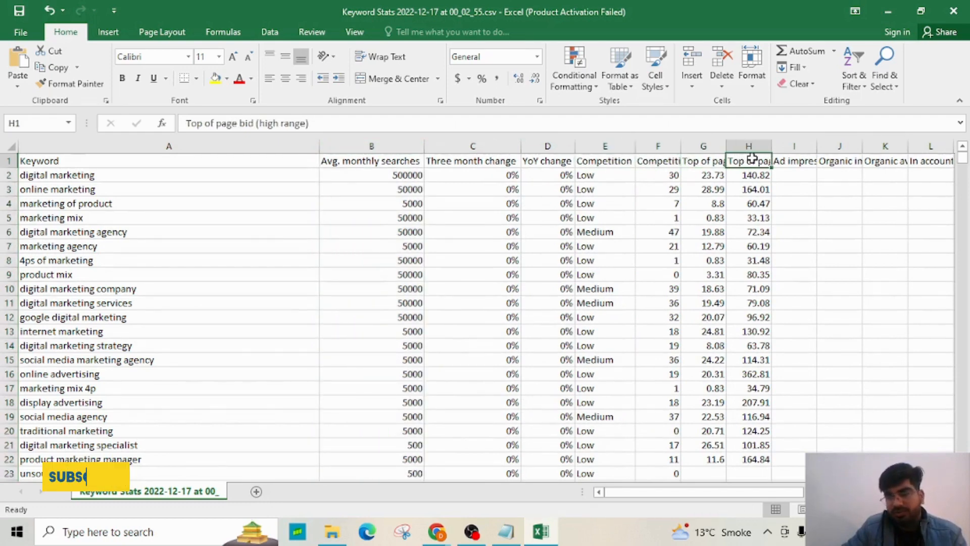
pyautogui.click(786, 160)
pyautogui.press('Return')
pyautogui.press('Left')
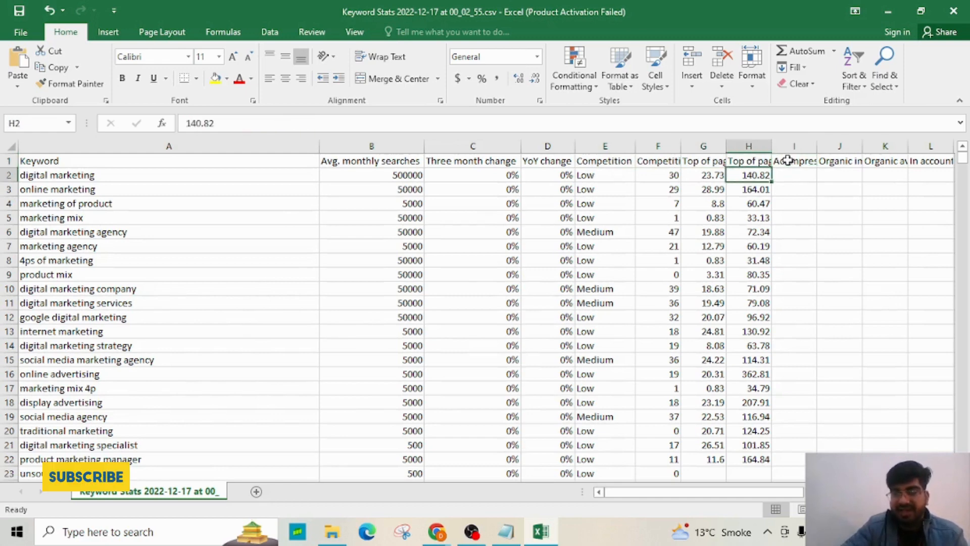
pyautogui.press('Left')
pyautogui.press('Right')
pyautogui.press('Right')
pyautogui.press('Right')
pyautogui.press('Right')
pyautogui.press('Right')
pyautogui.press('Right')
pyautogui.press('Right')
pyautogui.press('Right')
pyautogui.press('Right')
pyautogui.press('Right')
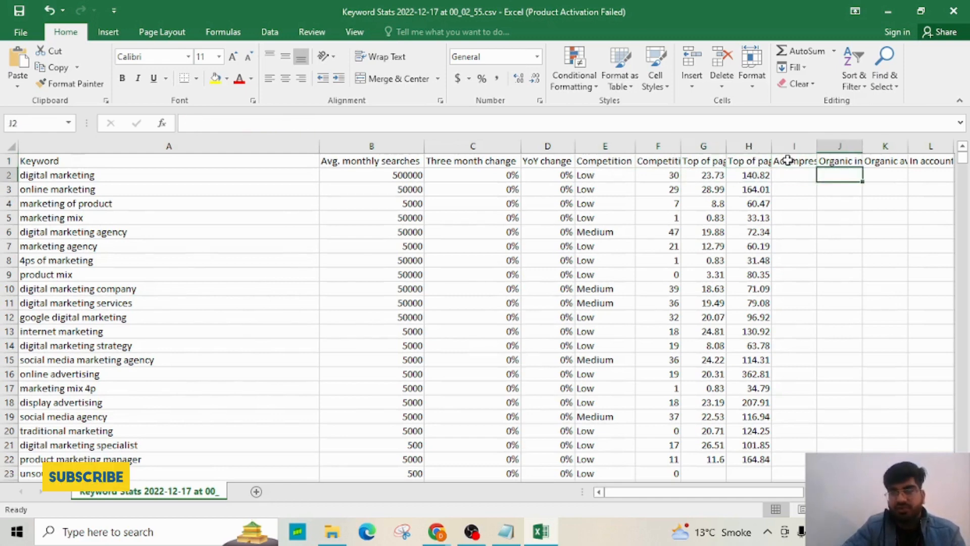
pyautogui.press('Right')
pyautogui.press('Right')
pyautogui.press('Right')
pyautogui.press('Right')
pyautogui.press('Right')
pyautogui.press('Right')
pyautogui.press('Right')
pyautogui.press('Right')
pyautogui.press('Right')
pyautogui.press('Right')
pyautogui.press('Right')
pyautogui.press('Right')
pyautogui.press('Right')
pyautogui.press('Right')
pyautogui.press('Right')
pyautogui.press('Right')
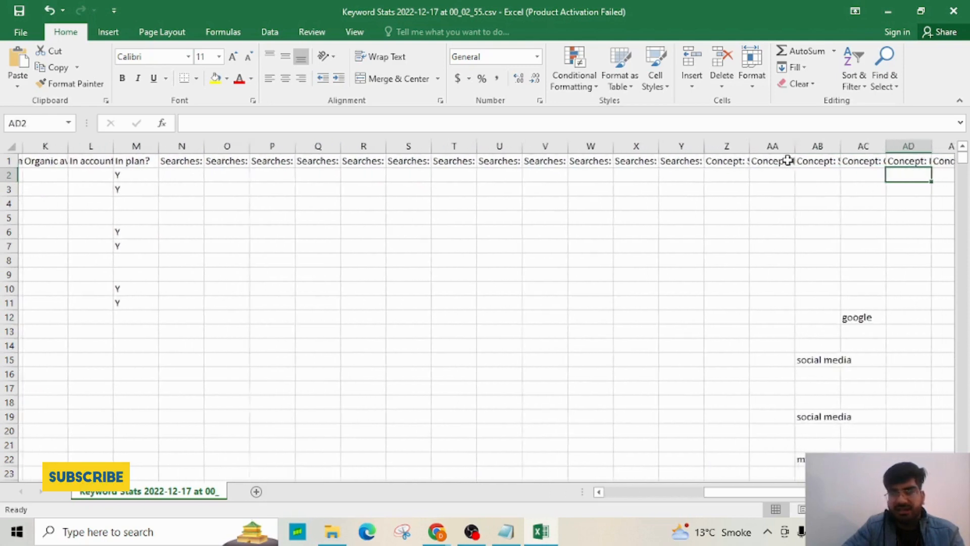
pyautogui.press('Left')
pyautogui.press('Left')
pyautogui.press('Left')
pyautogui.press('Left')
pyautogui.press('Left')
pyautogui.press('Left')
pyautogui.press('Left')
pyautogui.press('Left')
pyautogui.press('Left')
pyautogui.press('Left')
pyautogui.press('Left')
pyautogui.press('Left')
pyautogui.press('Left')
pyautogui.press('Left')
pyautogui.press('Left')
pyautogui.press('Left')
pyautogui.press('Left')
pyautogui.press('Left')
pyautogui.press('Left')
pyautogui.press('Left')
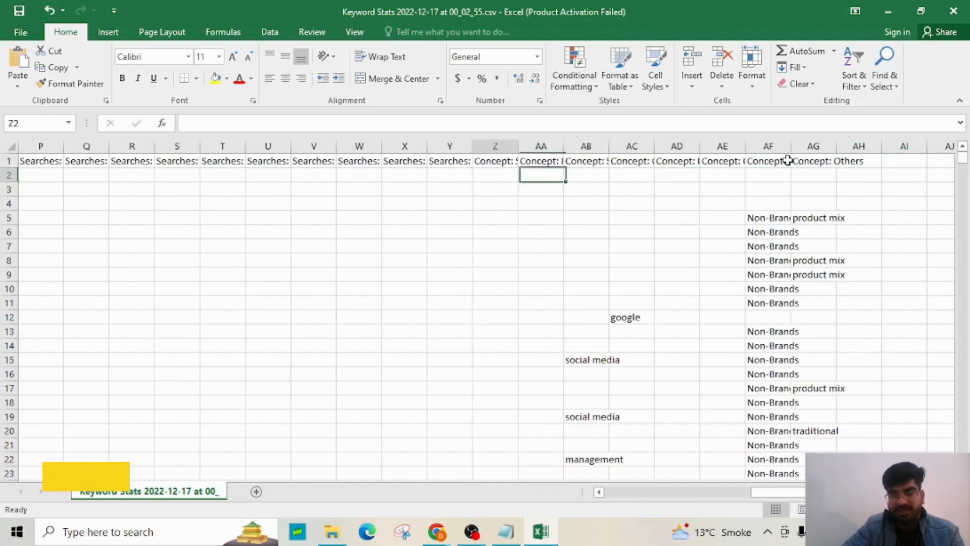
pyautogui.press('Home')
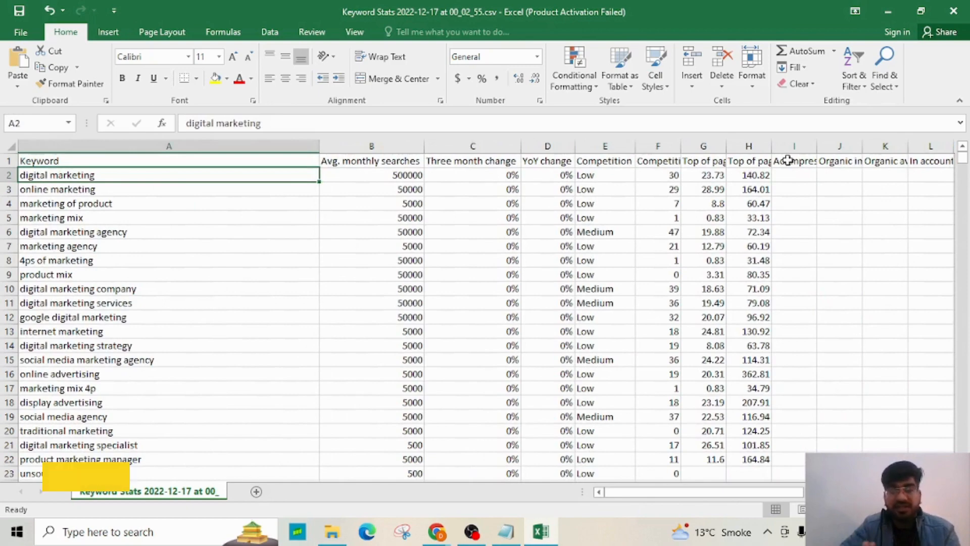
# Switch back to Google Ads, open Keyword Planner's home page and select the Dec 16, 2022 draft among the plans created by you.
pyautogui.hotkey('alt', 'Tab')
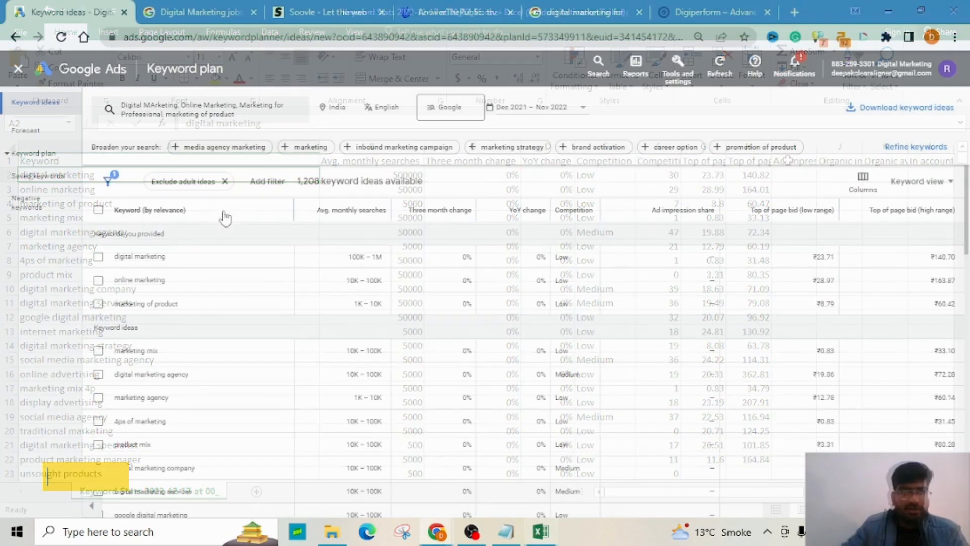
pyautogui.click(680, 81)
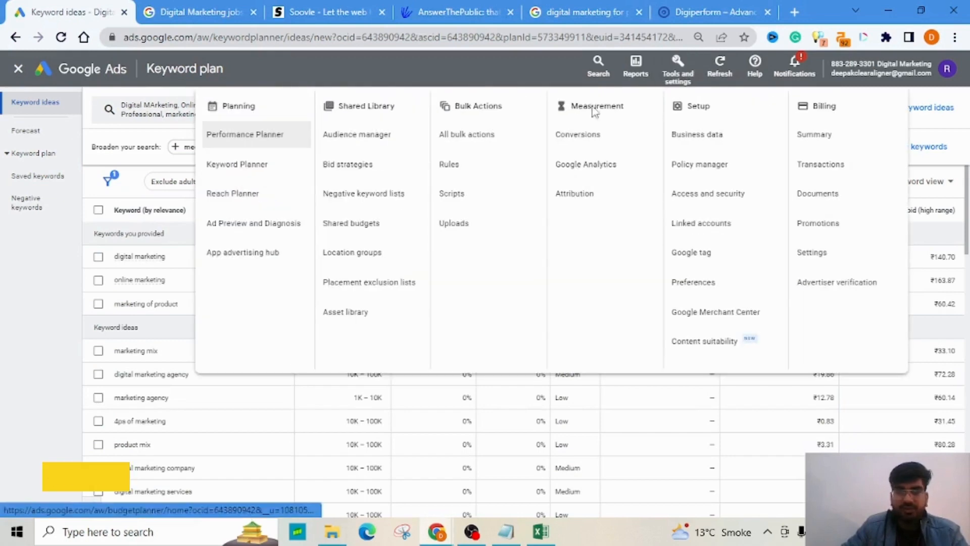
pyautogui.click(228, 173)
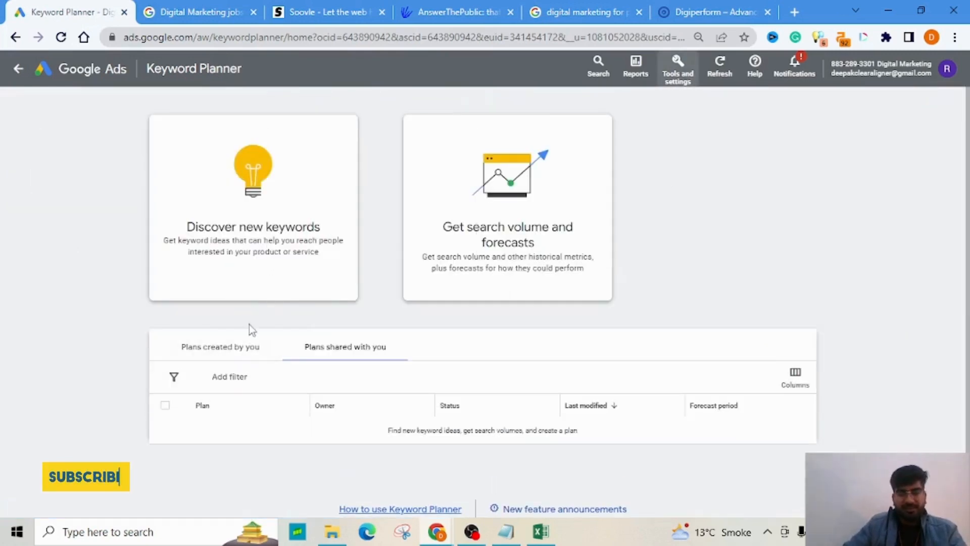
pyautogui.click(231, 347)
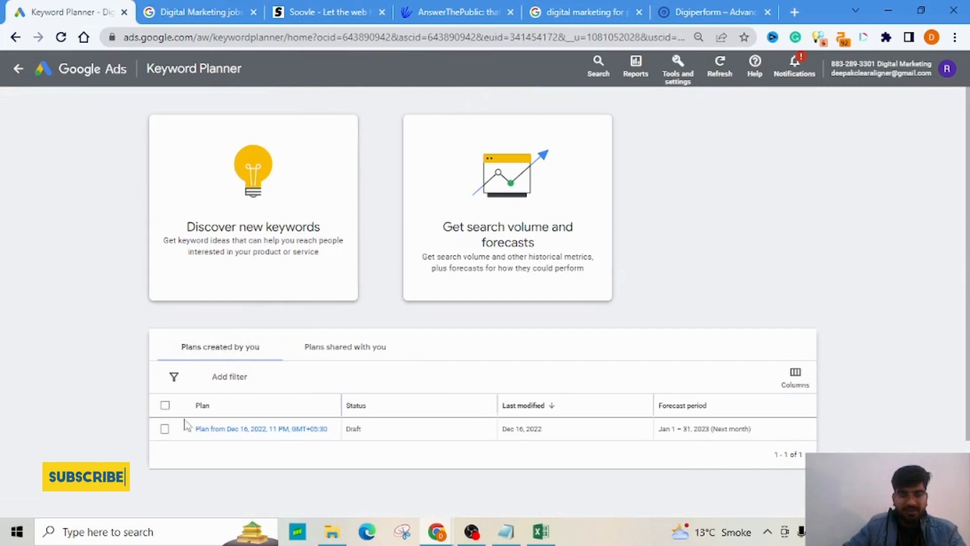
pyautogui.click(165, 429)
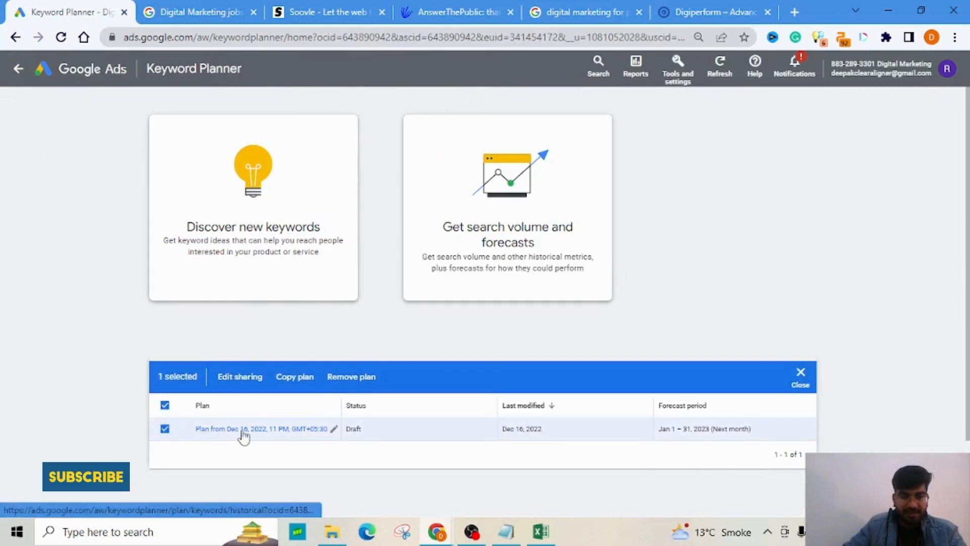